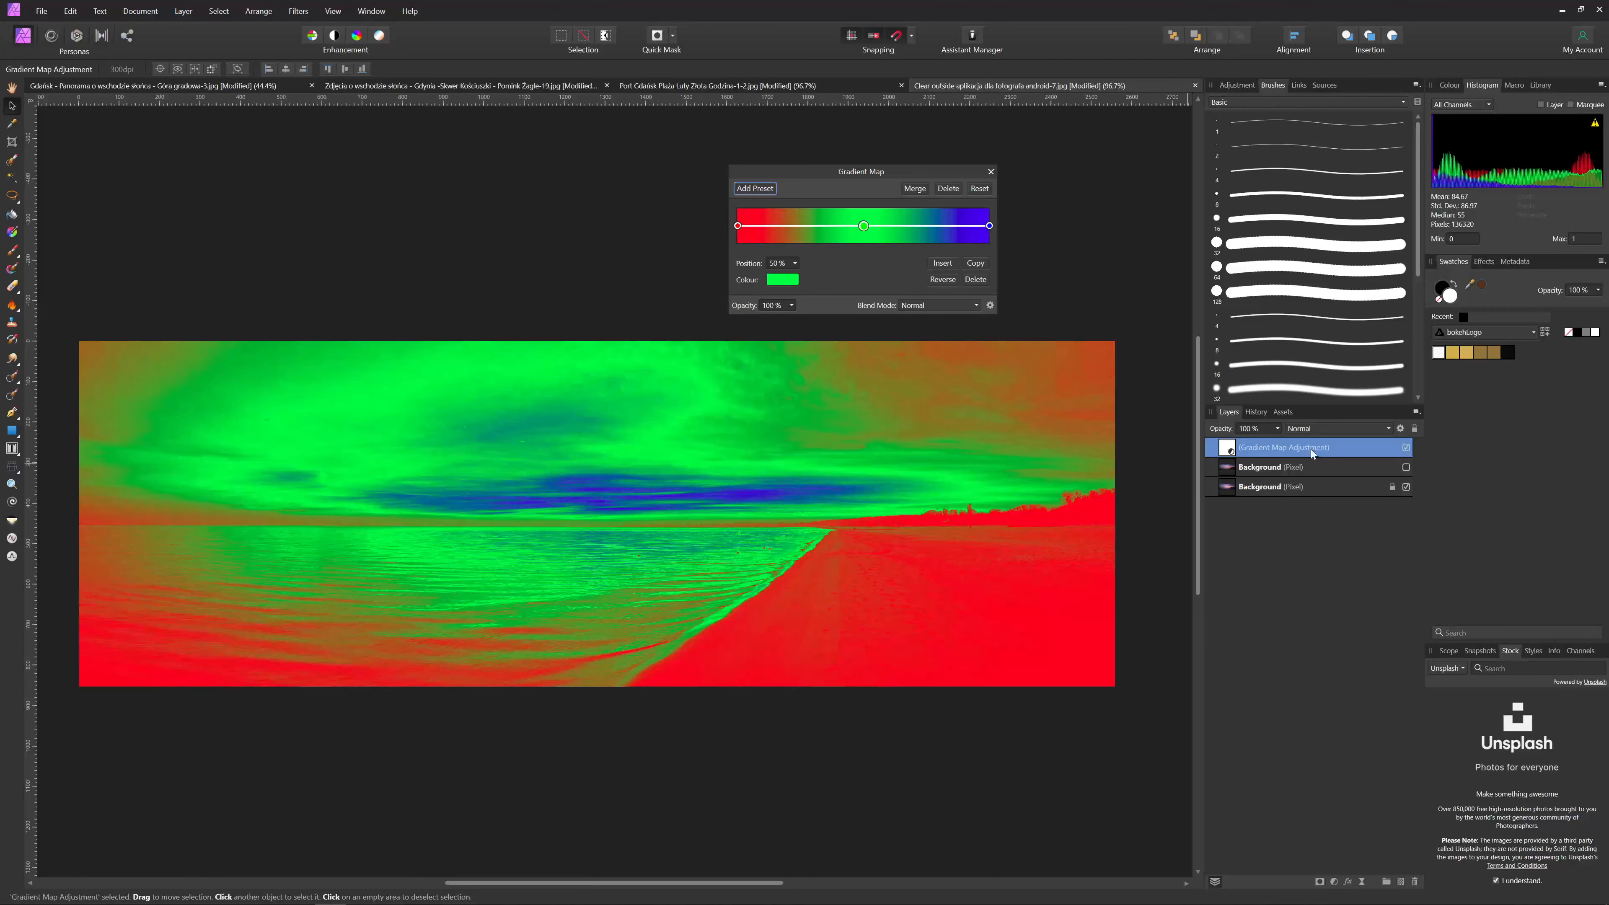
- Compare the photo with and without the Gradient Map adjustment and preview its blend modes
left_click(1406, 447)
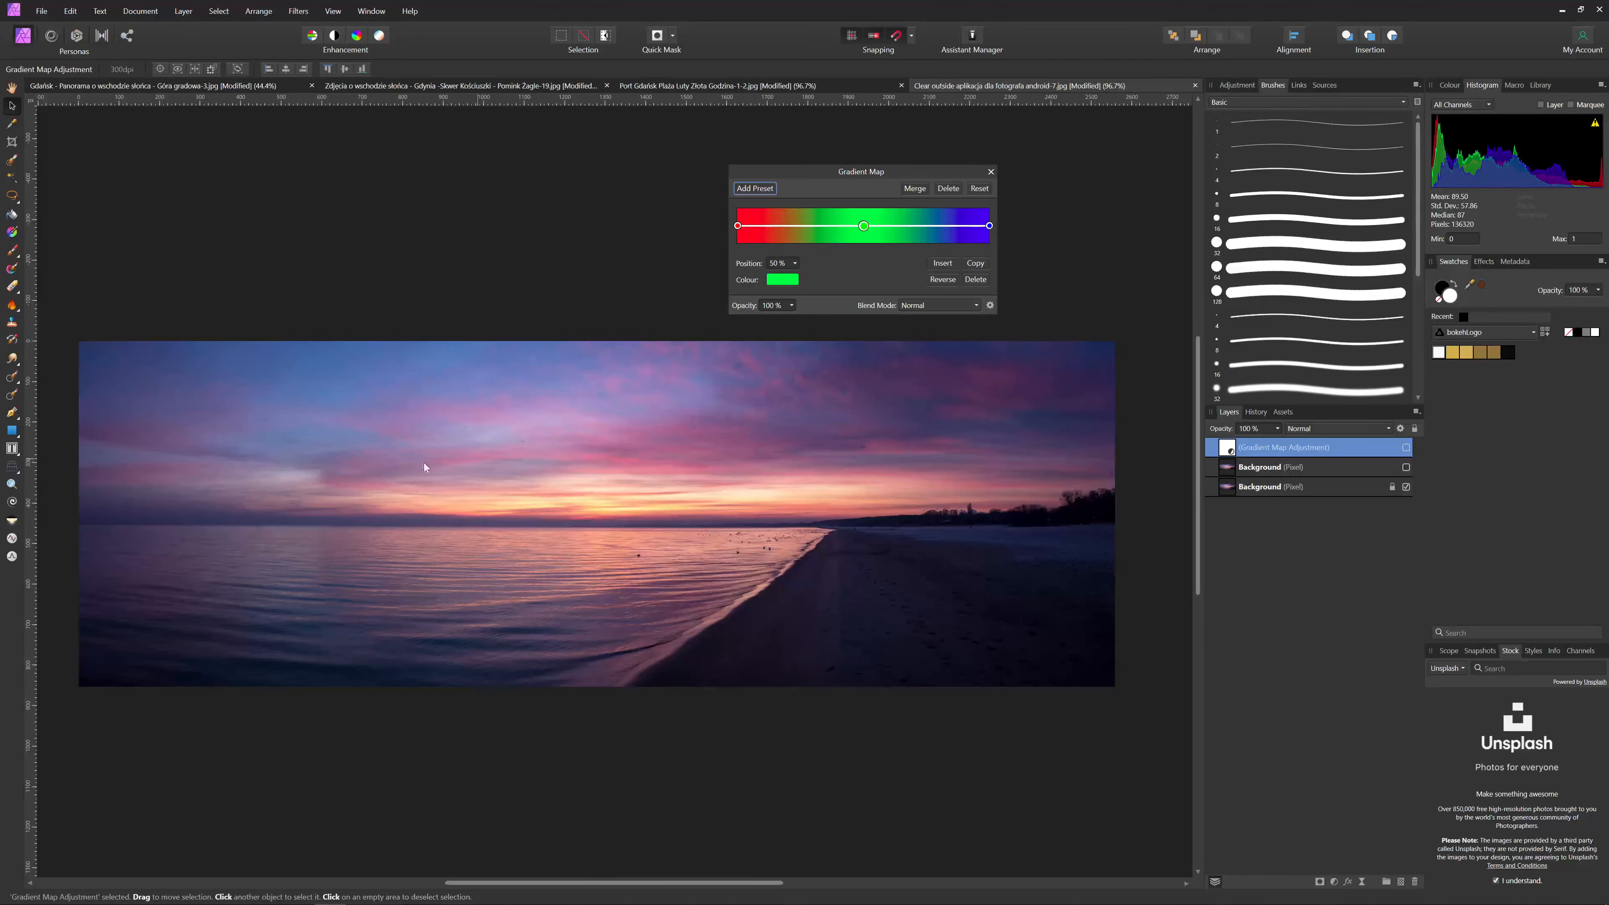
left_click(1406, 447)
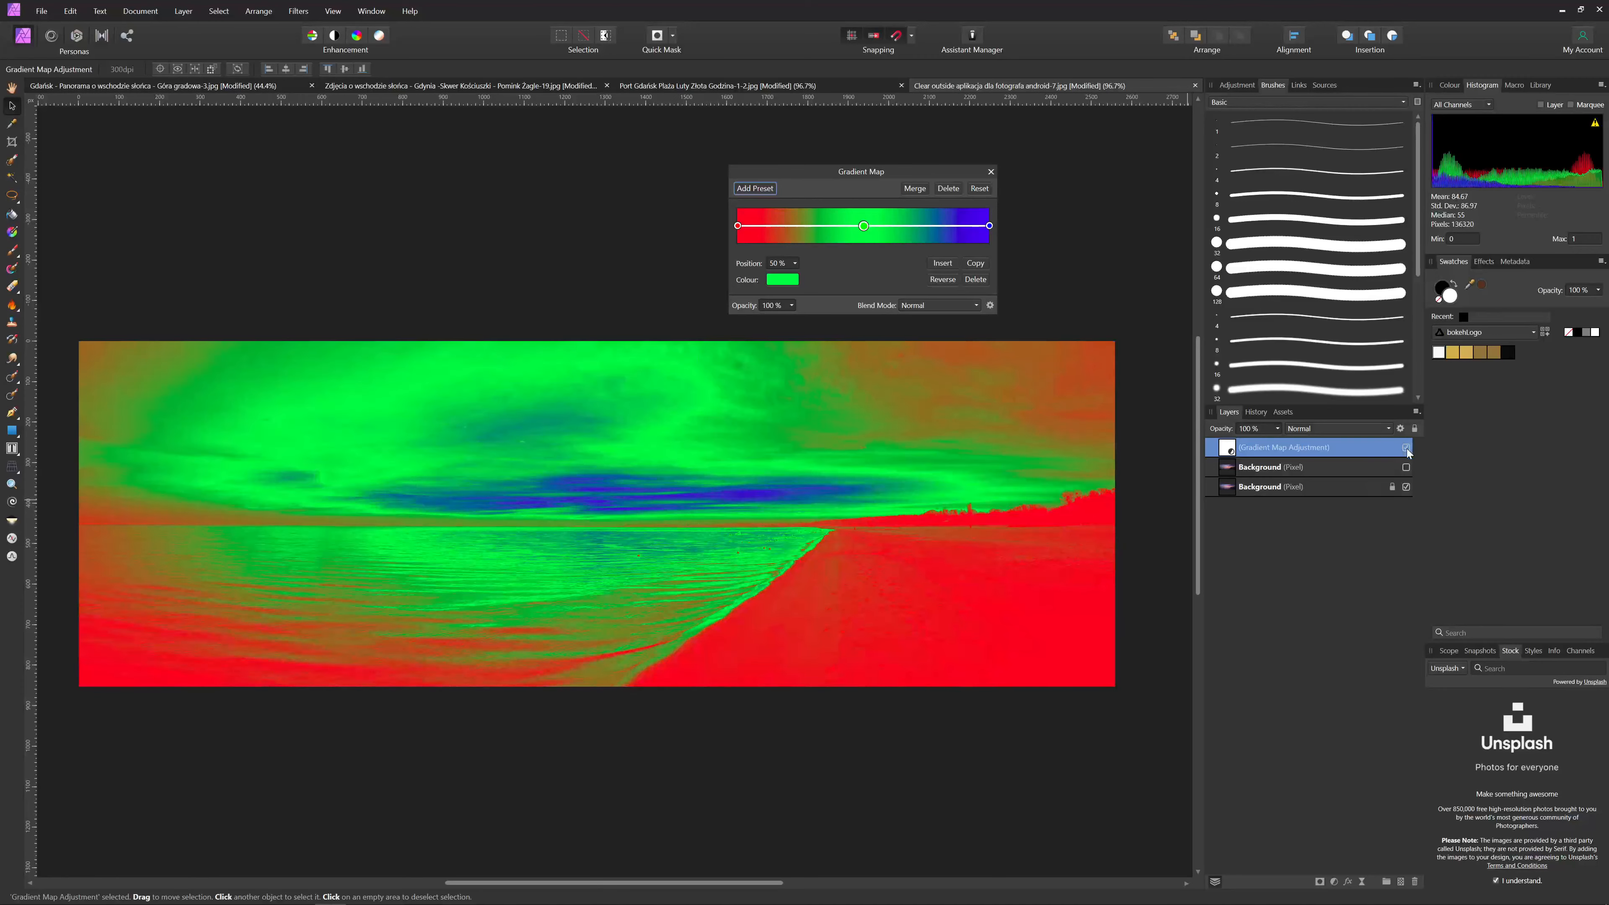
left_click(928, 306)
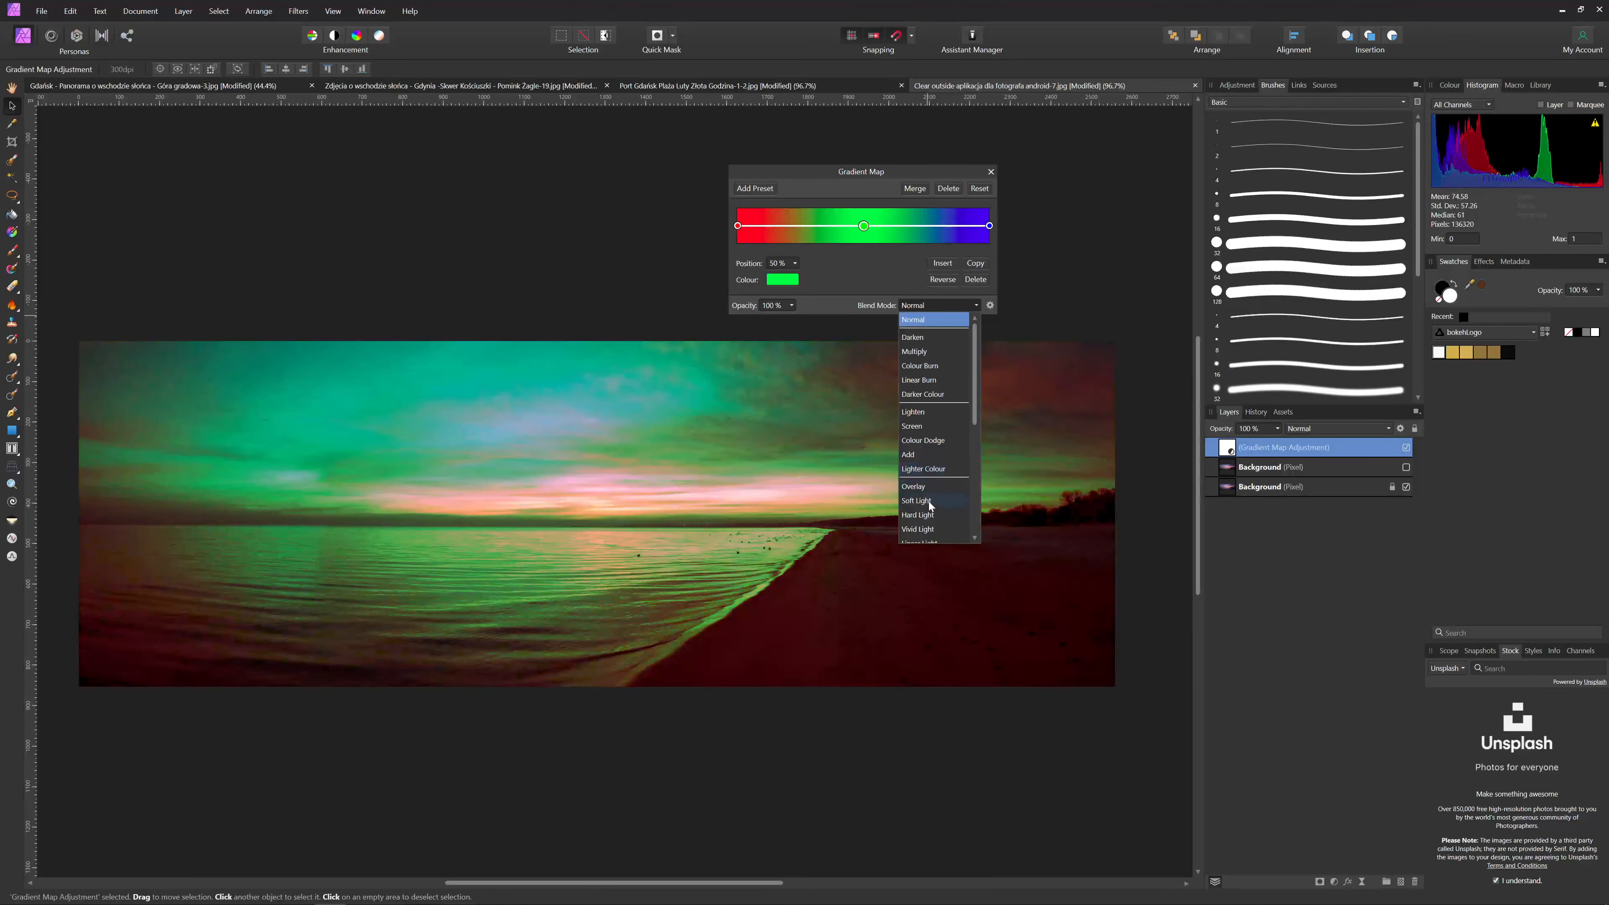
left_click(865, 270)
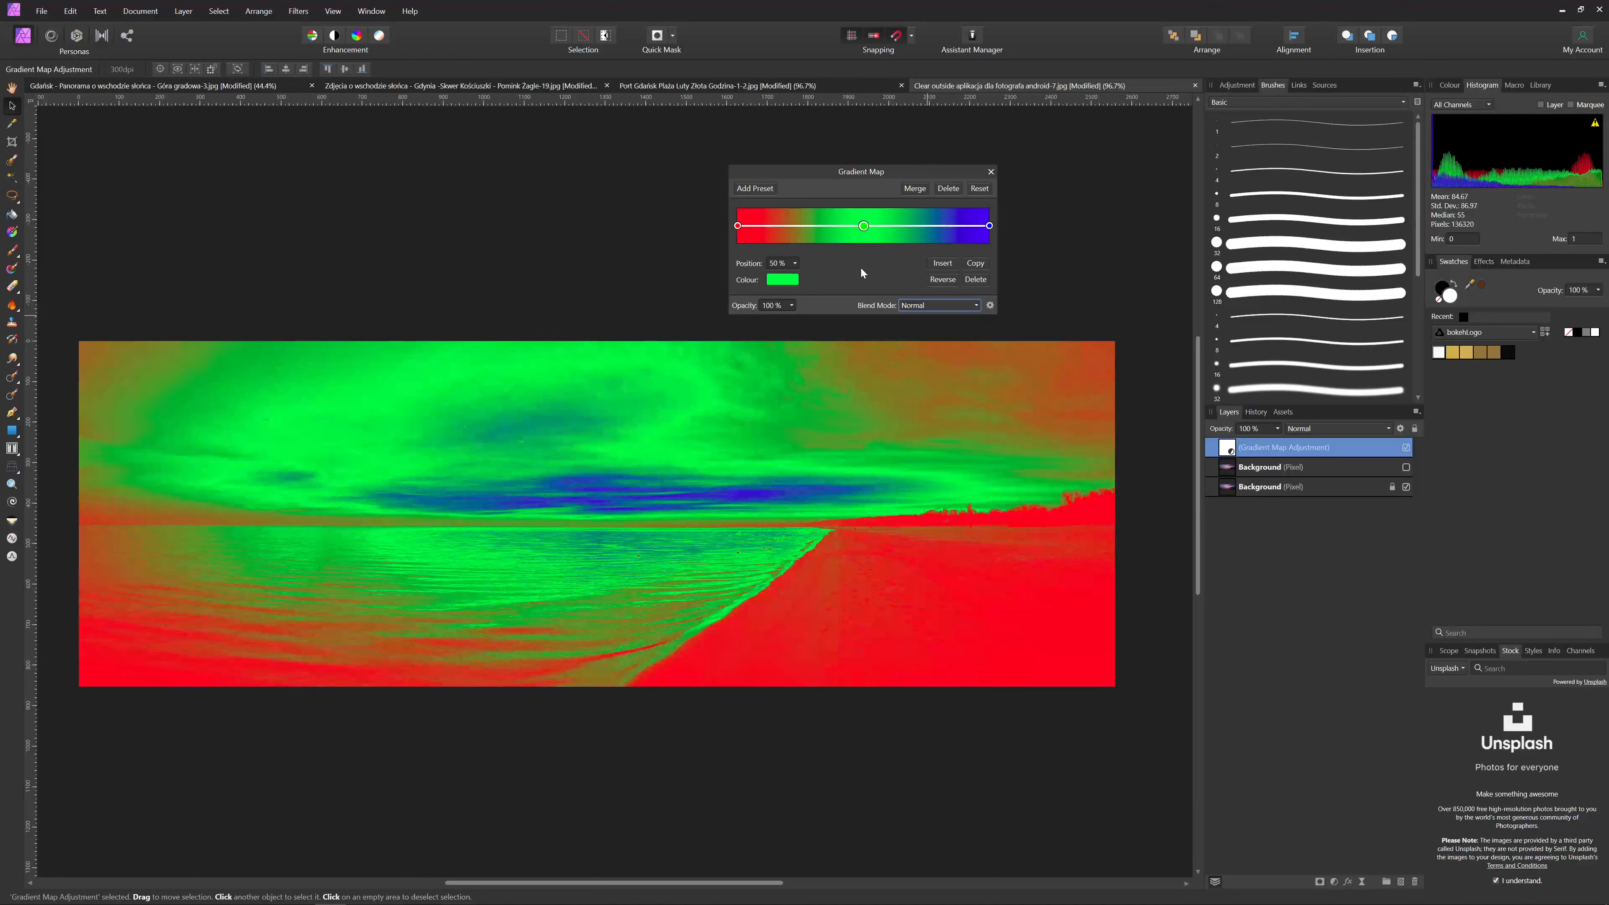
- Delete the gradient's middle green stop and set the first stop's colour to turquoise (4BFFDC)
left_click(976, 279)
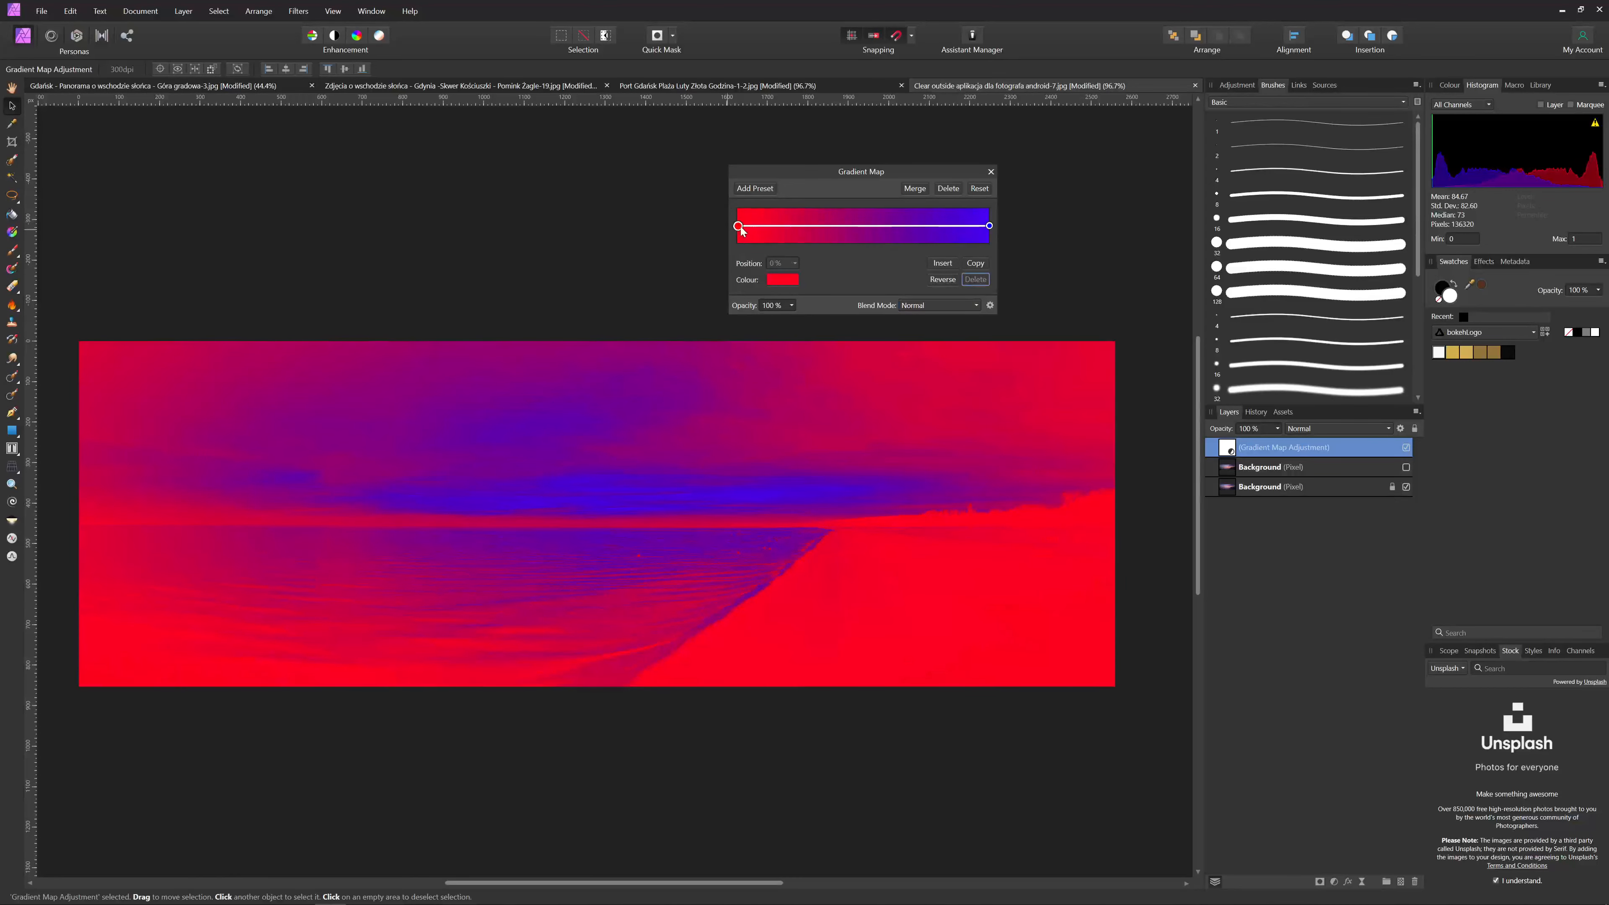
left_click(783, 280)
left_click(779, 391)
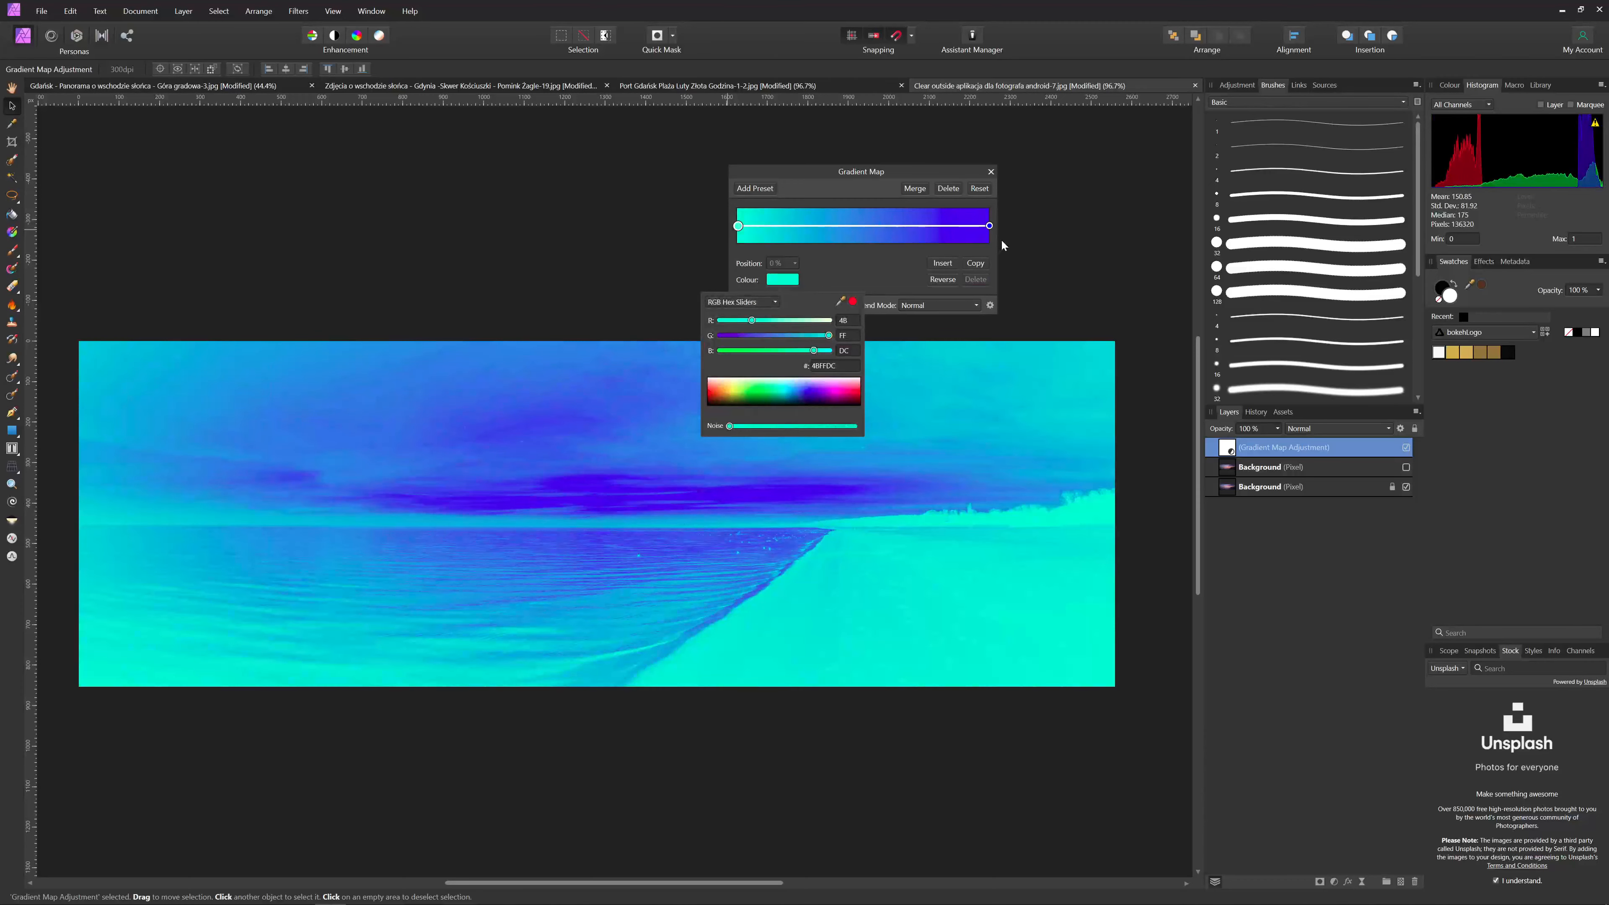
- Set the gradient's last stop to orange (FF8626)
left_click(988, 226)
left_click(784, 282)
left_click(784, 282)
left_click(784, 282)
left_click(716, 389)
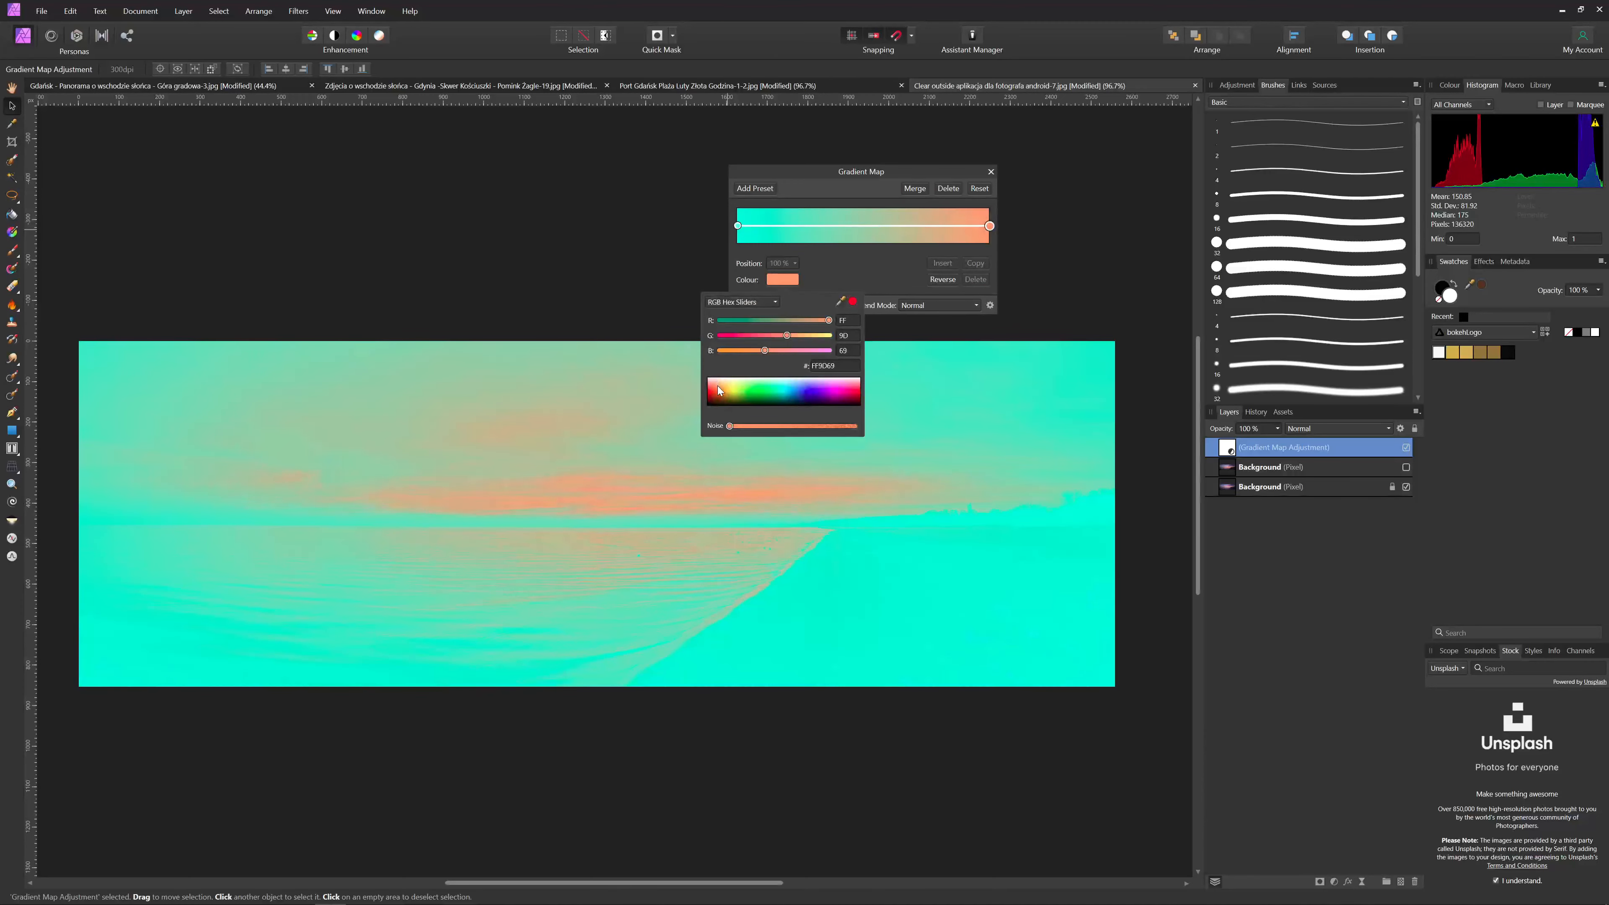
left_click_drag(722, 392, 721, 393)
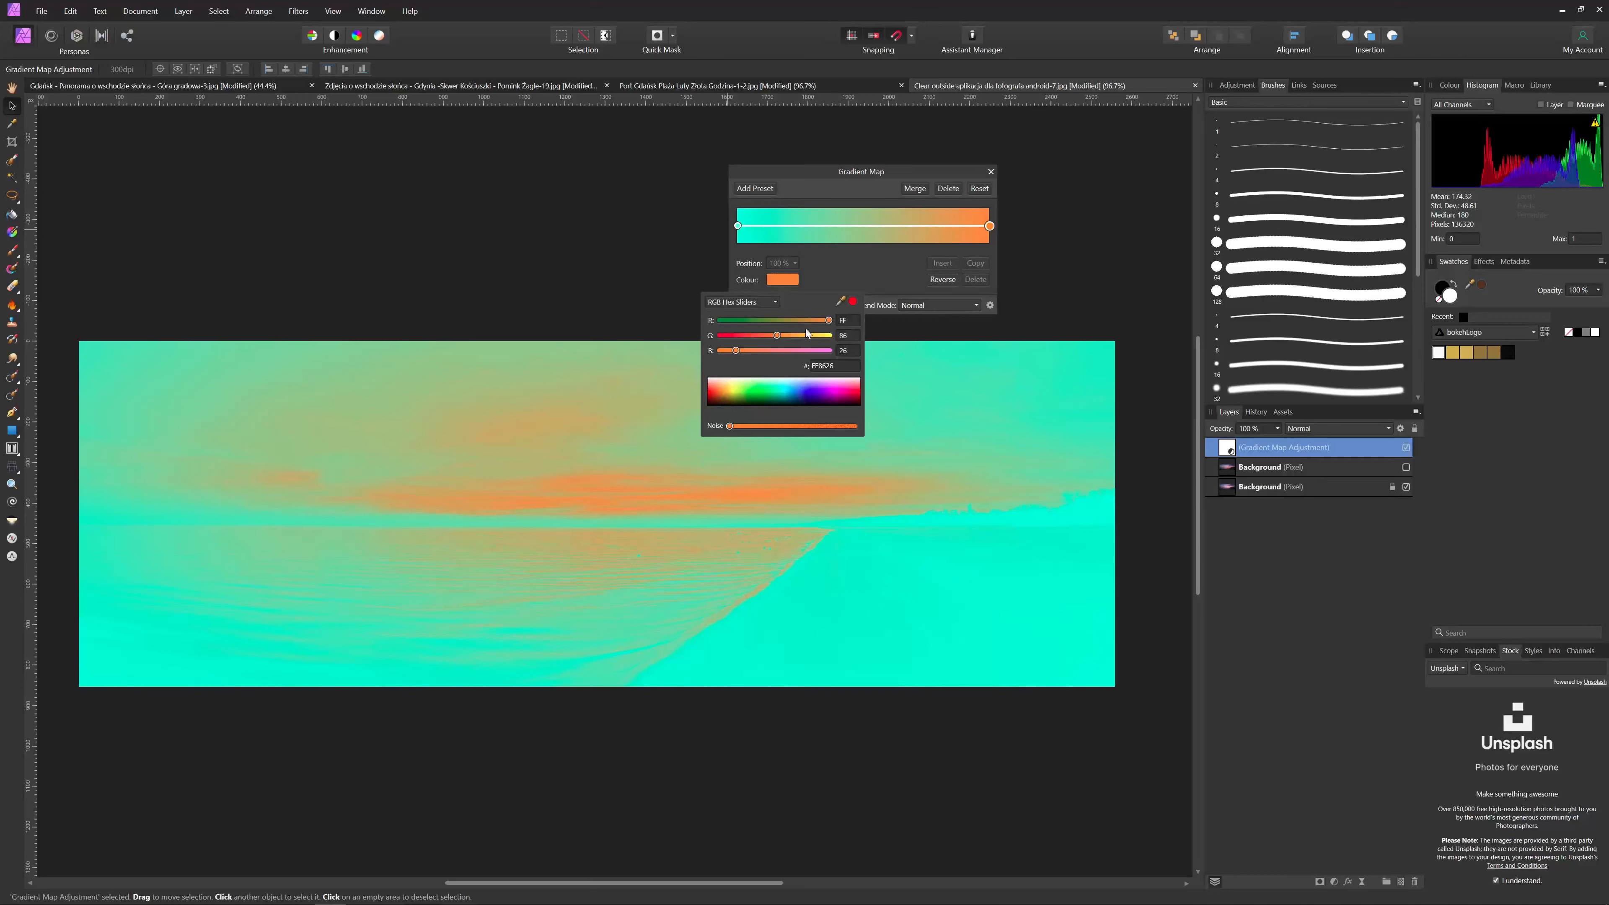
- Set the Gradient Map's blend mode to Multiply and close its settings
left_click(923, 306)
left_click(926, 352)
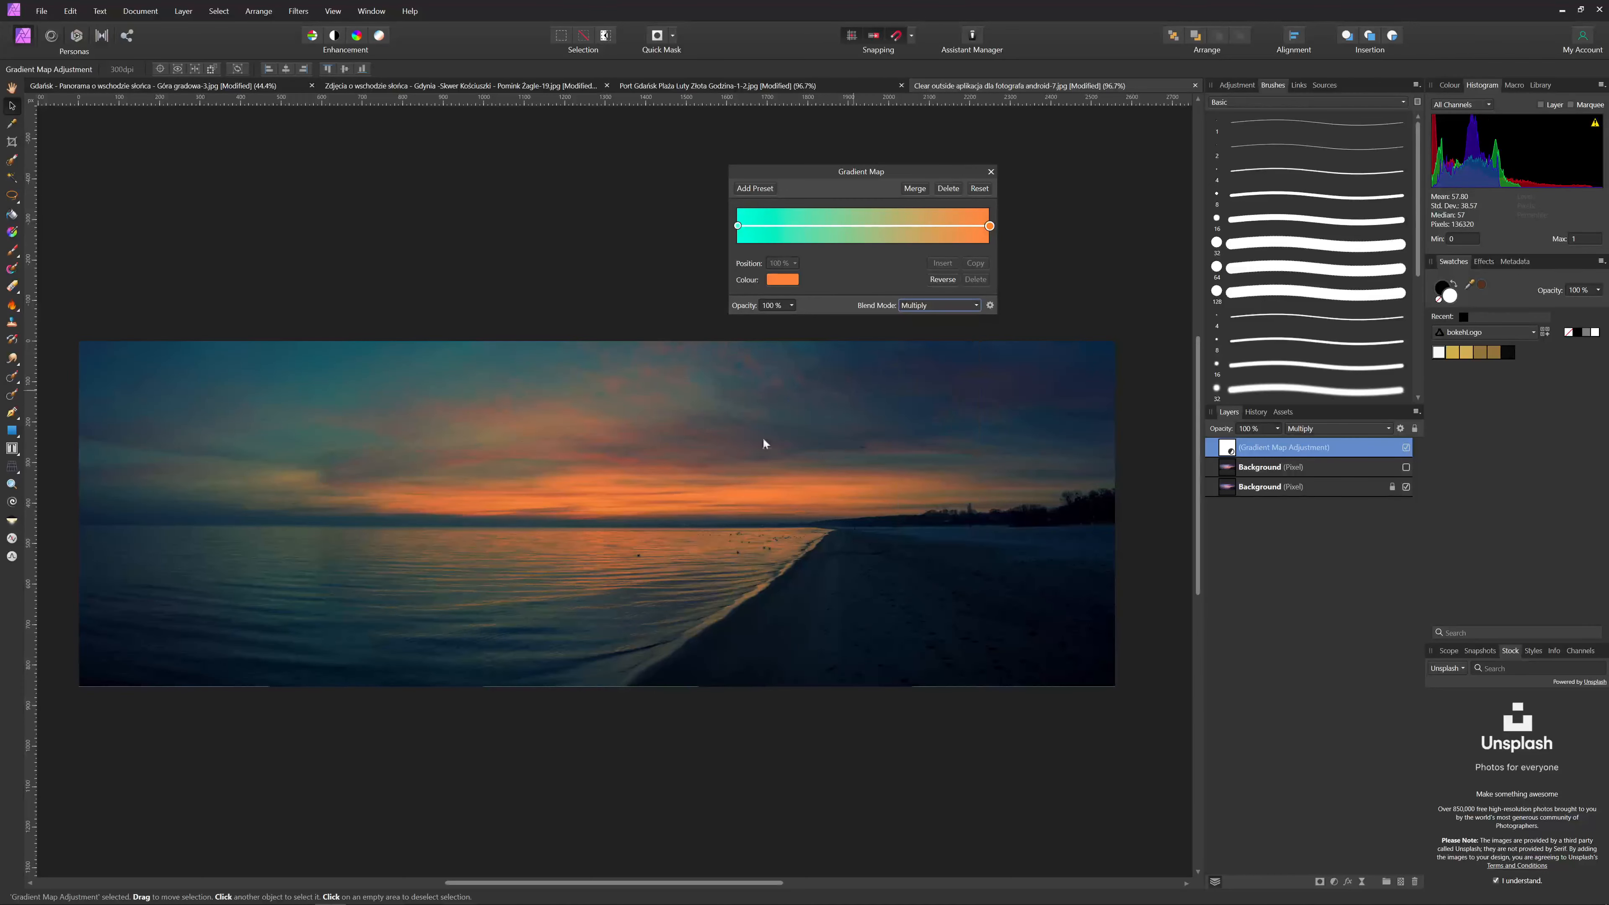
left_click(989, 171)
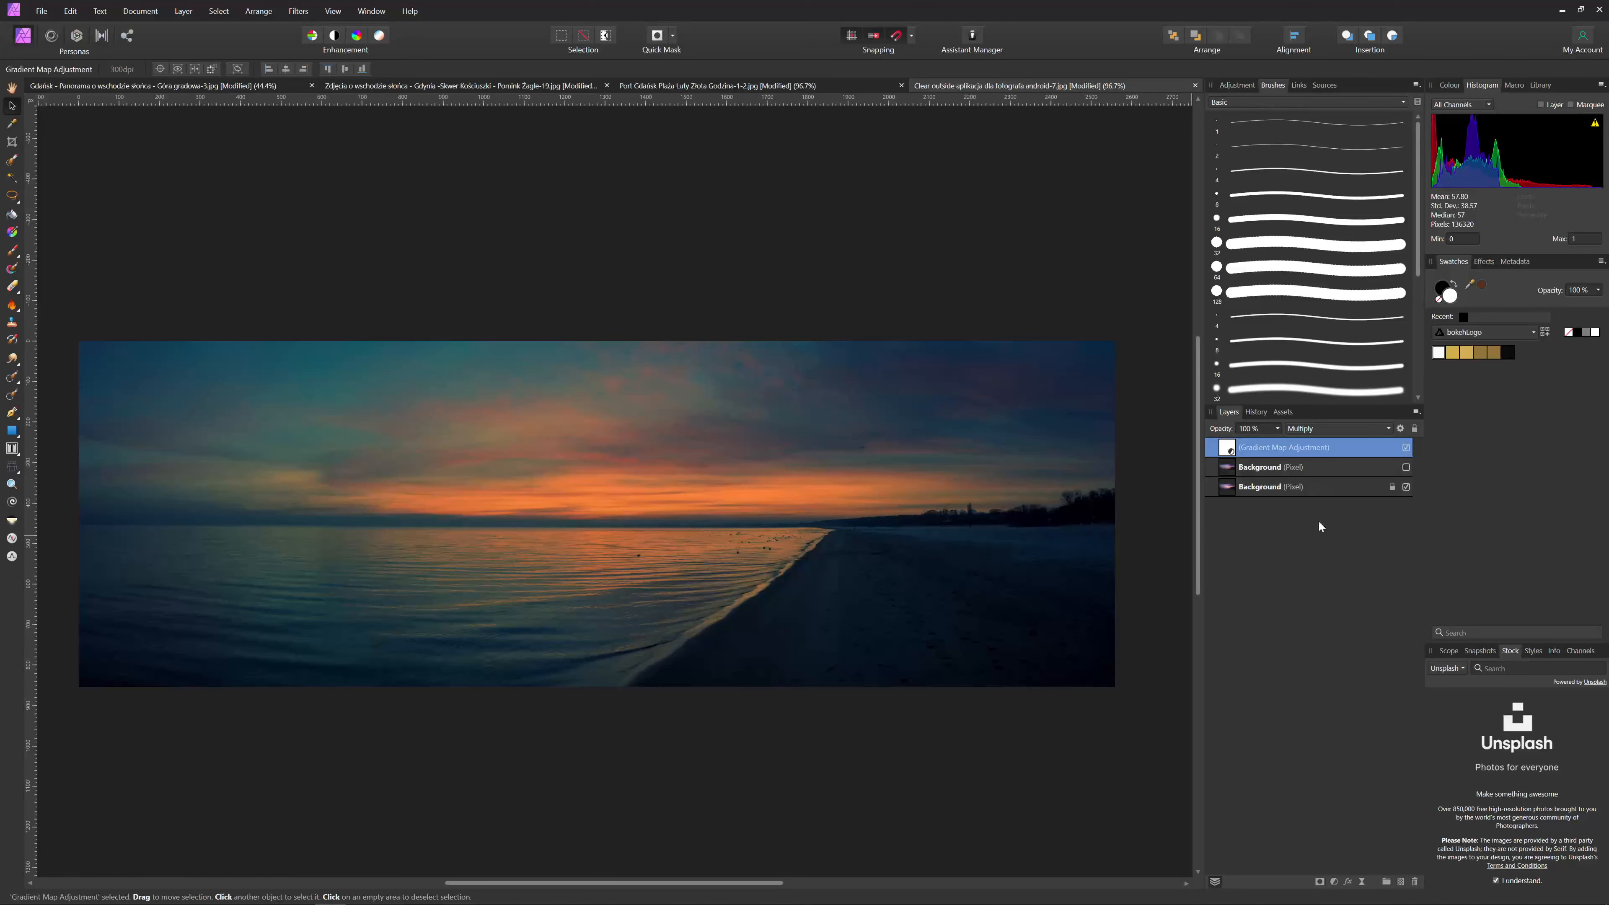
- Add an HSL adjustment and place it as its own layer above the Gradient Map adjustment
left_click(1335, 882)
left_click(1251, 593)
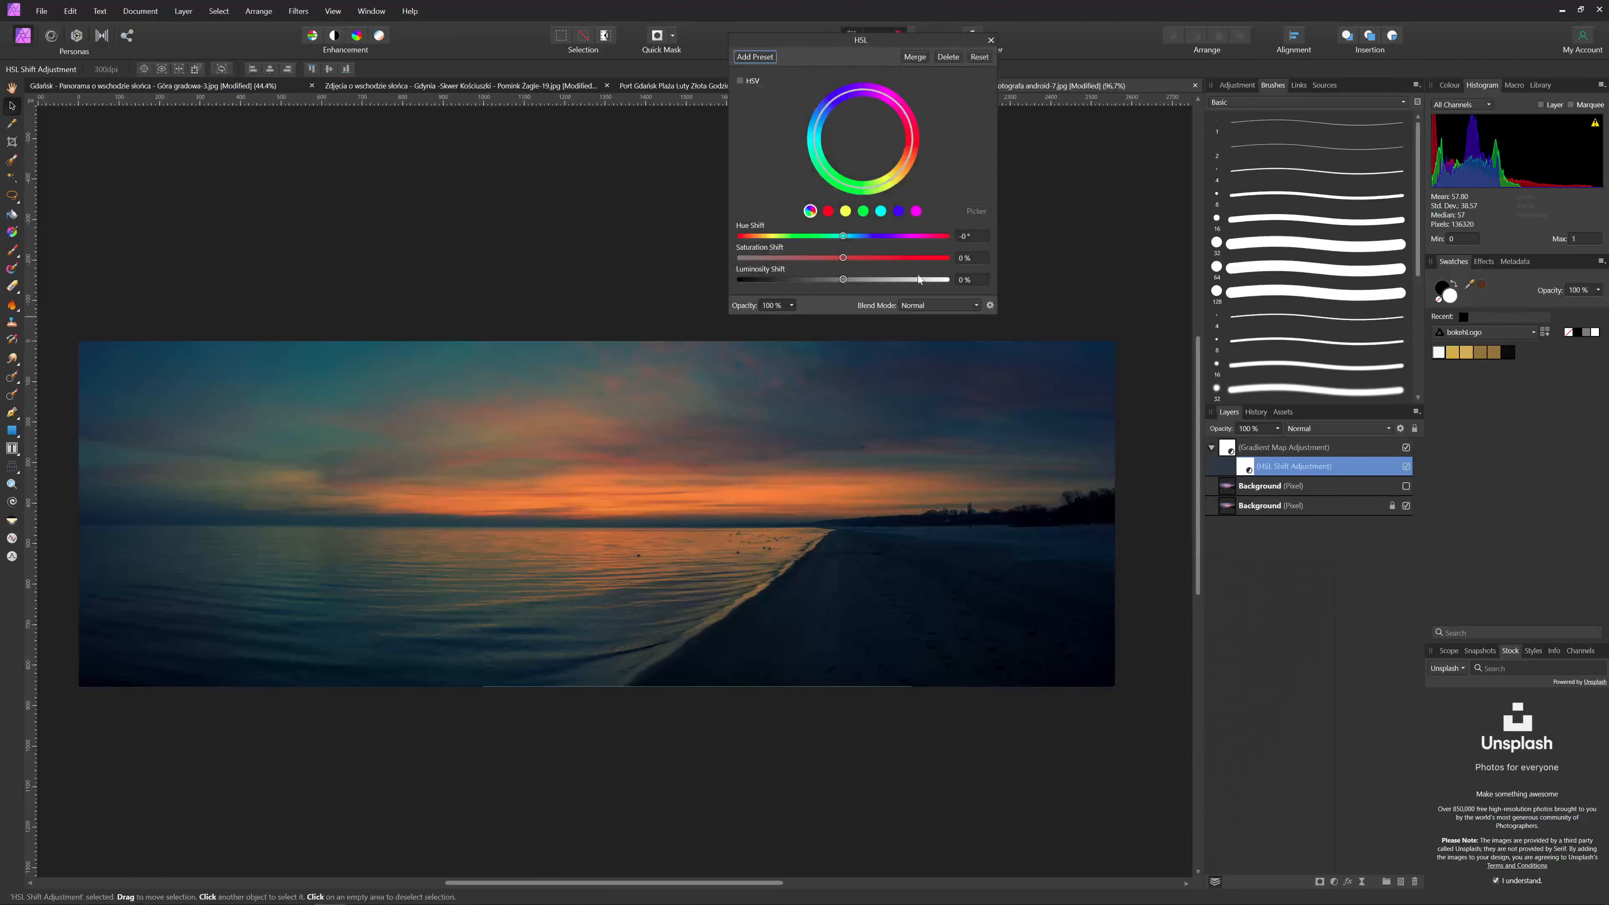
left_click_drag(1249, 475, 1242, 443)
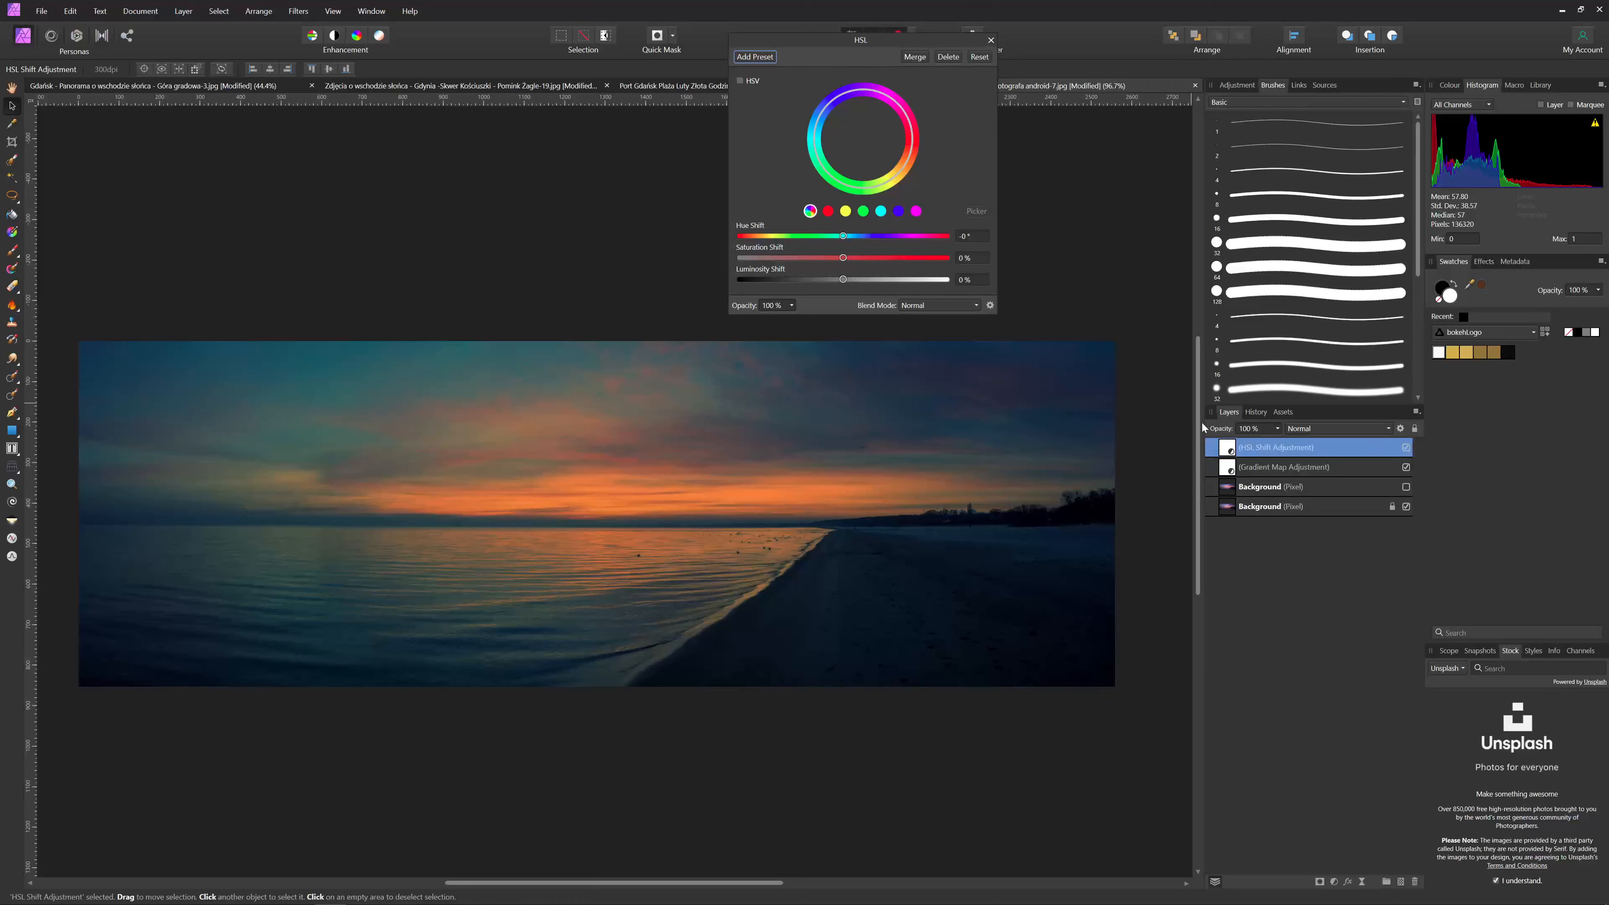
- In the HSL adjustment, shift the cyan hue to 7.1° and set the blue range to 28.4° hue and 15% luminosity
left_click(881, 212)
mouse_move(842, 239)
left_mouse_down()
mouse_move(821, 239)
mouse_move(848, 240)
left_mouse_up()
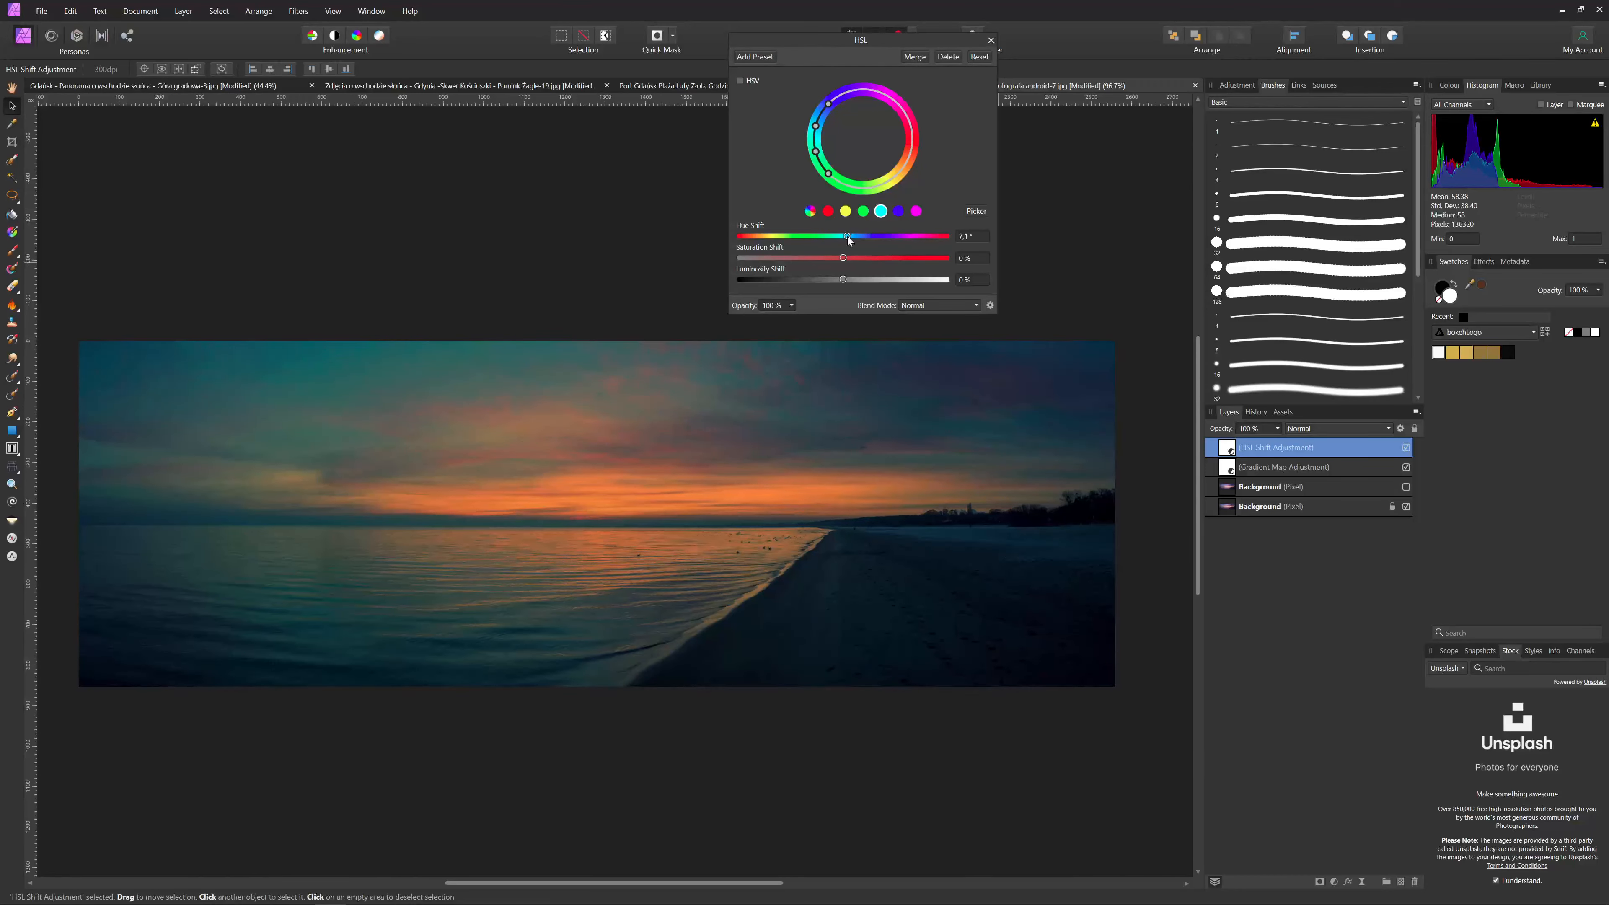
left_click(898, 212)
mouse_move(844, 280)
left_mouse_down()
mouse_move(879, 279)
mouse_move(858, 276)
left_mouse_up()
left_click_drag(843, 236, 860, 240)
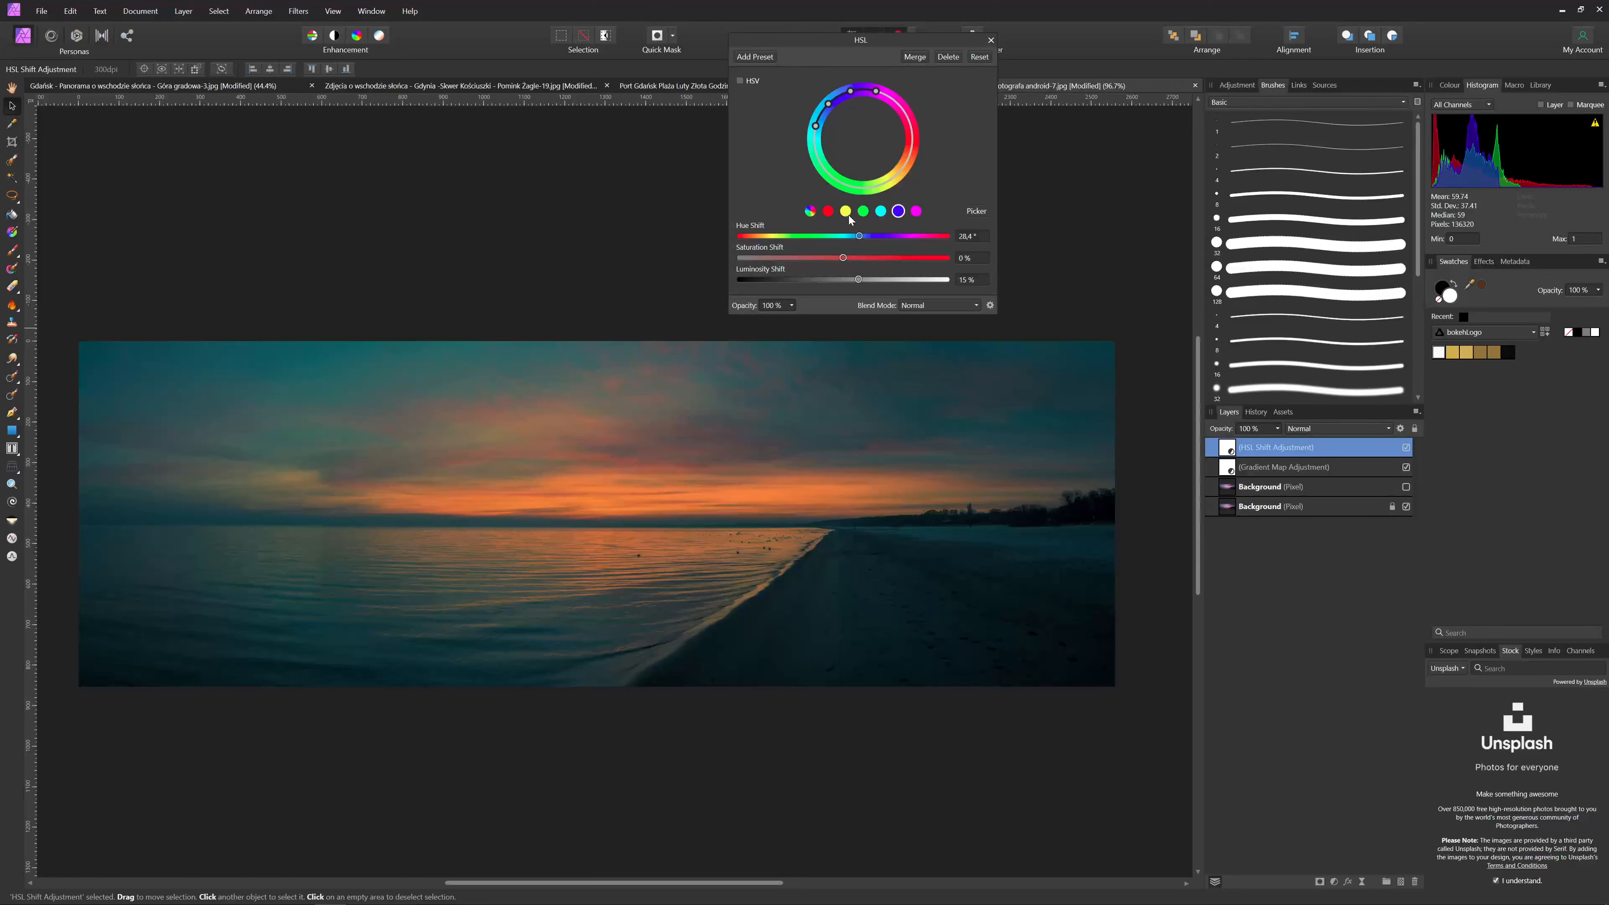
- Retarget the green range by sampling the orange sky, and set the yellow range's hue shift to -11°
left_click(863, 211)
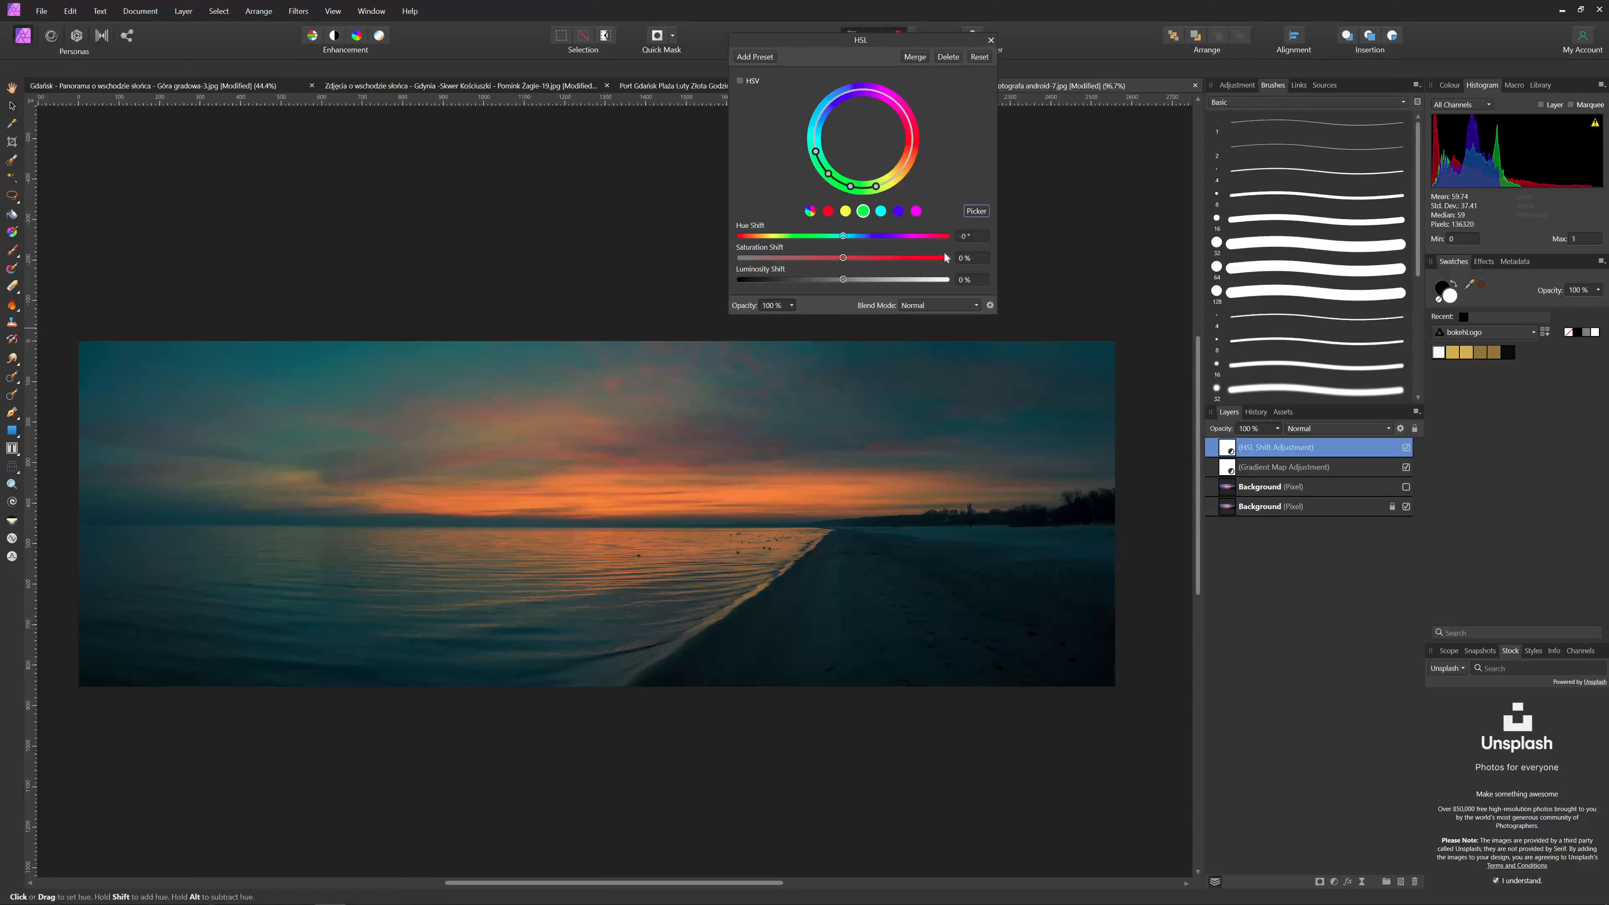
left_click(492, 433)
left_click(845, 211)
left_click_drag(846, 240, 838, 239)
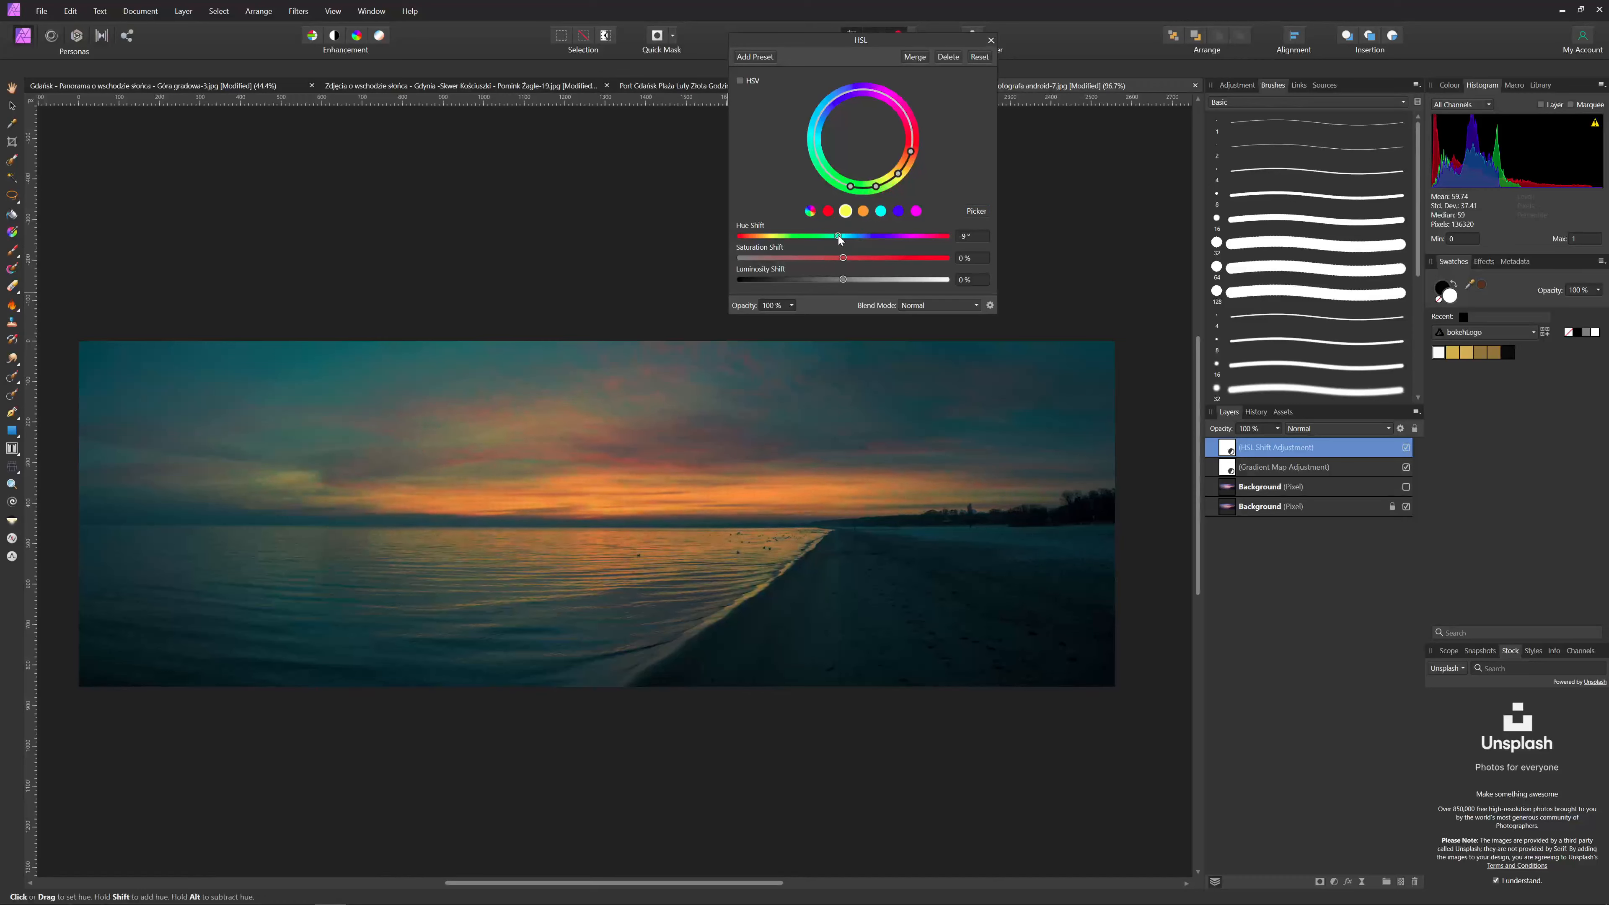
left_click_drag(839, 239, 838, 239)
scroll(978, 237, "down", 2)
scroll(978, 236, "up", 3)
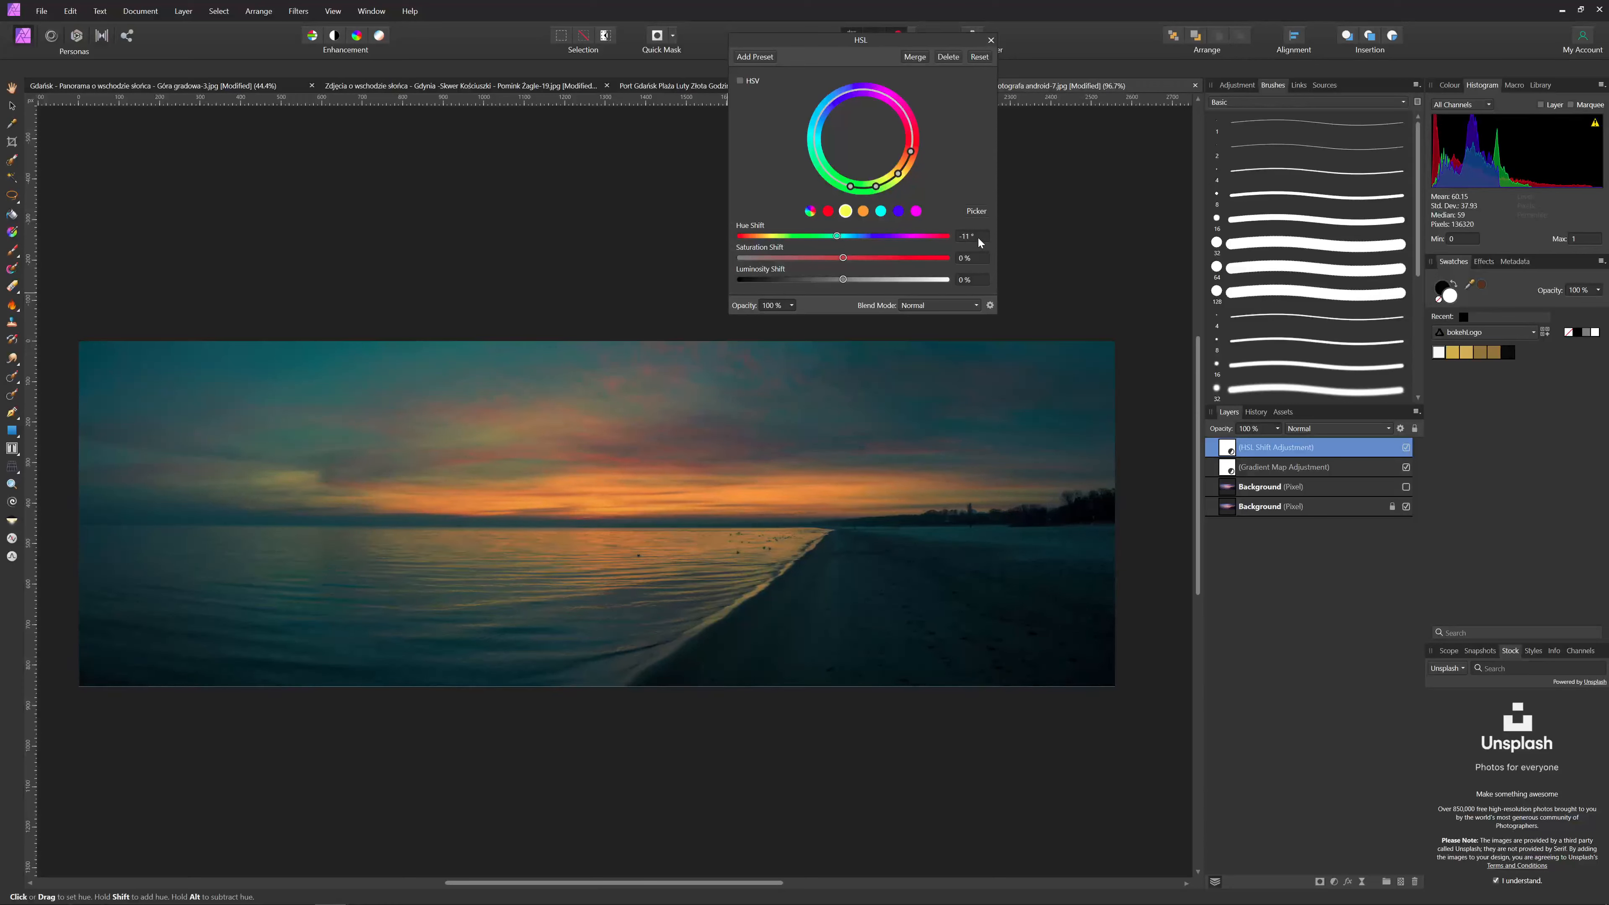
scroll(978, 236, "down", 1)
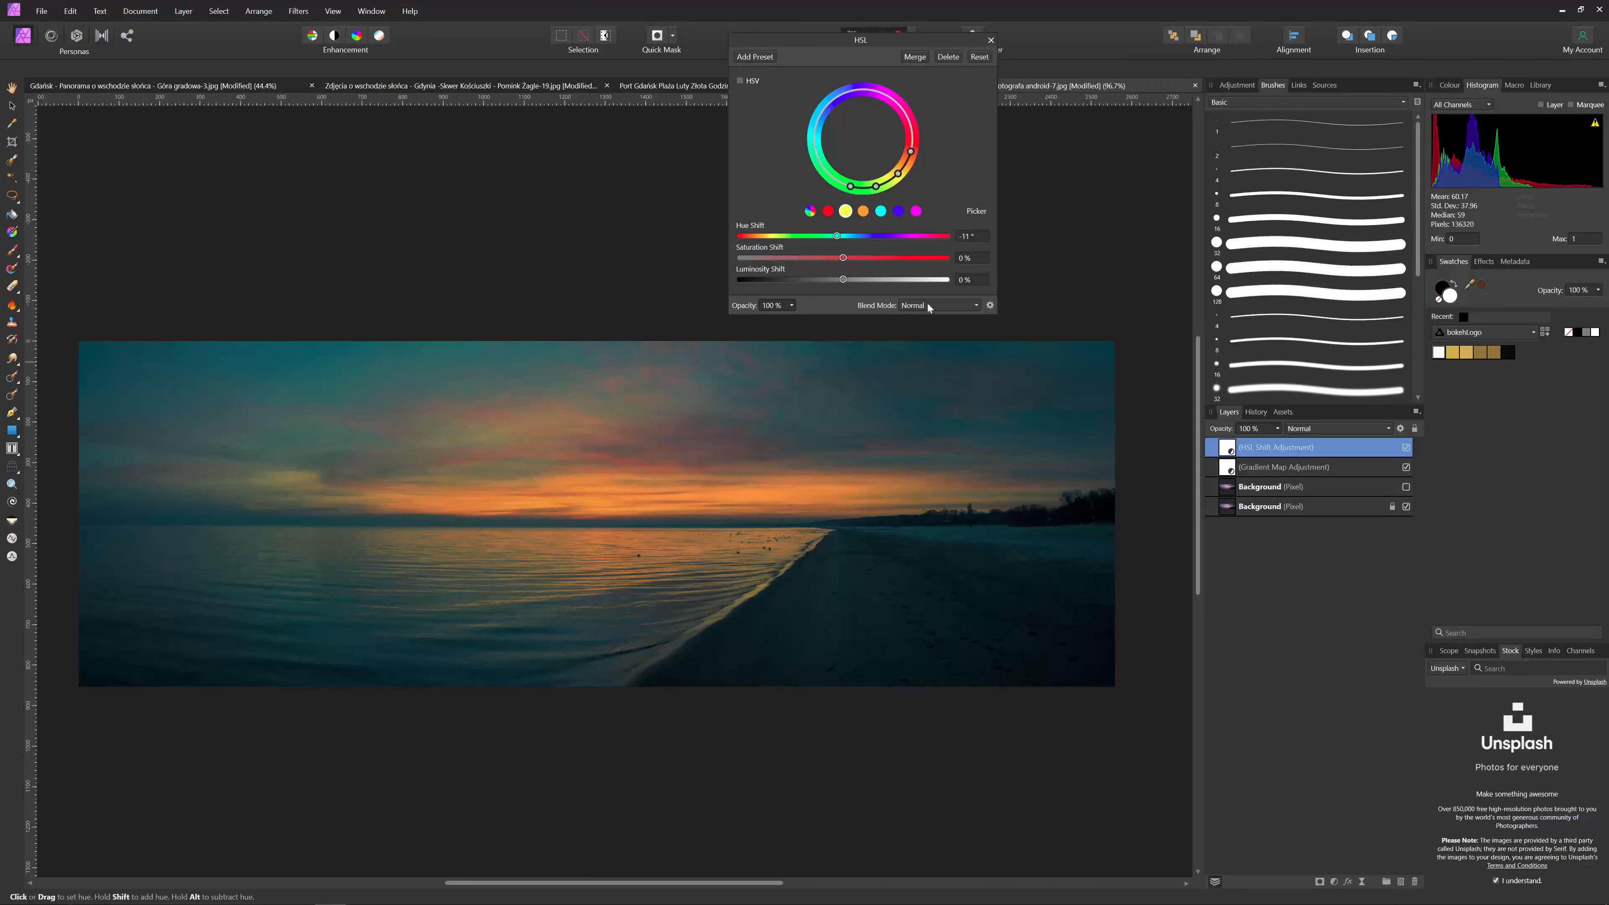
- Retarget the magenta range by sampling the reddish sunset clouds, set its hue shift to about -2.4°, and close the HSL settings
left_click(916, 212)
scroll(965, 242, "down", 5)
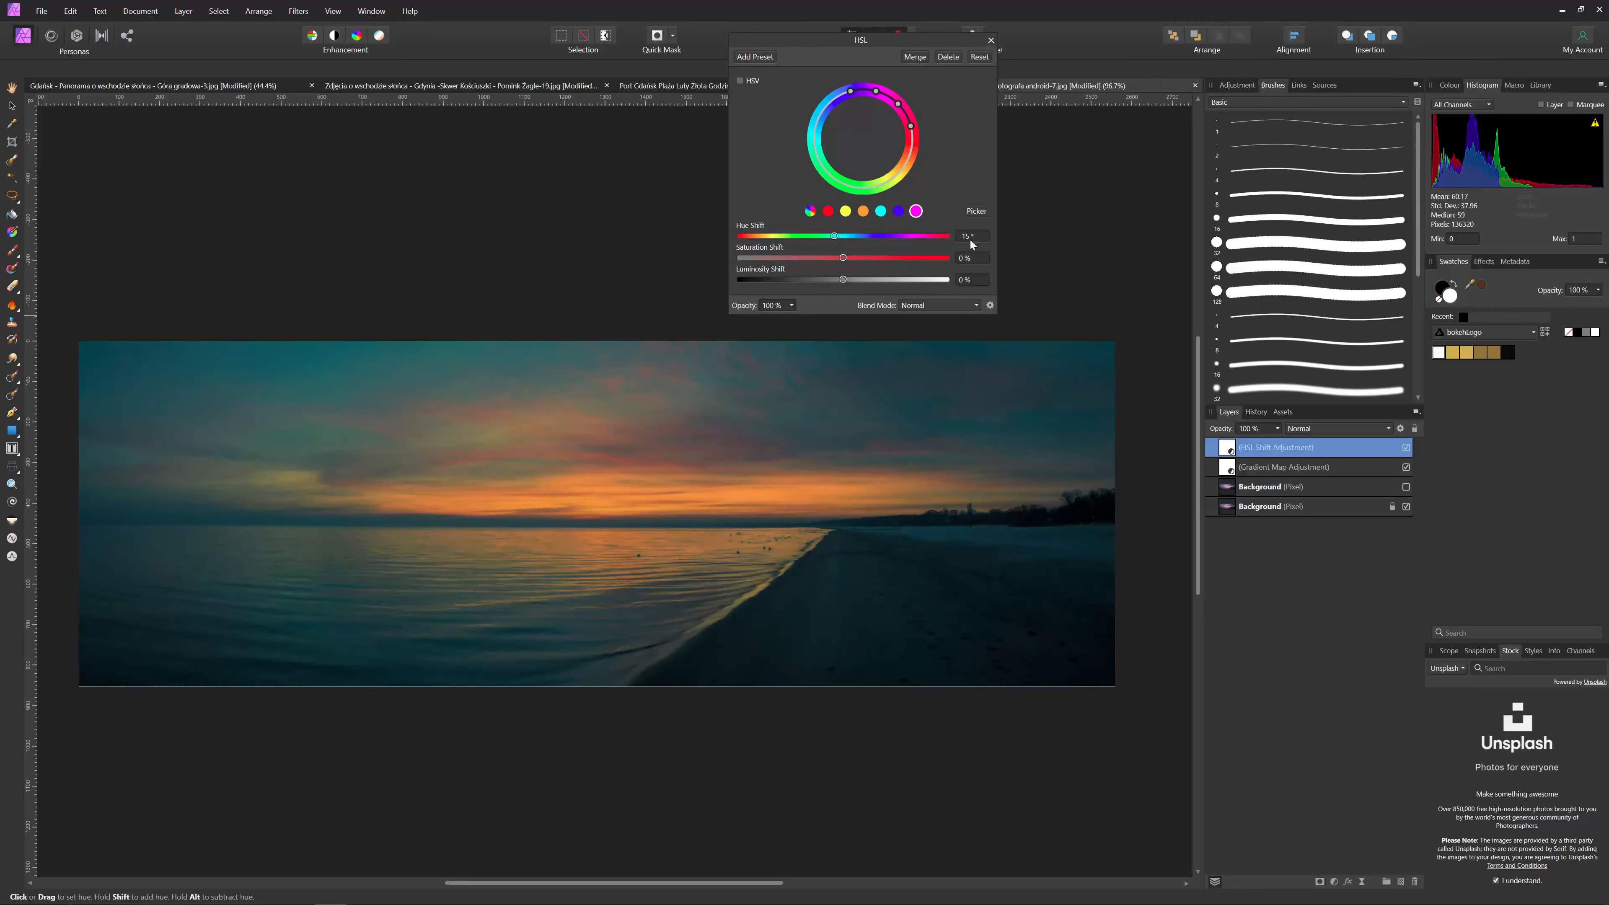
mouse_move(819, 235)
left_mouse_down()
mouse_move(773, 238)
mouse_move(946, 236)
mouse_move(754, 236)
mouse_move(835, 238)
left_mouse_up()
left_click(976, 210)
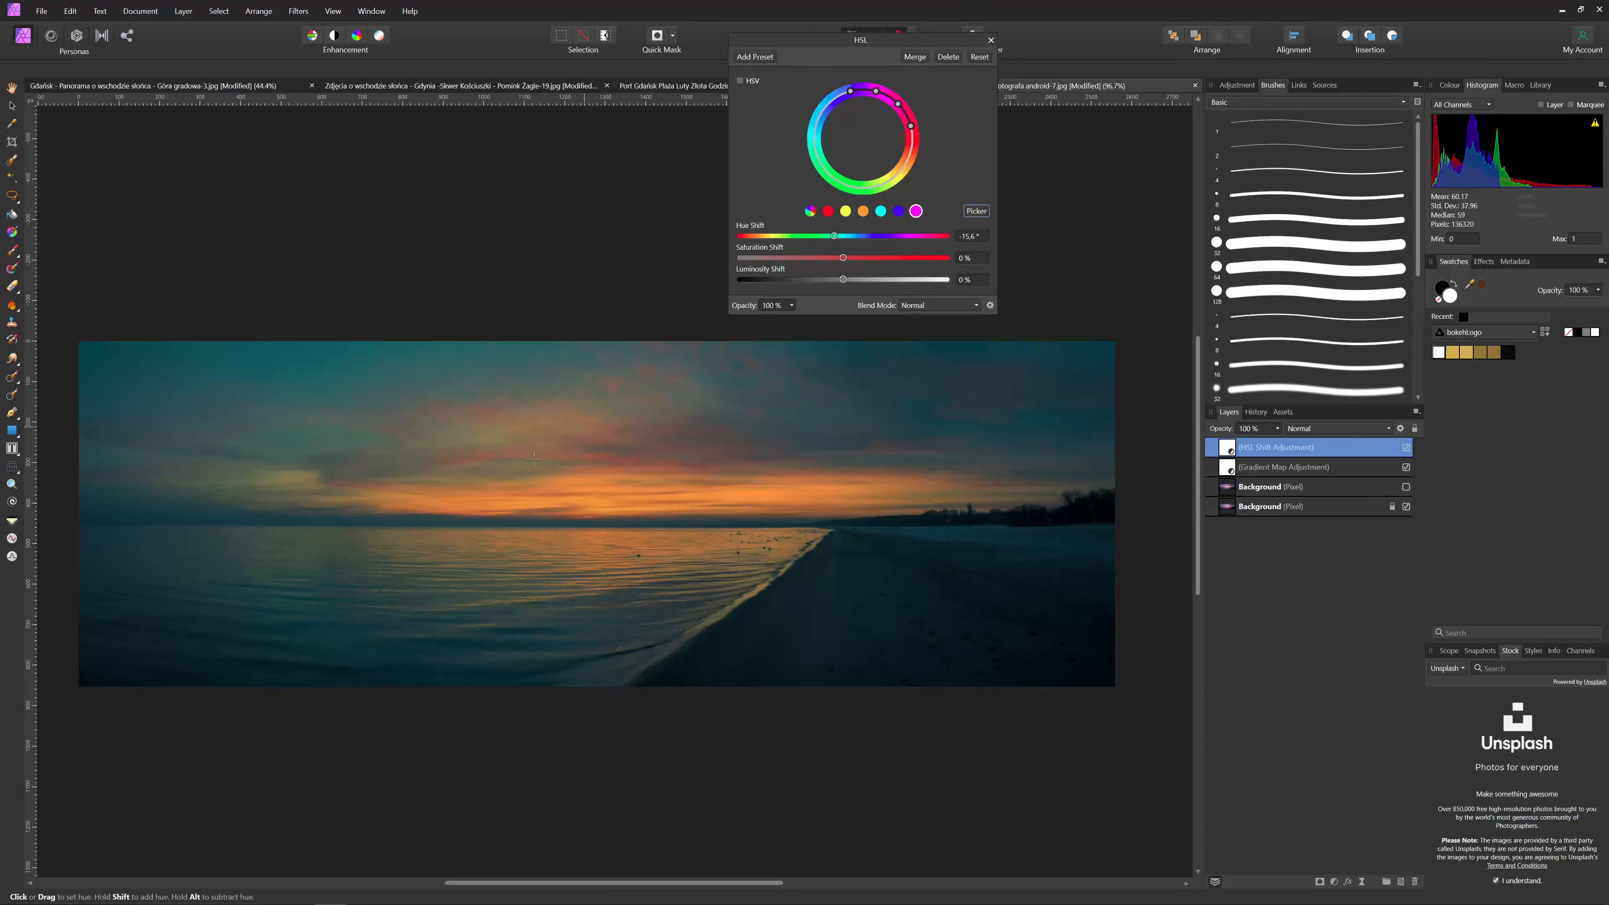
left_click(478, 454)
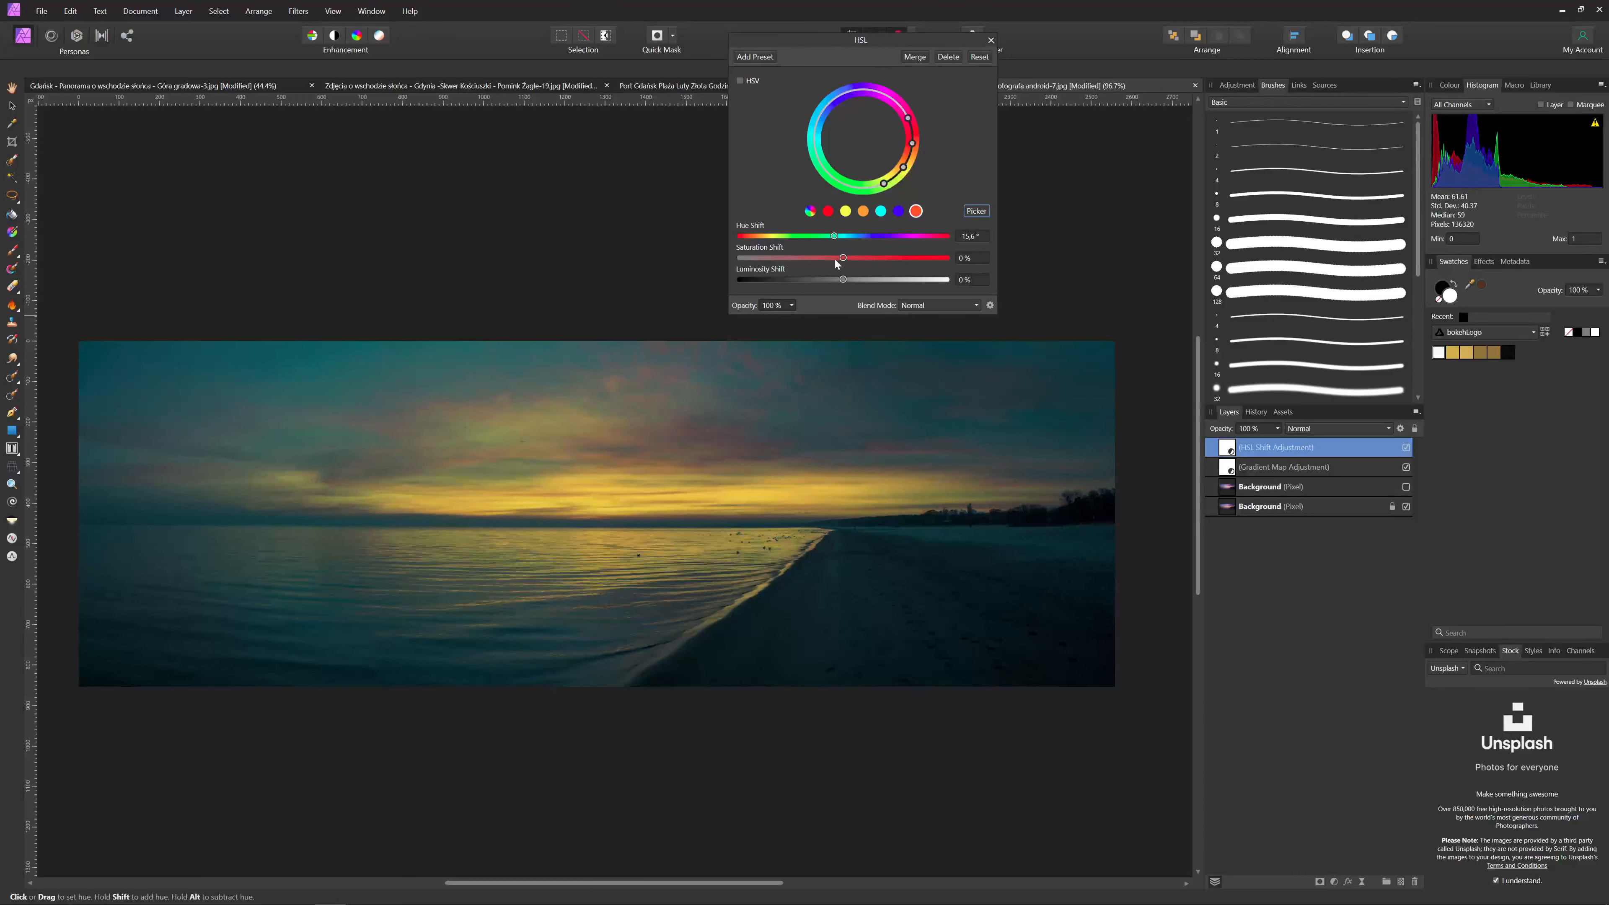
mouse_move(835, 235)
left_mouse_down()
mouse_move(862, 237)
mouse_move(843, 237)
left_mouse_up()
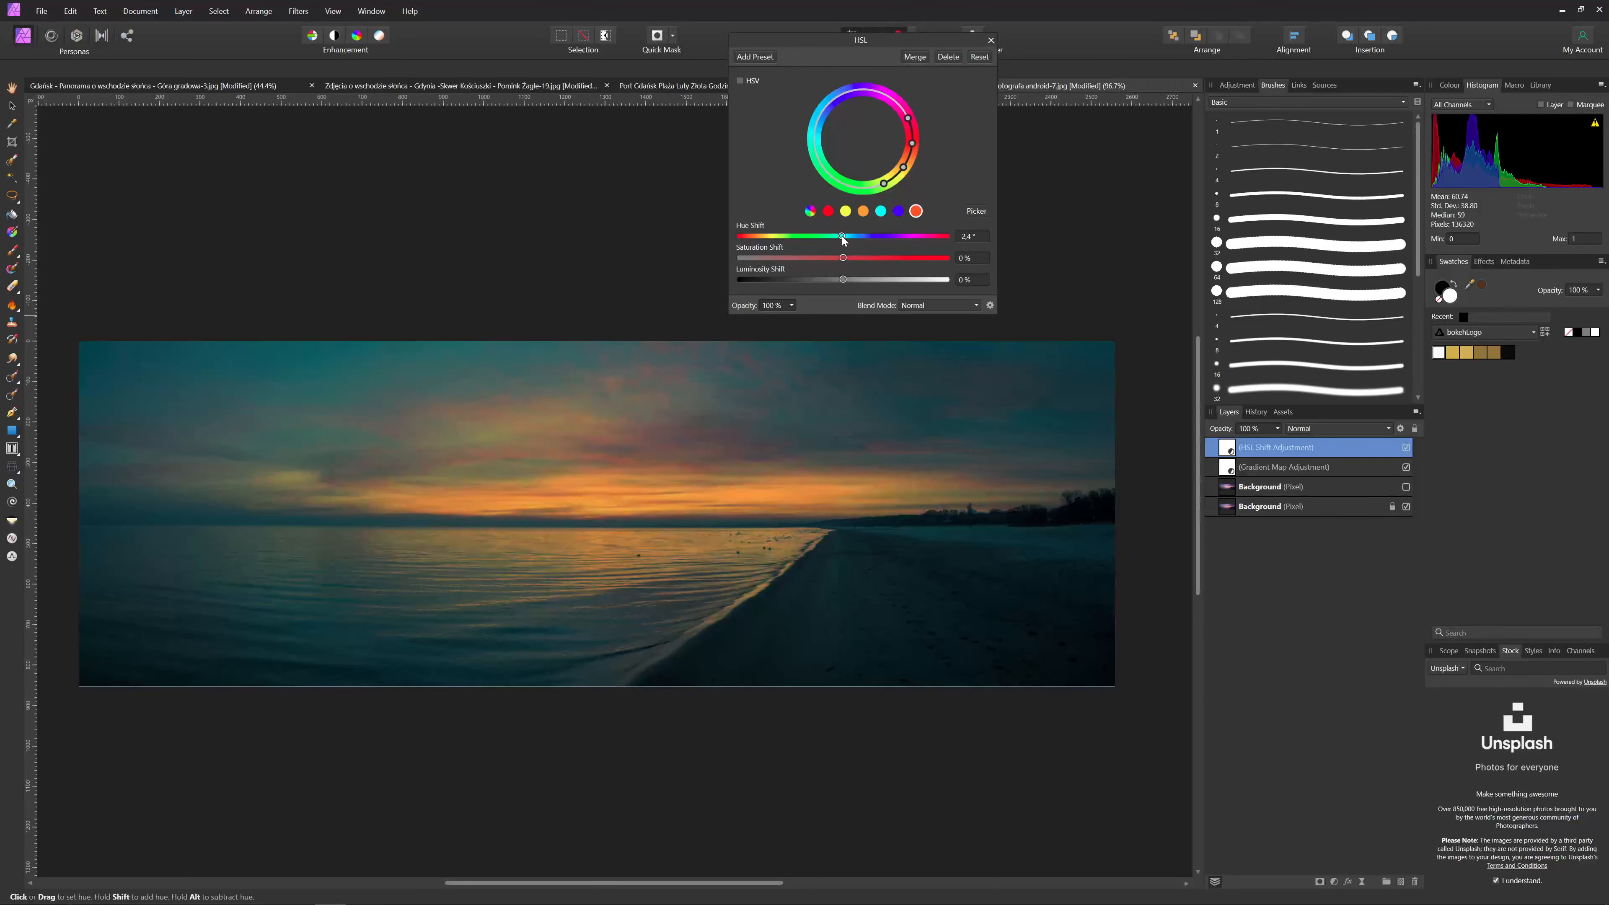
left_click(990, 40)
- Add an orange Lens Filter adjustment at the top of the layer stack with 69% optical density
left_click(1334, 883)
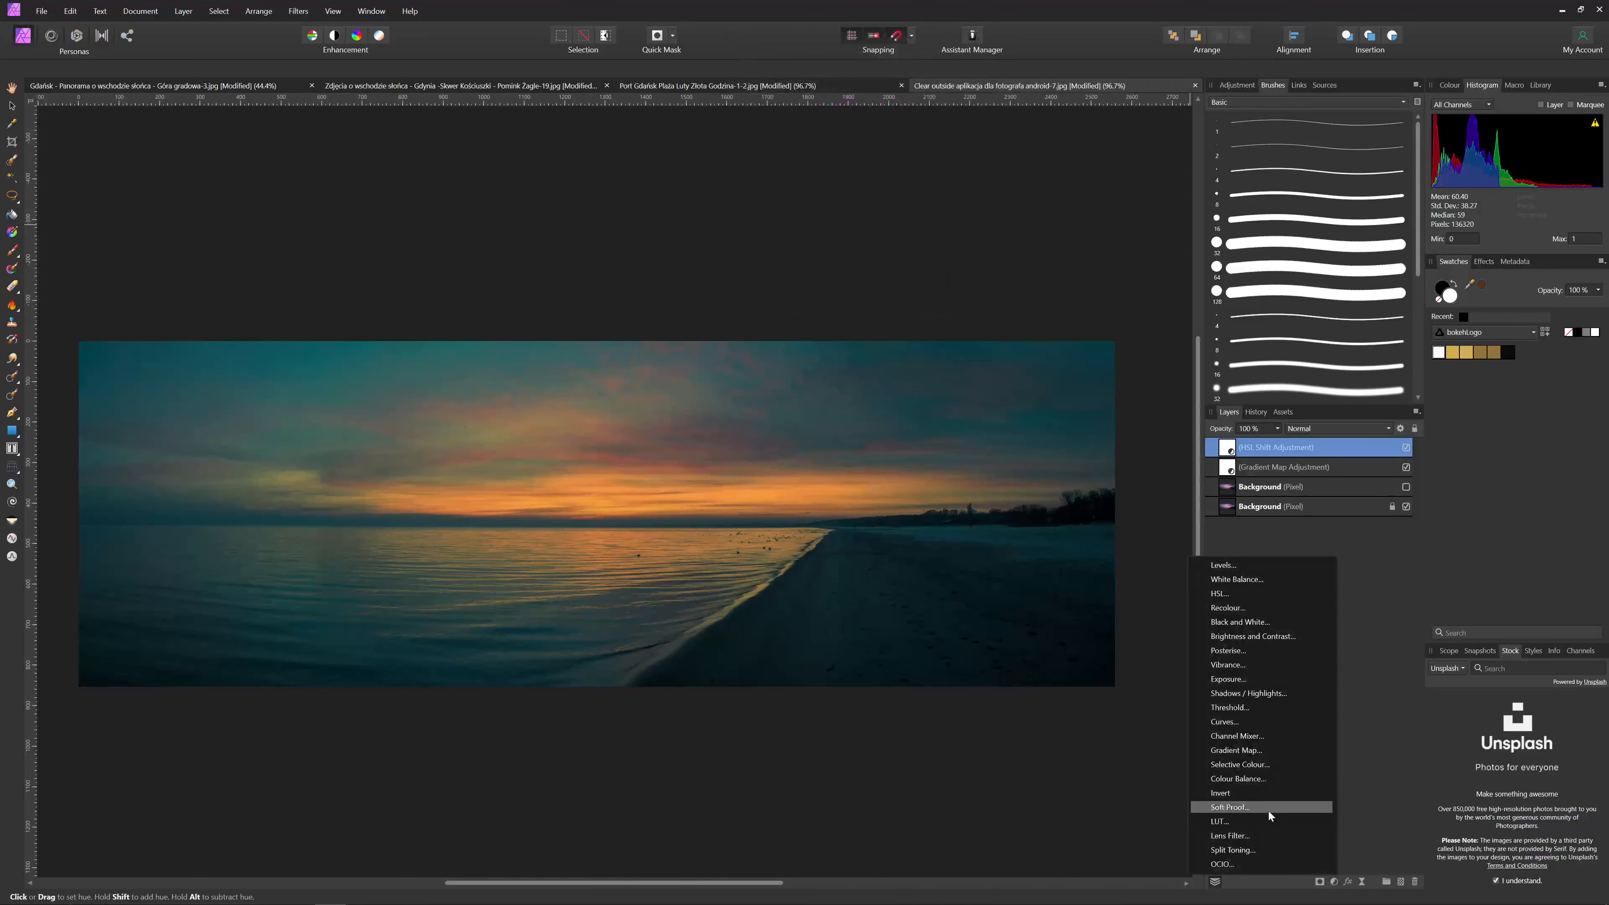
left_click(1253, 834)
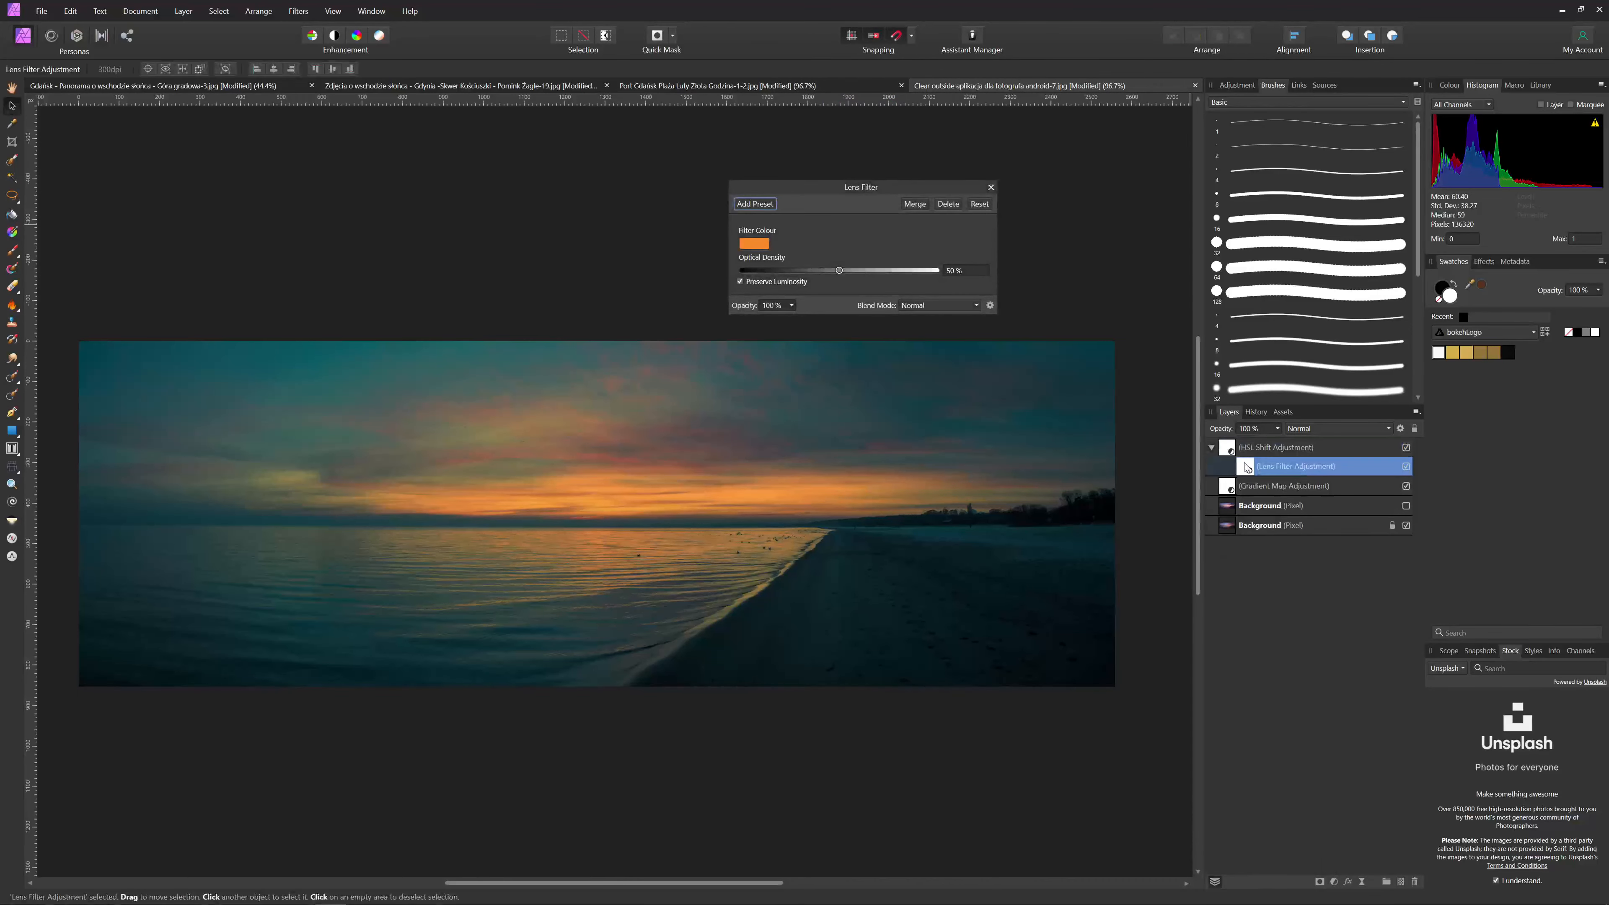
left_click_drag(1241, 467, 1240, 442)
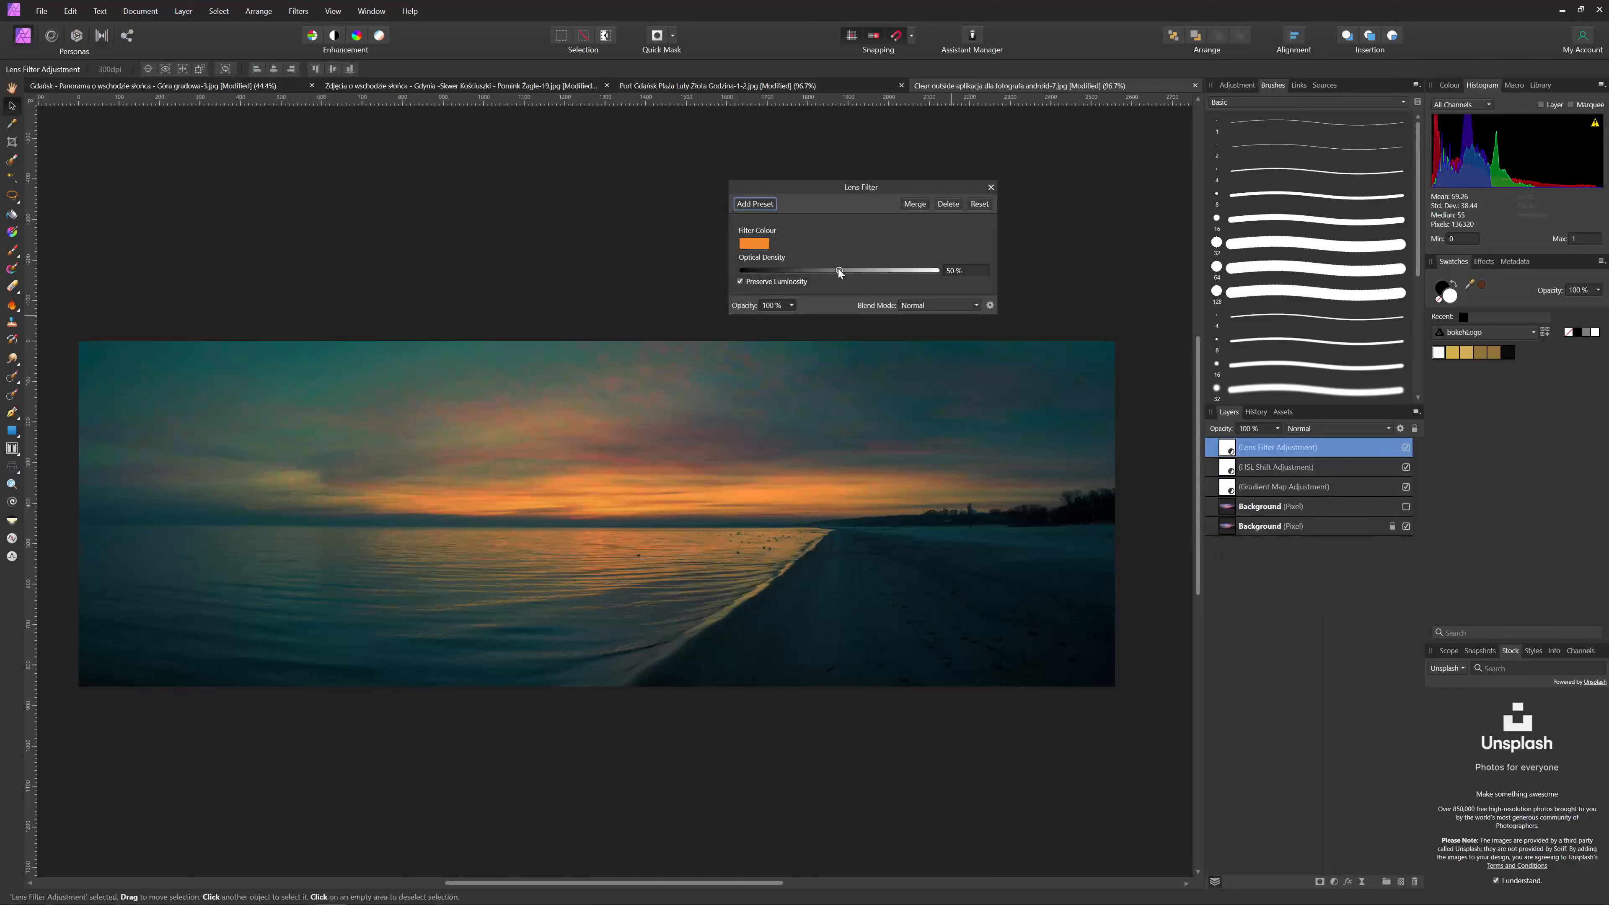
left_click_drag(838, 270, 877, 273)
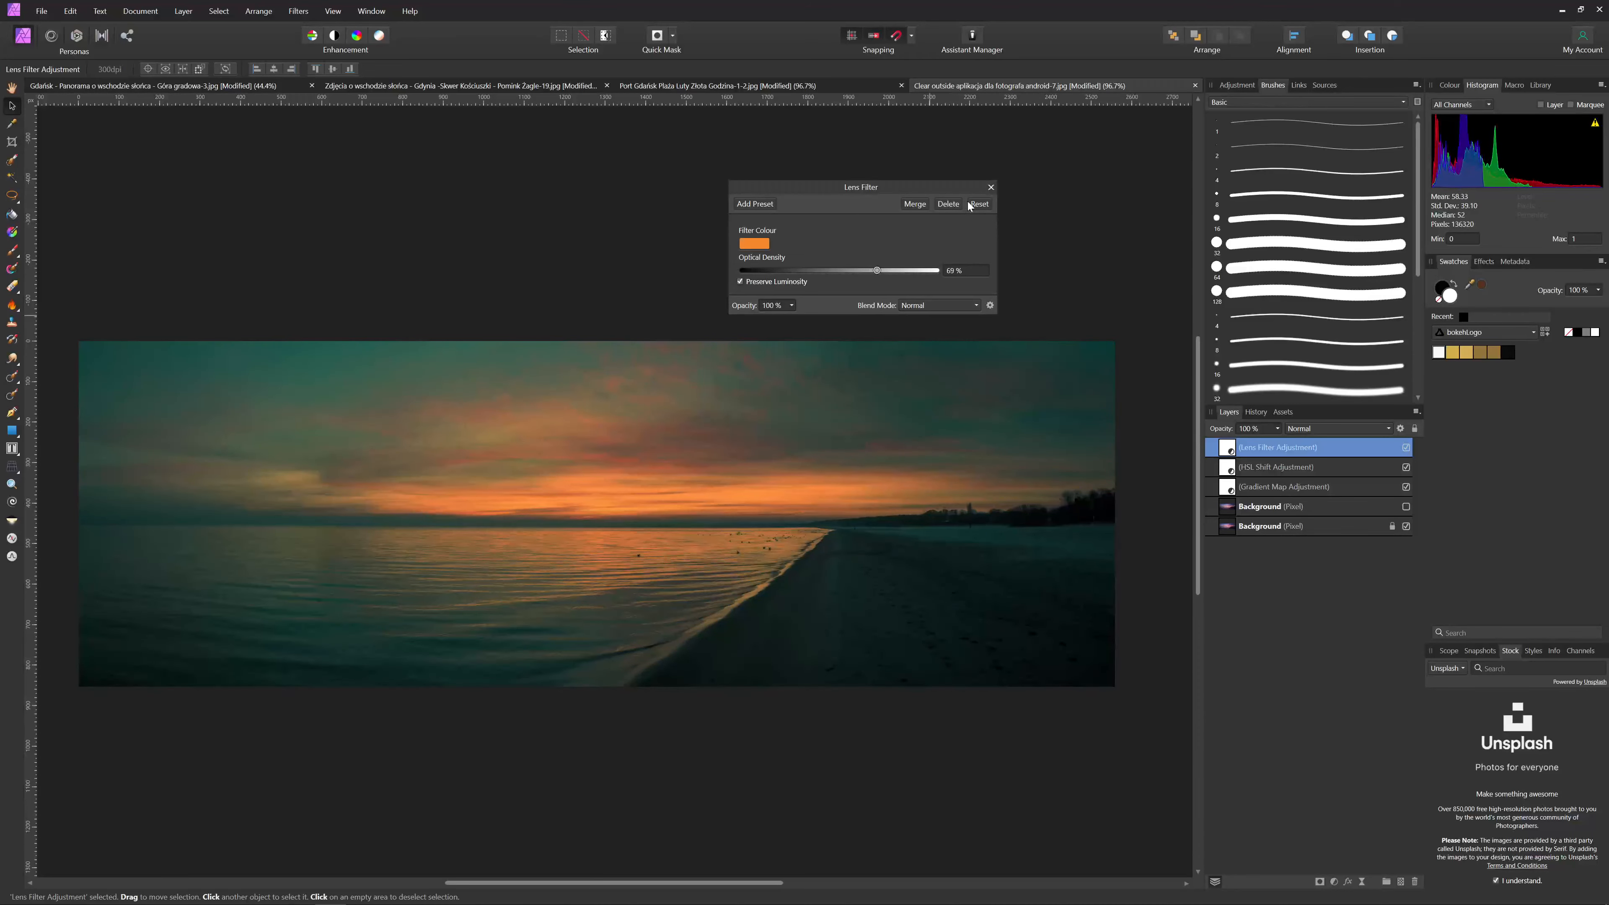
left_click(990, 187)
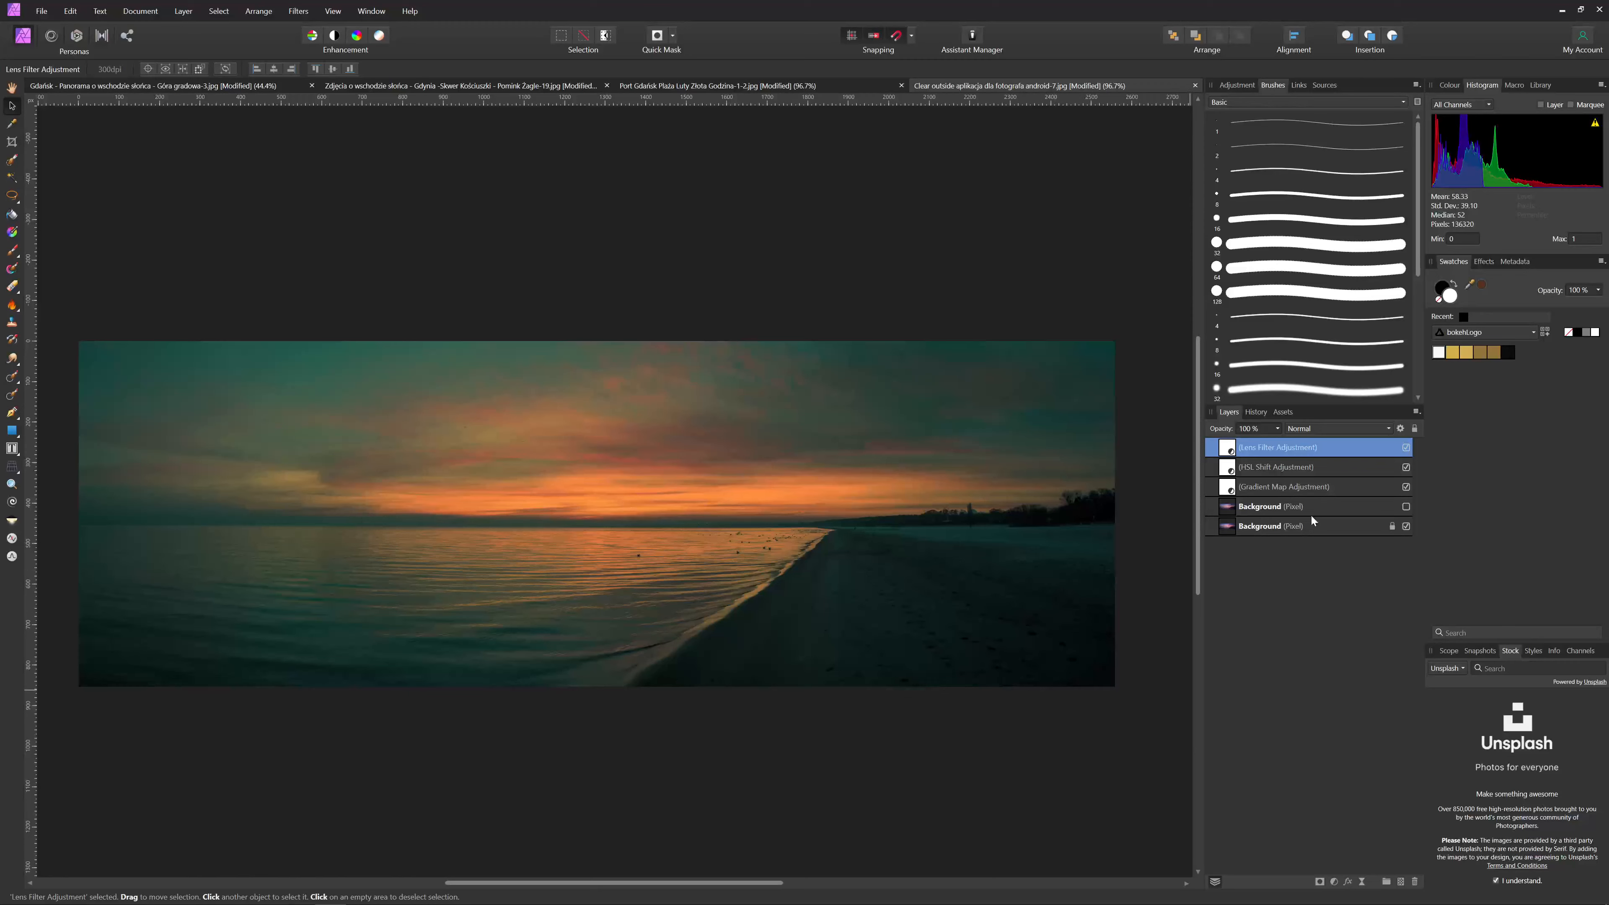
- Move the locked Background layer to the top of the stack and make the other Background layer visible
left_click(1290, 488)
left_click_drag(1247, 530, 1230, 439)
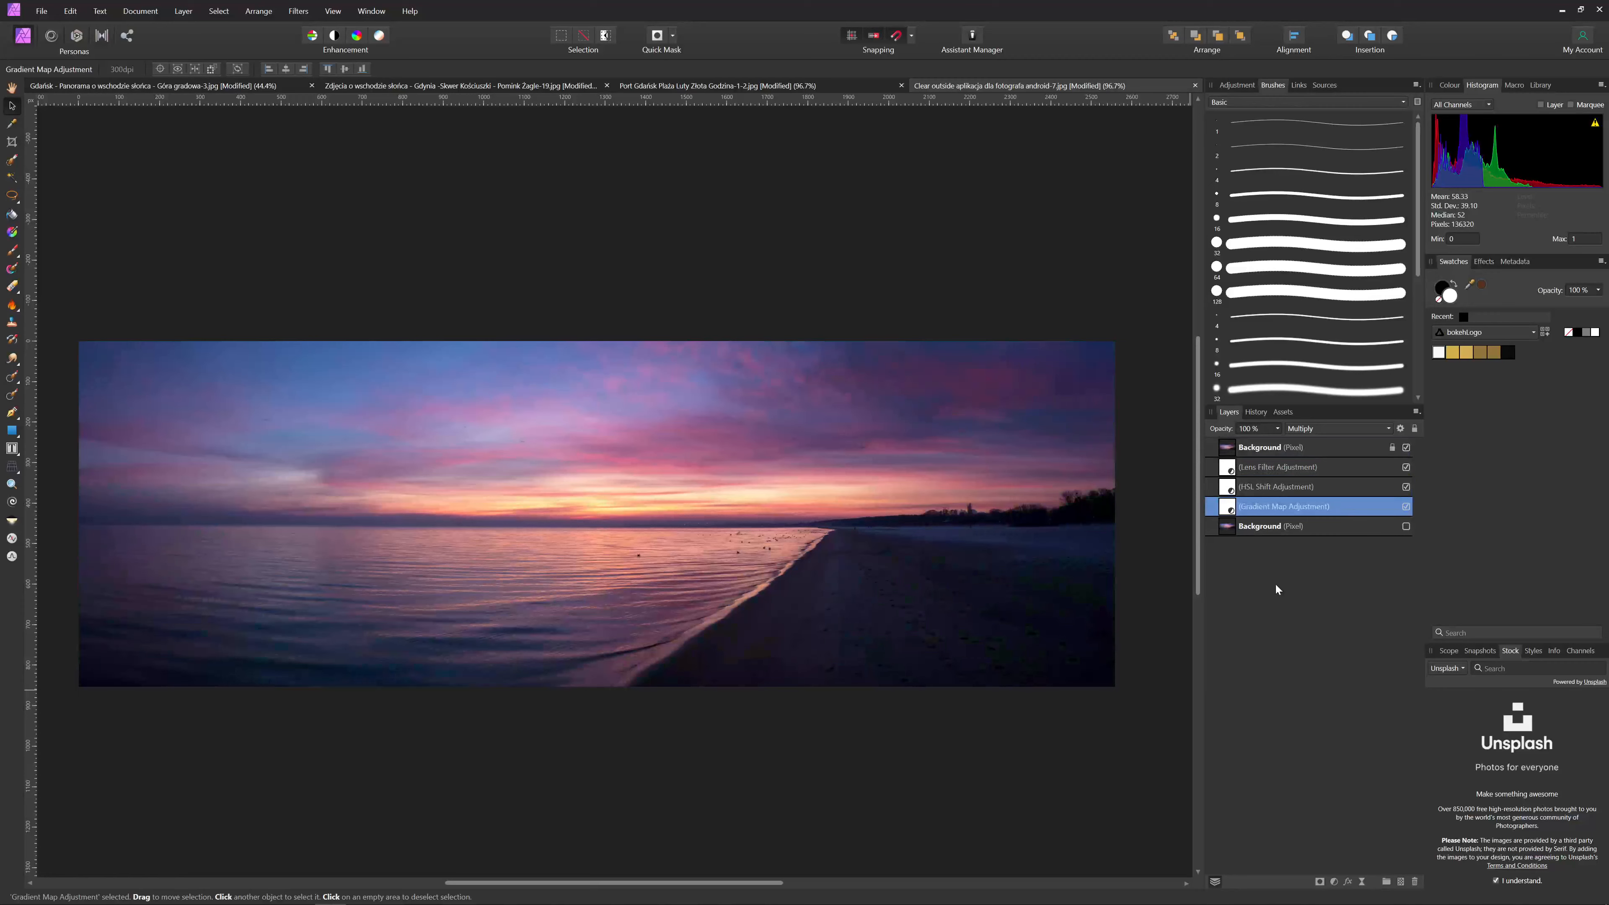
left_click(1405, 447)
left_click(1405, 526)
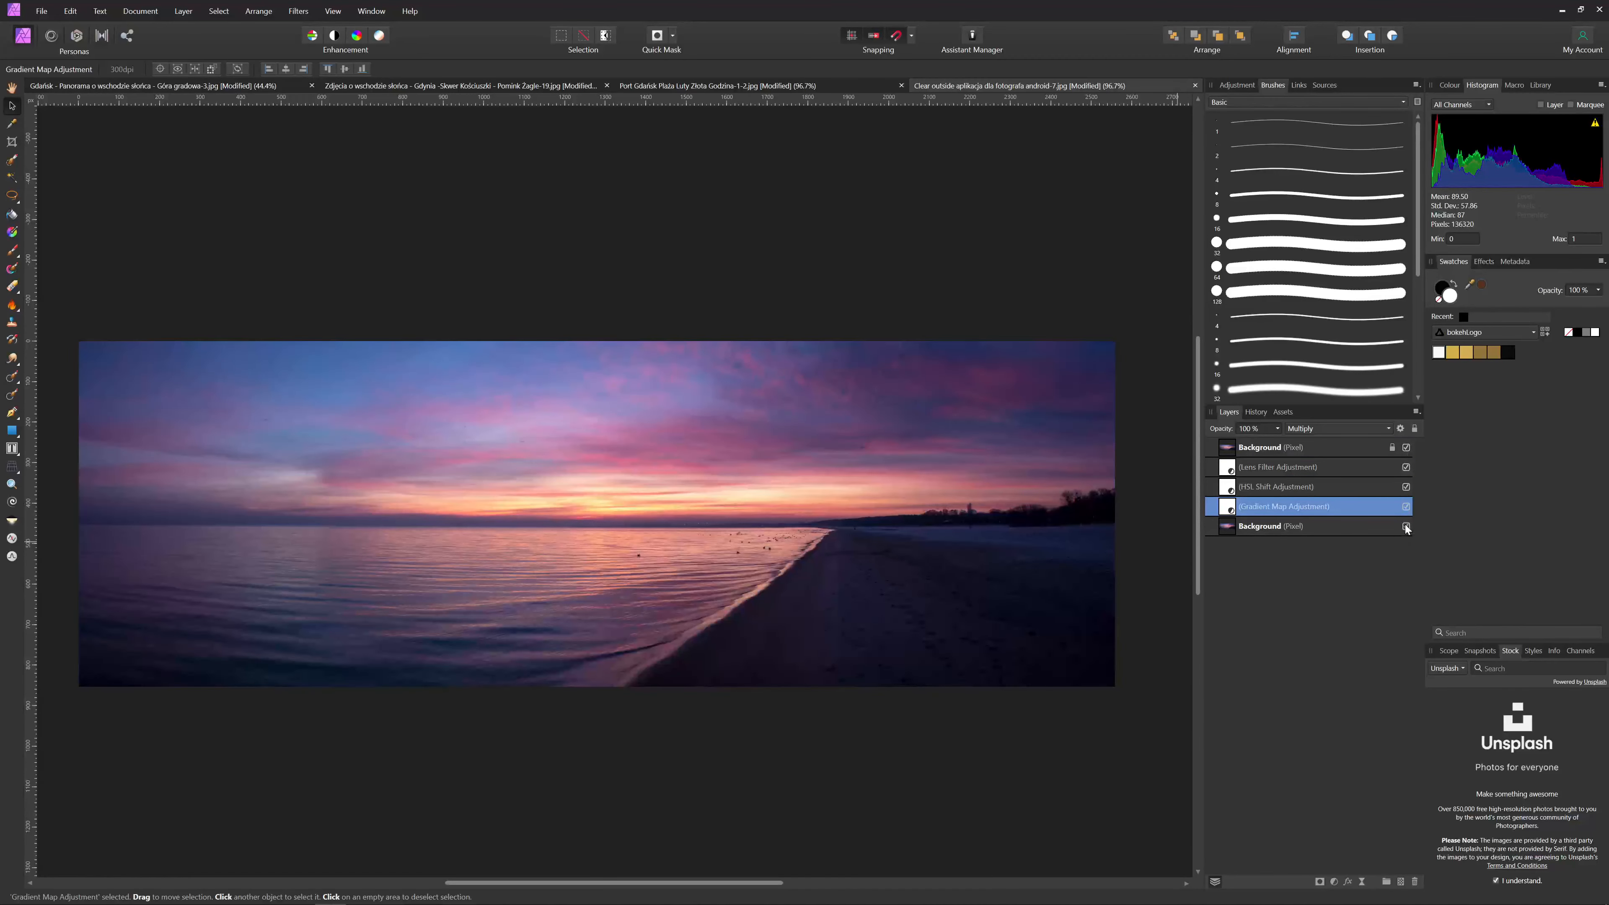
- Toggle the top Background layer to compare the original with the graded photo, leaving it hidden
left_click(1406, 447)
left_click(1406, 447)
left_click(1405, 448)
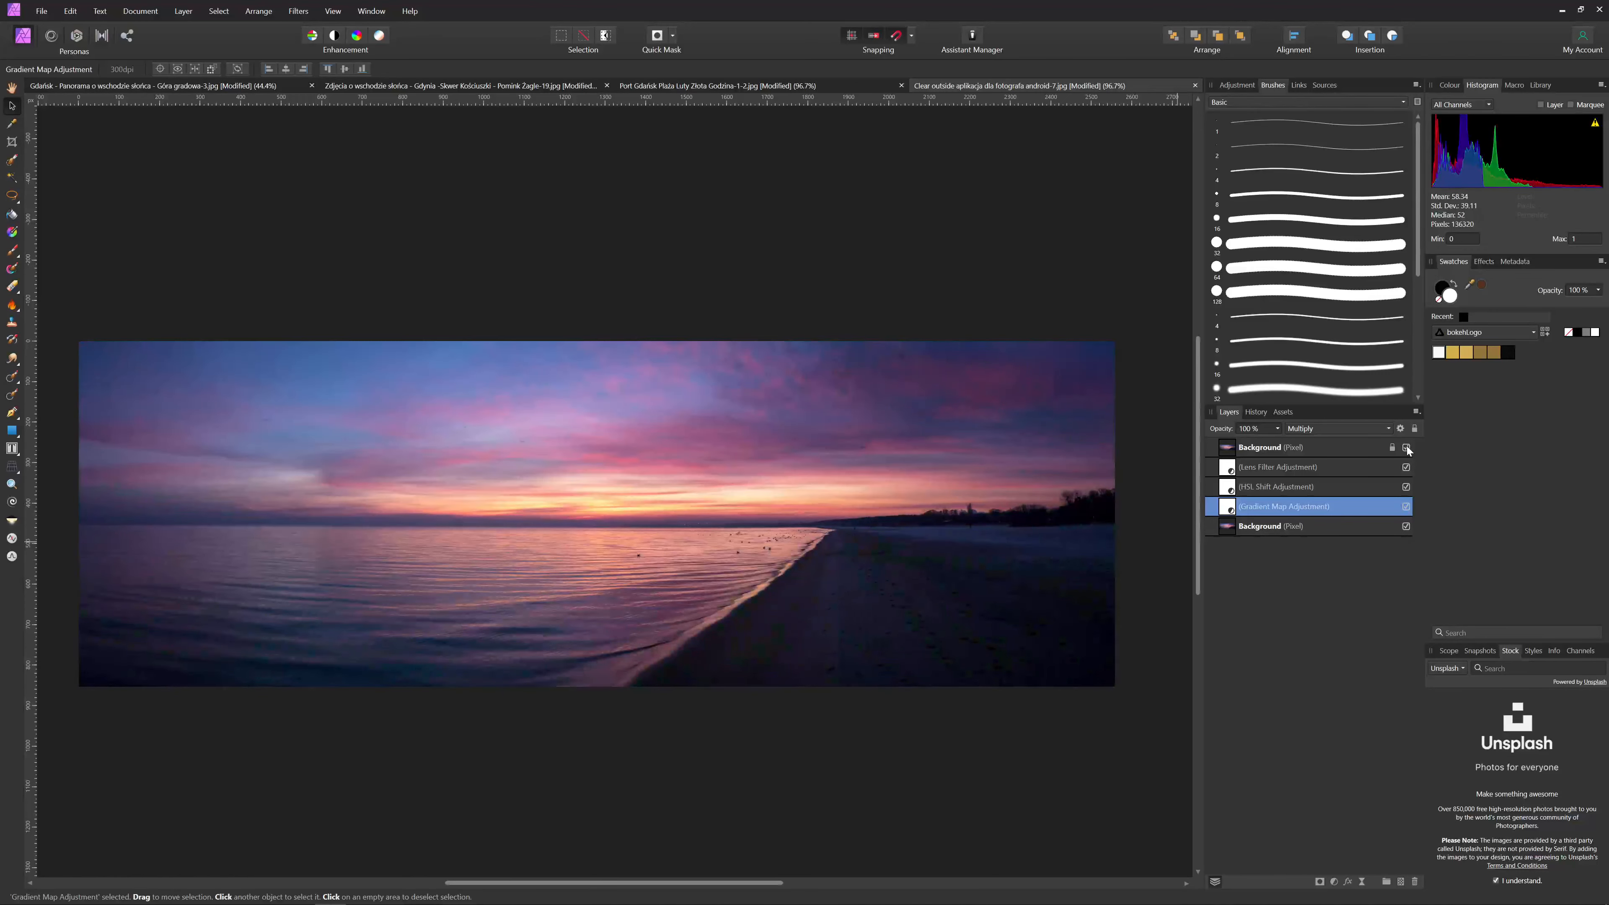
left_click(1406, 448)
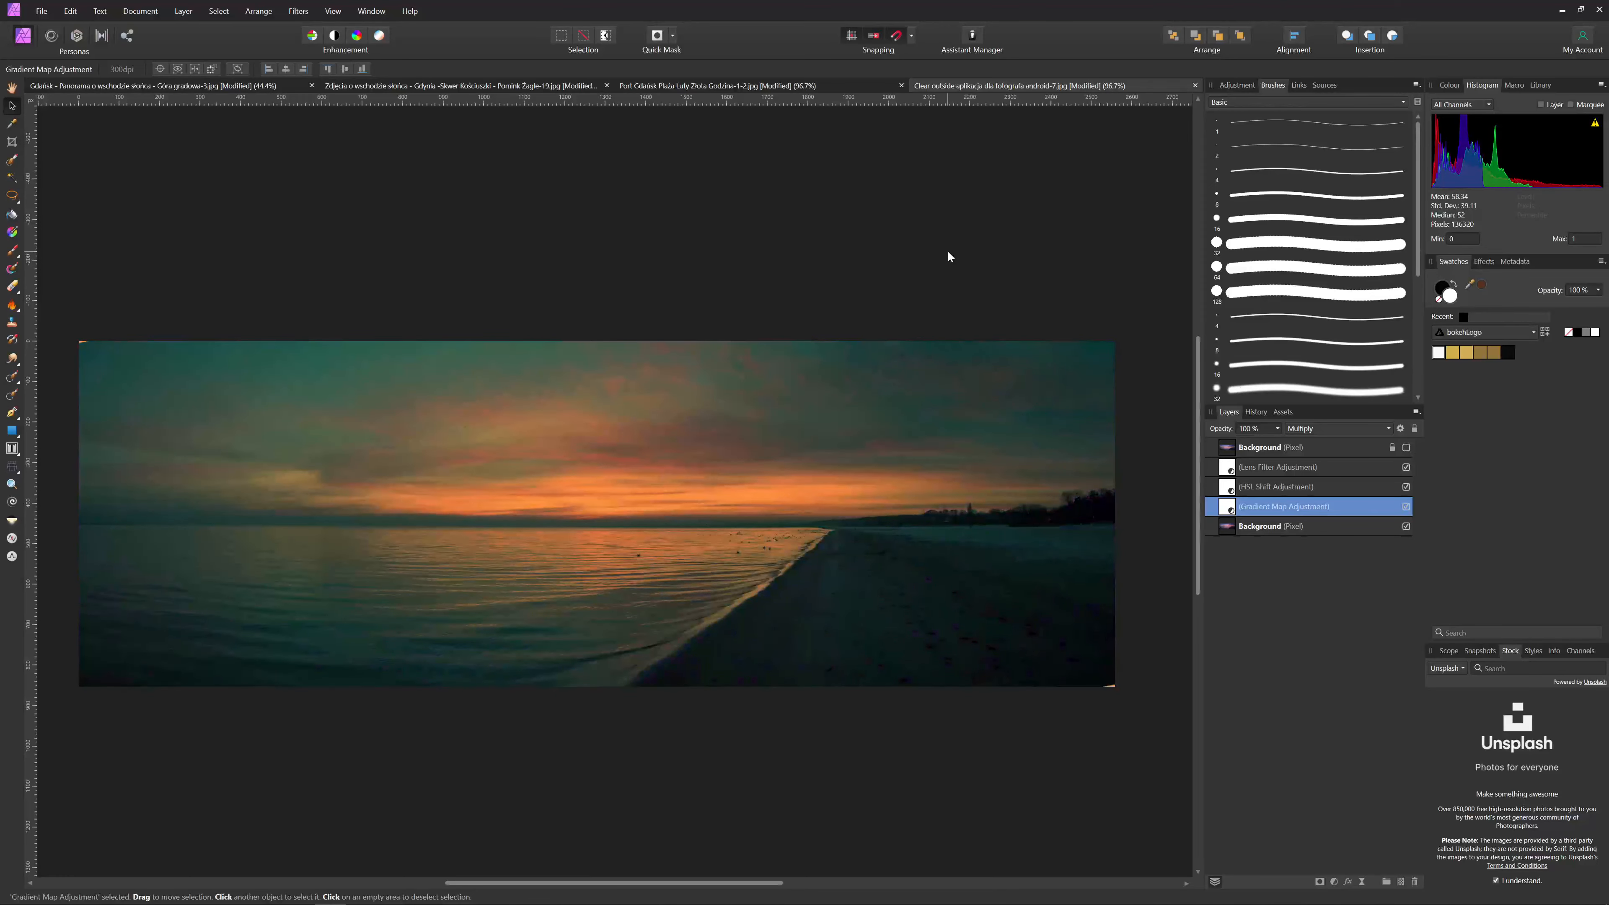
- In the Port Gdańsk sunset document, add a Gradient Map adjustment and delete its middle green stop
left_click(833, 86)
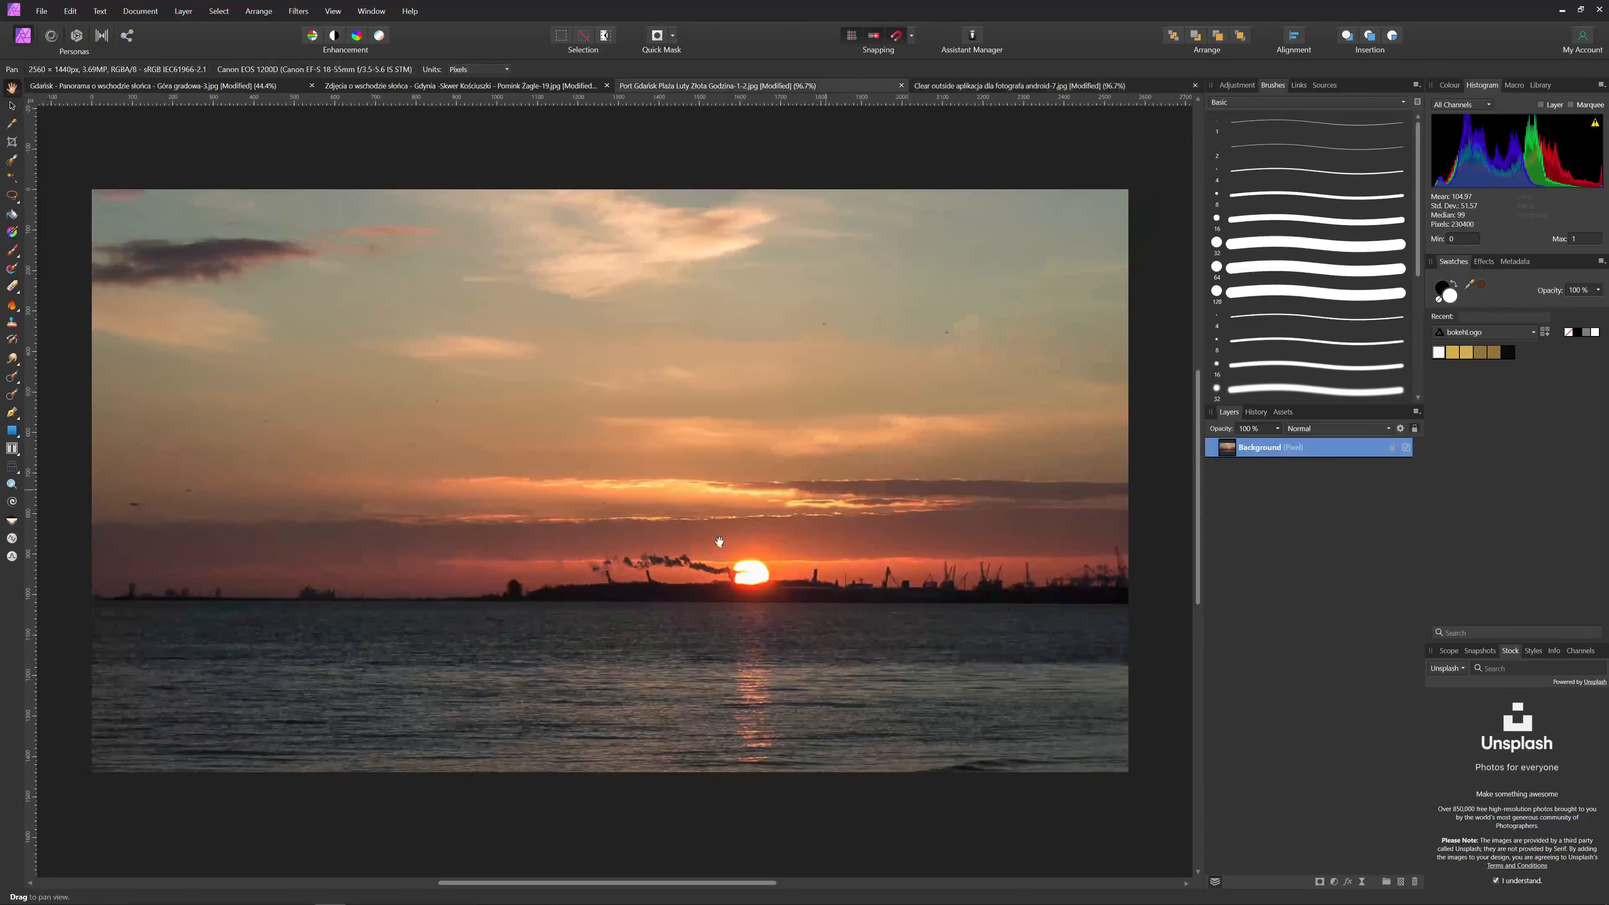
left_click(1334, 883)
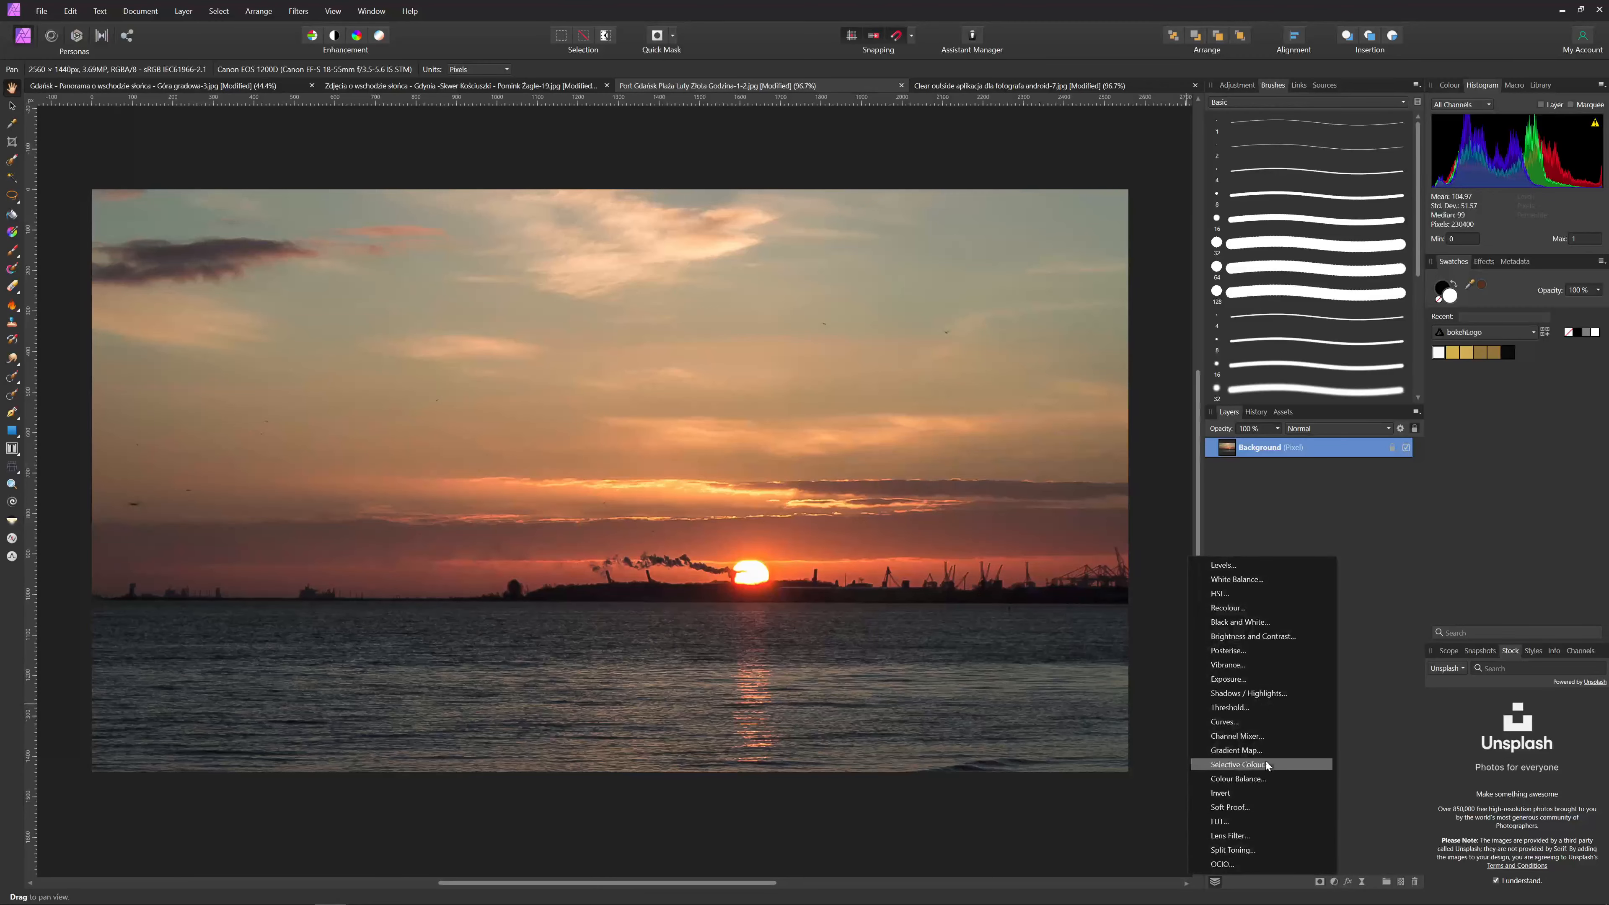
left_click(1238, 749)
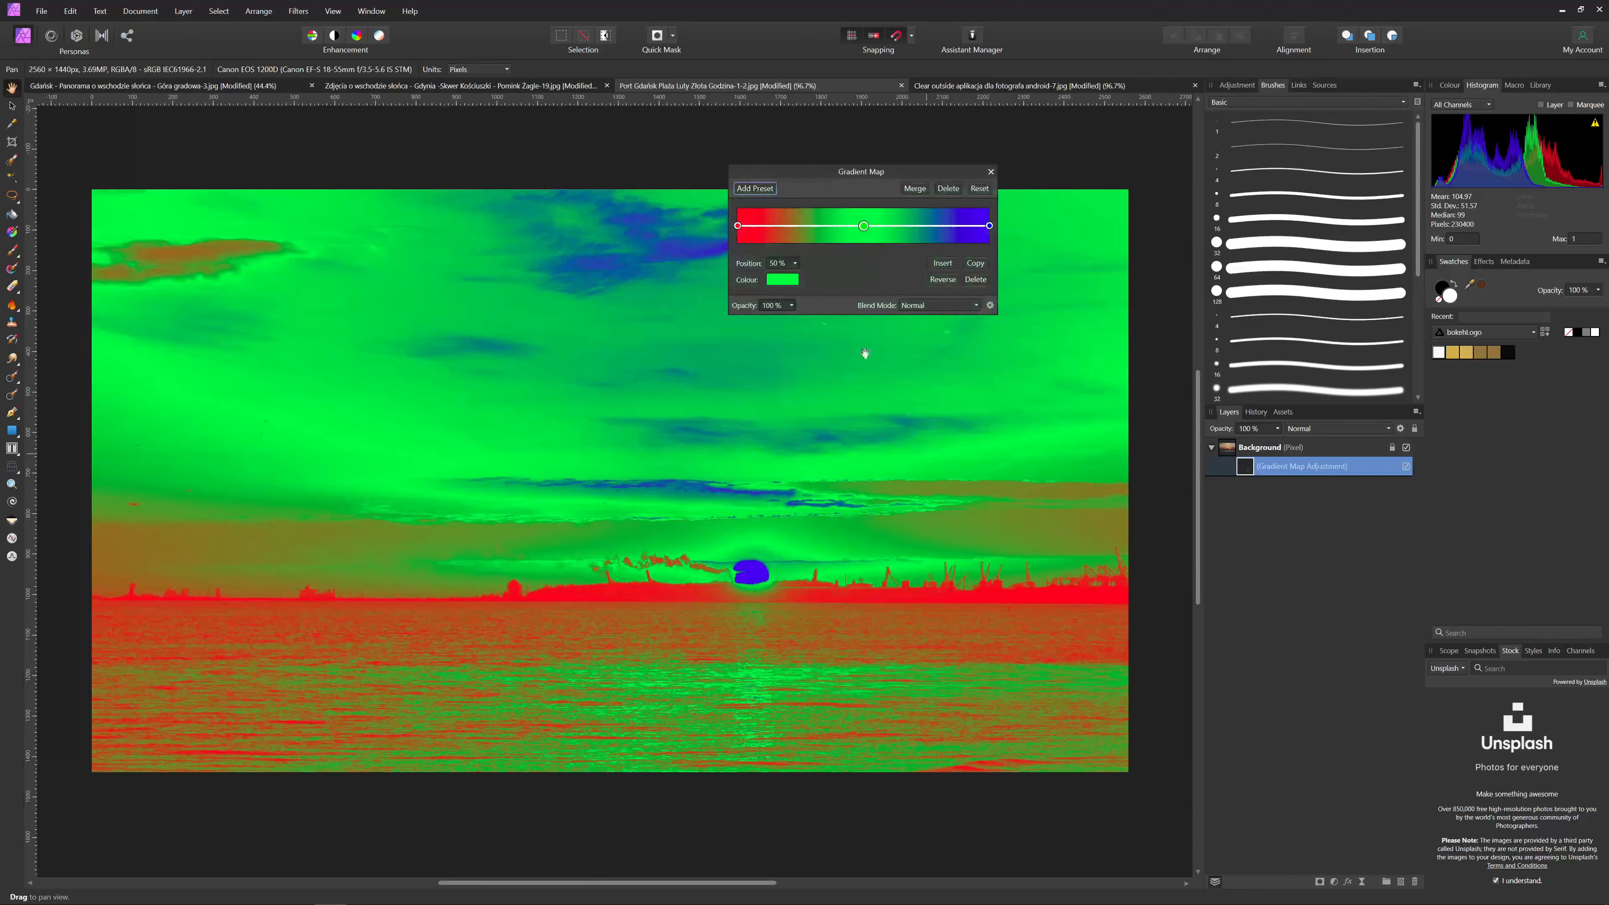
left_click(975, 279)
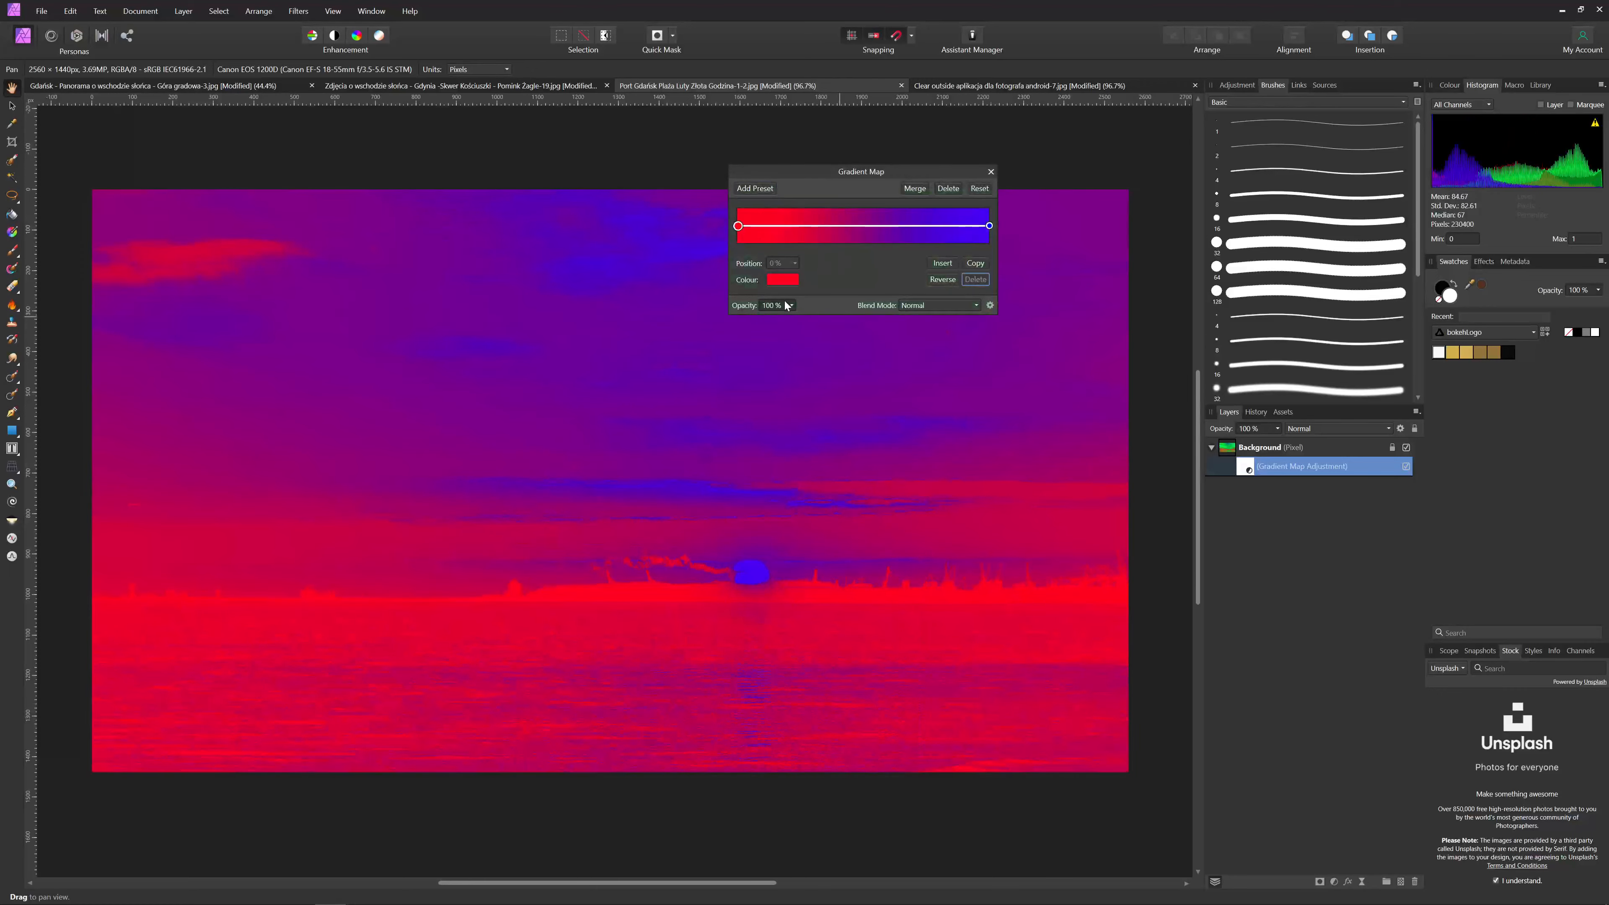
- Colour the Gradient Map's 0% stop cyan (about 52FFF1) and its 100% stop bright orange
left_click(780, 281)
left_click(784, 391)
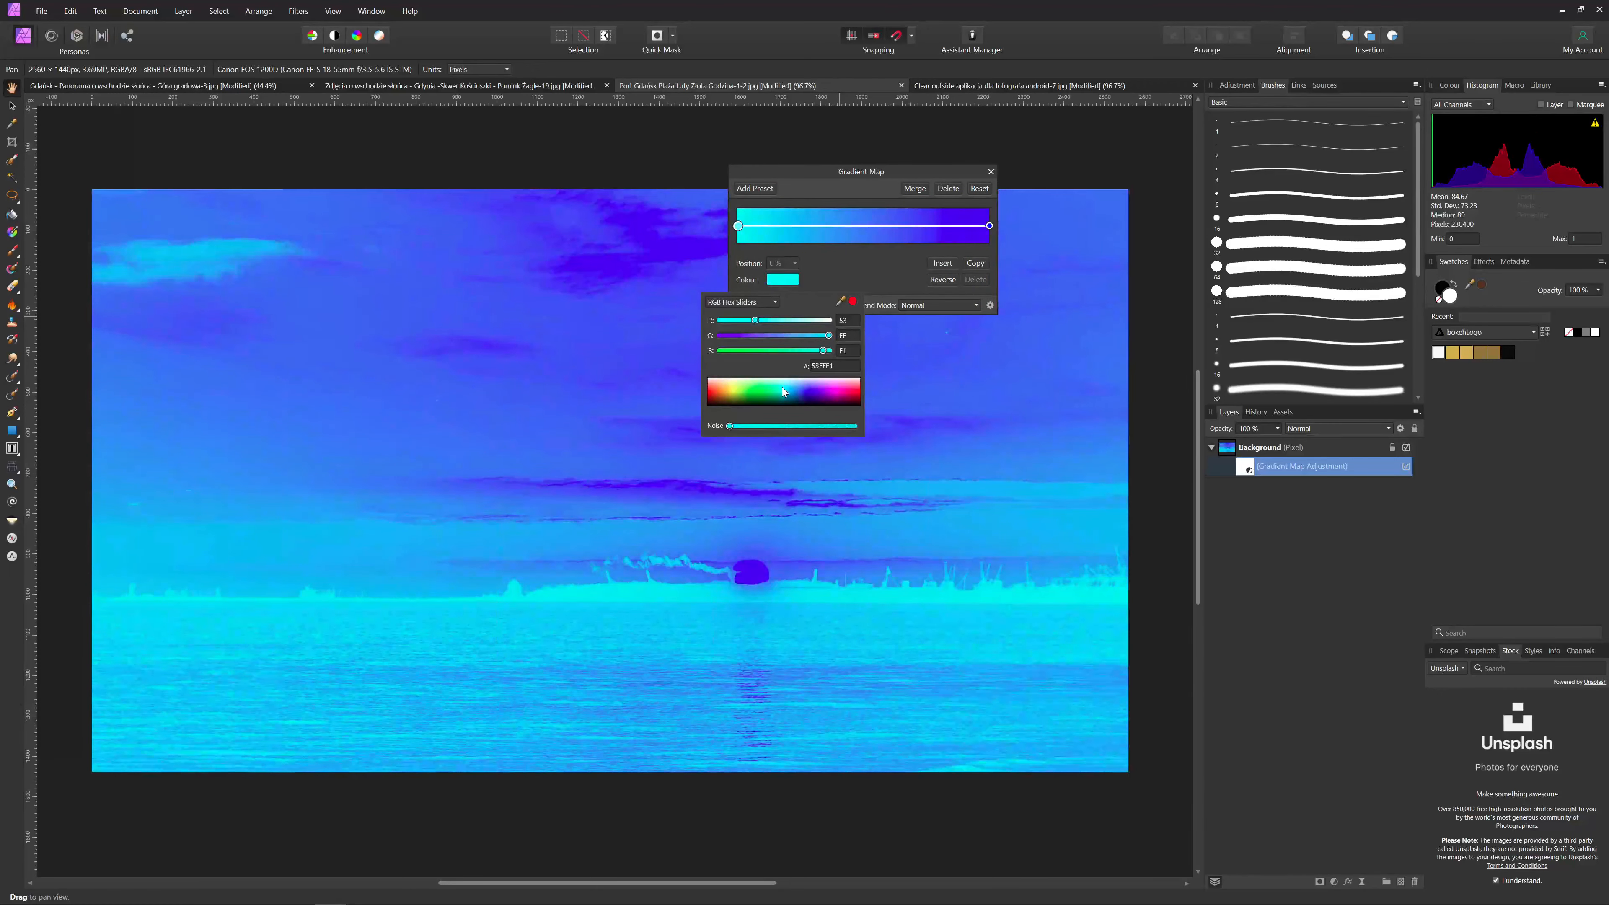
left_click(843, 267)
left_click(988, 226)
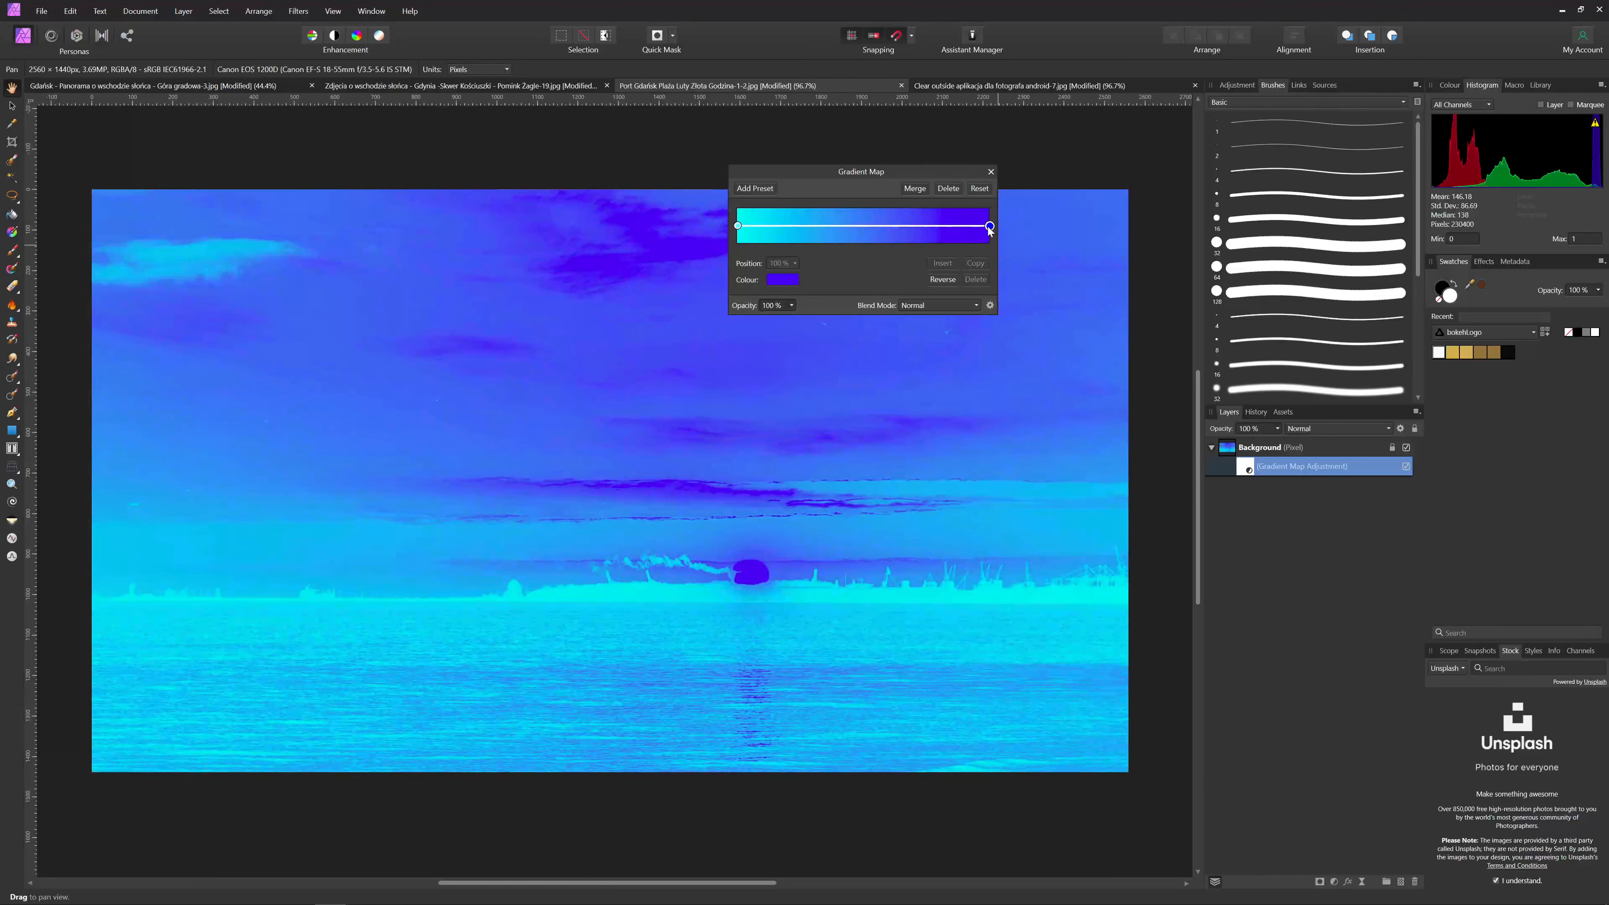
left_click_drag(726, 388, 722, 396)
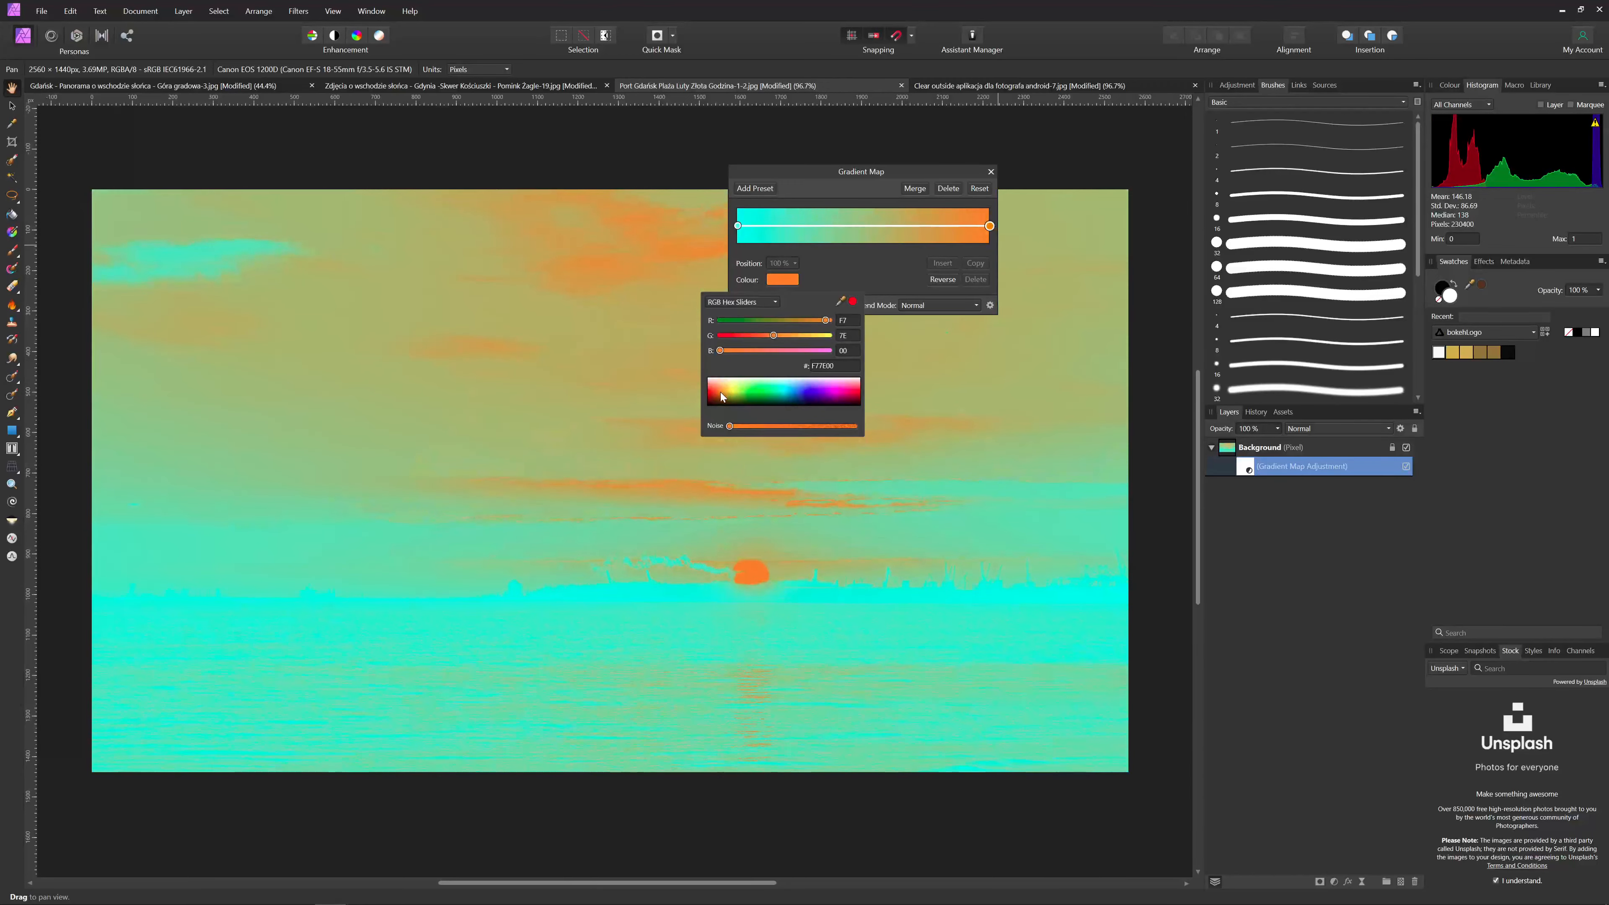
- Set the Gradient Map's blend mode to Multiply and close its settings
left_click(932, 305)
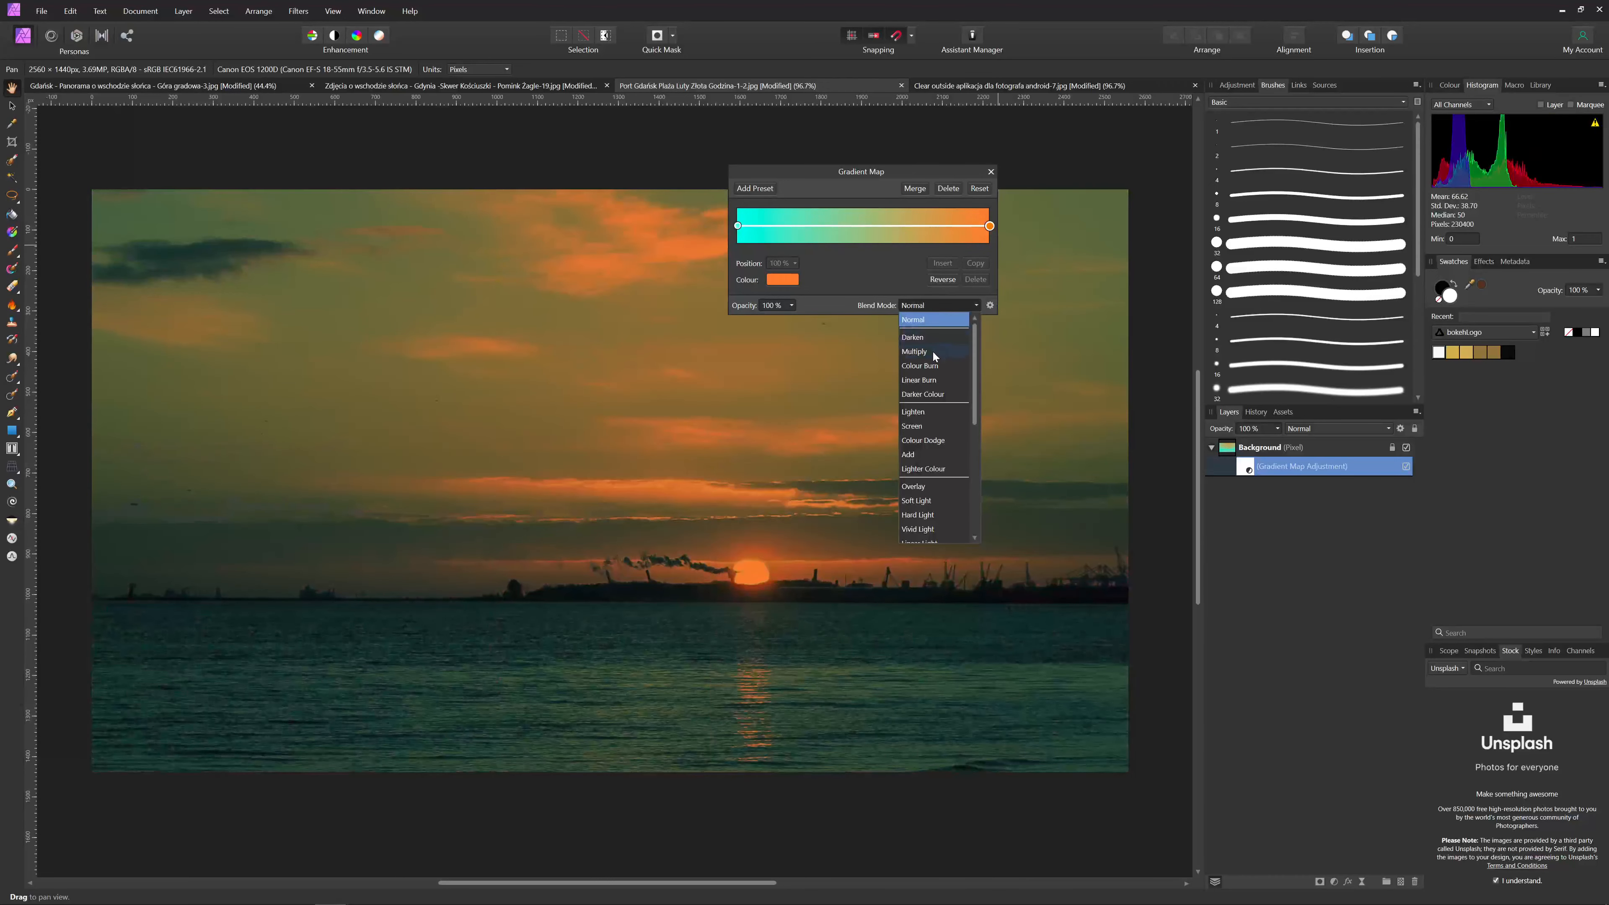
left_click(932, 352)
left_click(990, 171)
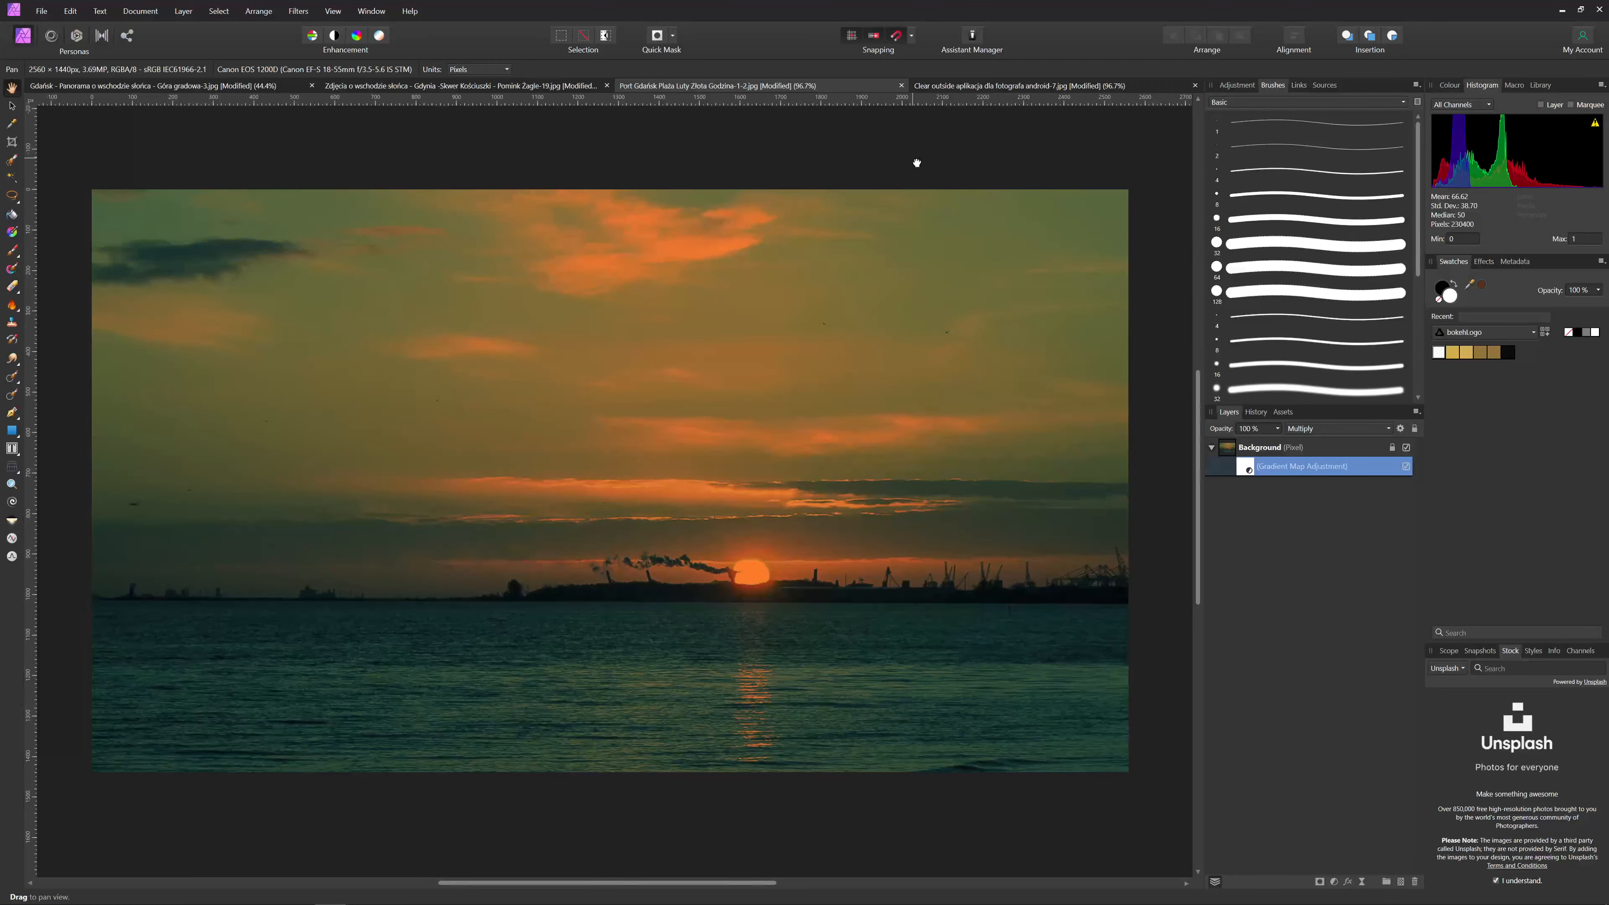
left_click_drag(918, 162, 937, 162)
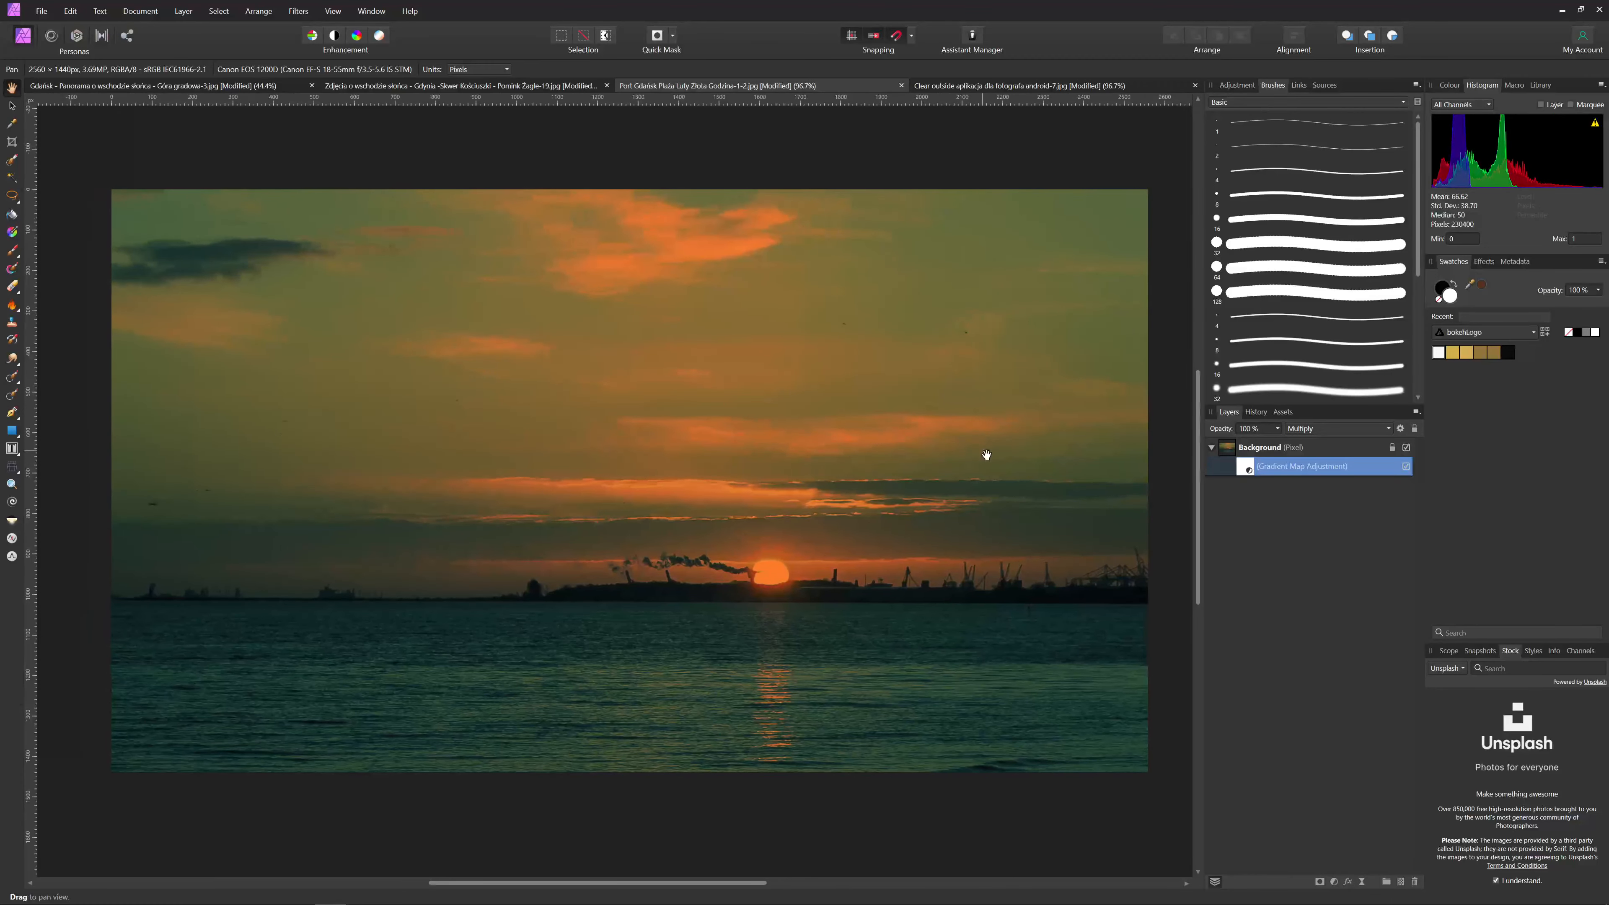
left_click_drag(984, 453, 974, 450)
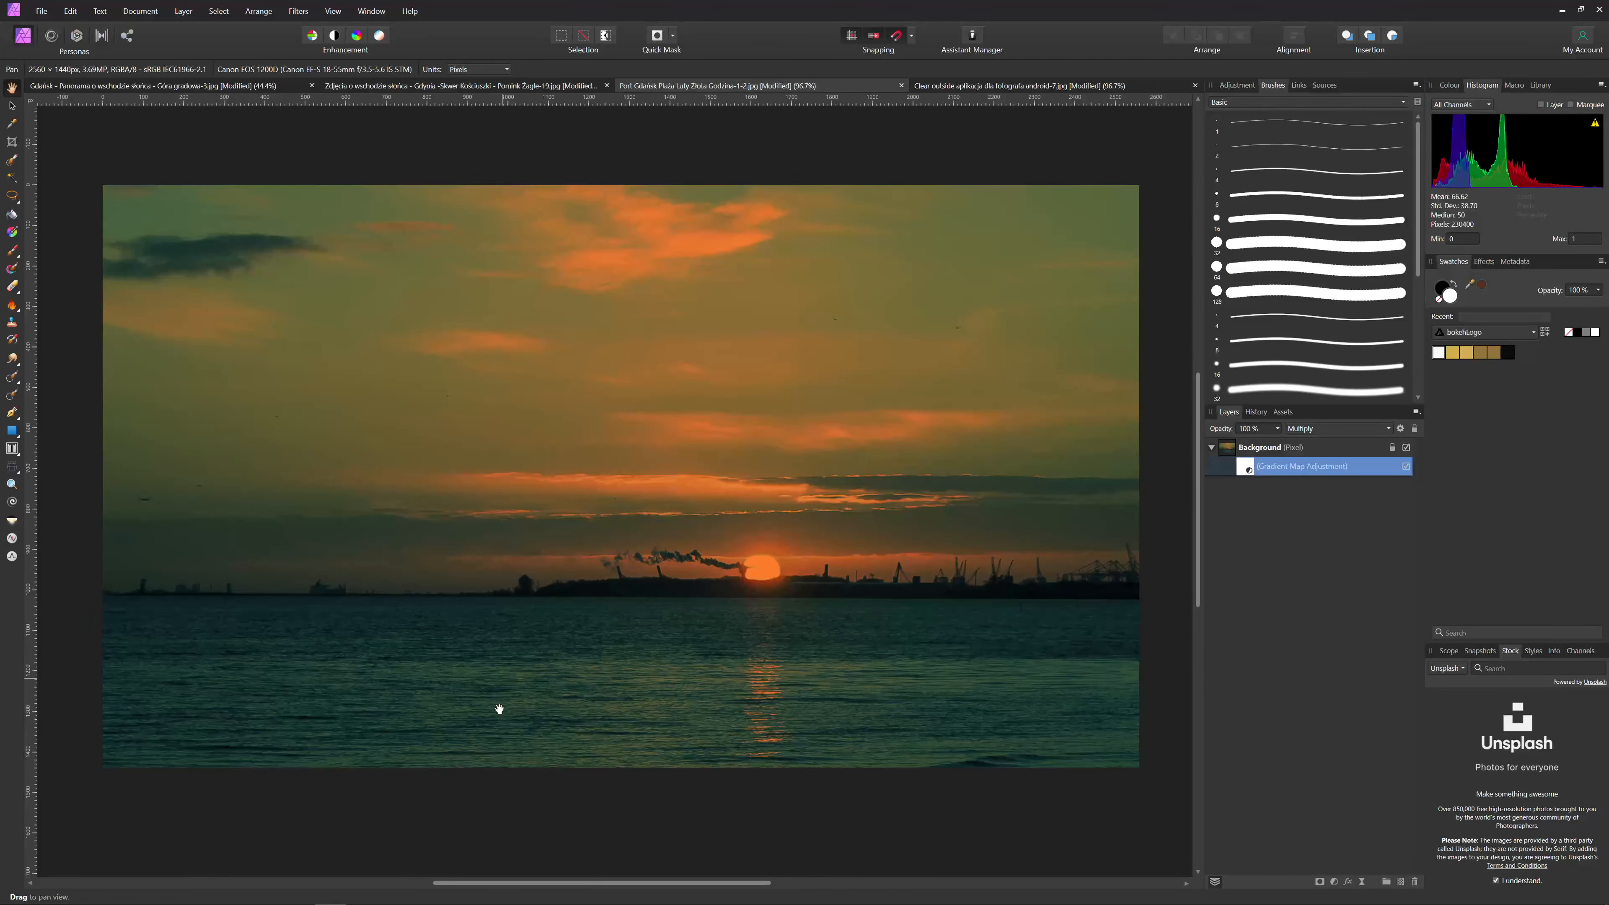
- Reopen the Gradient Map's settings and reduce the cyan stop's saturation to about 74 using HSL Sliders
left_click(1224, 455)
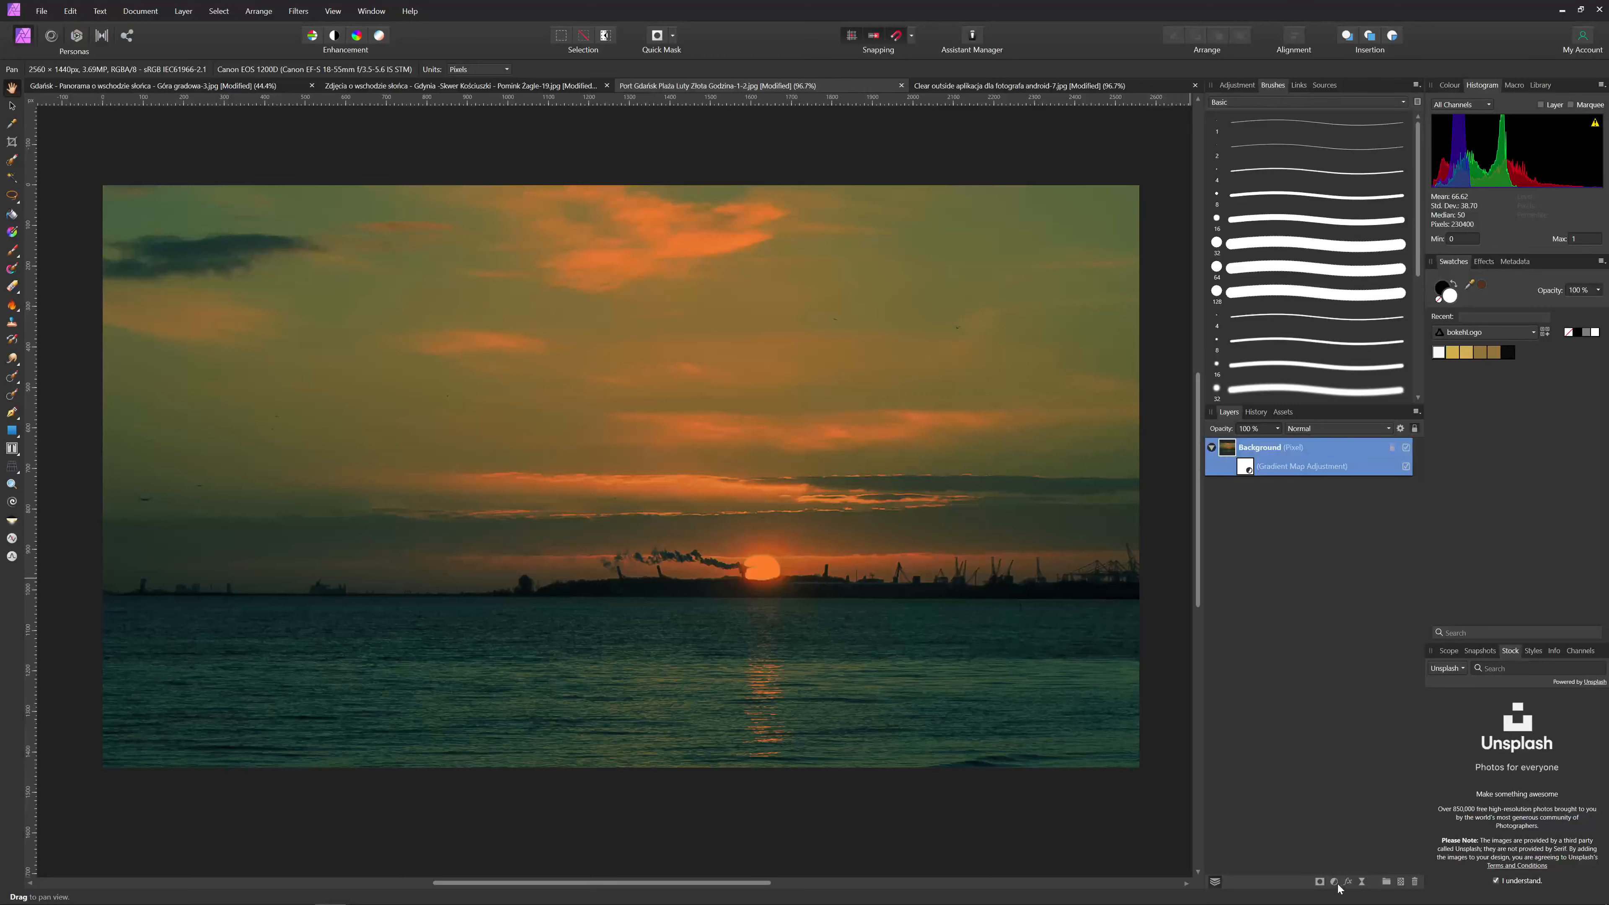
double_click(1245, 472)
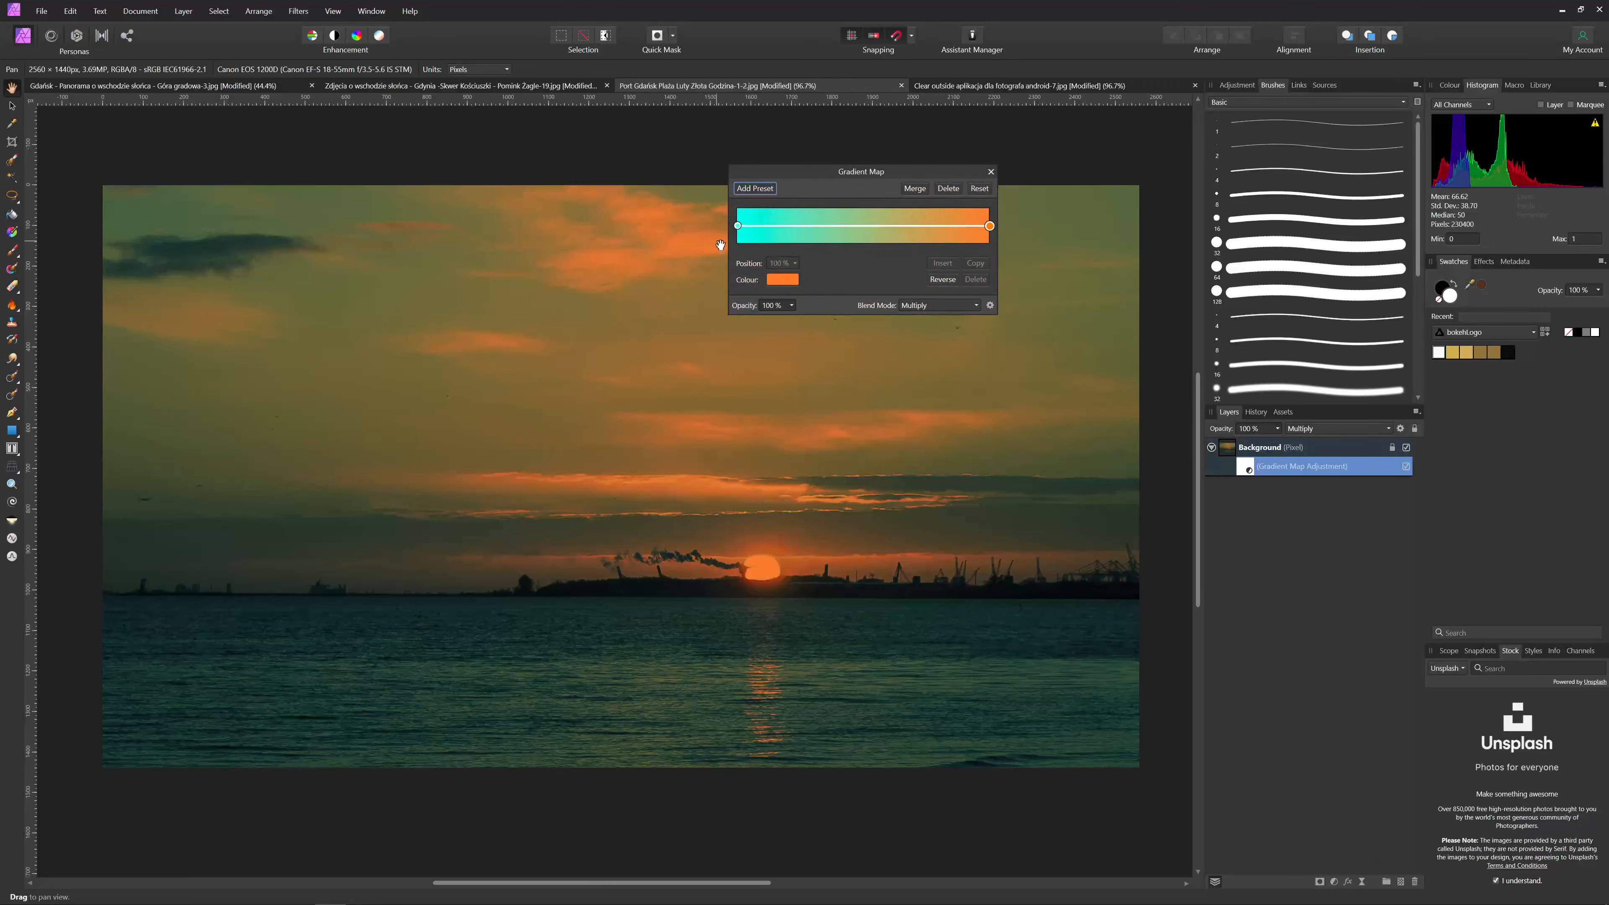
left_click(739, 226)
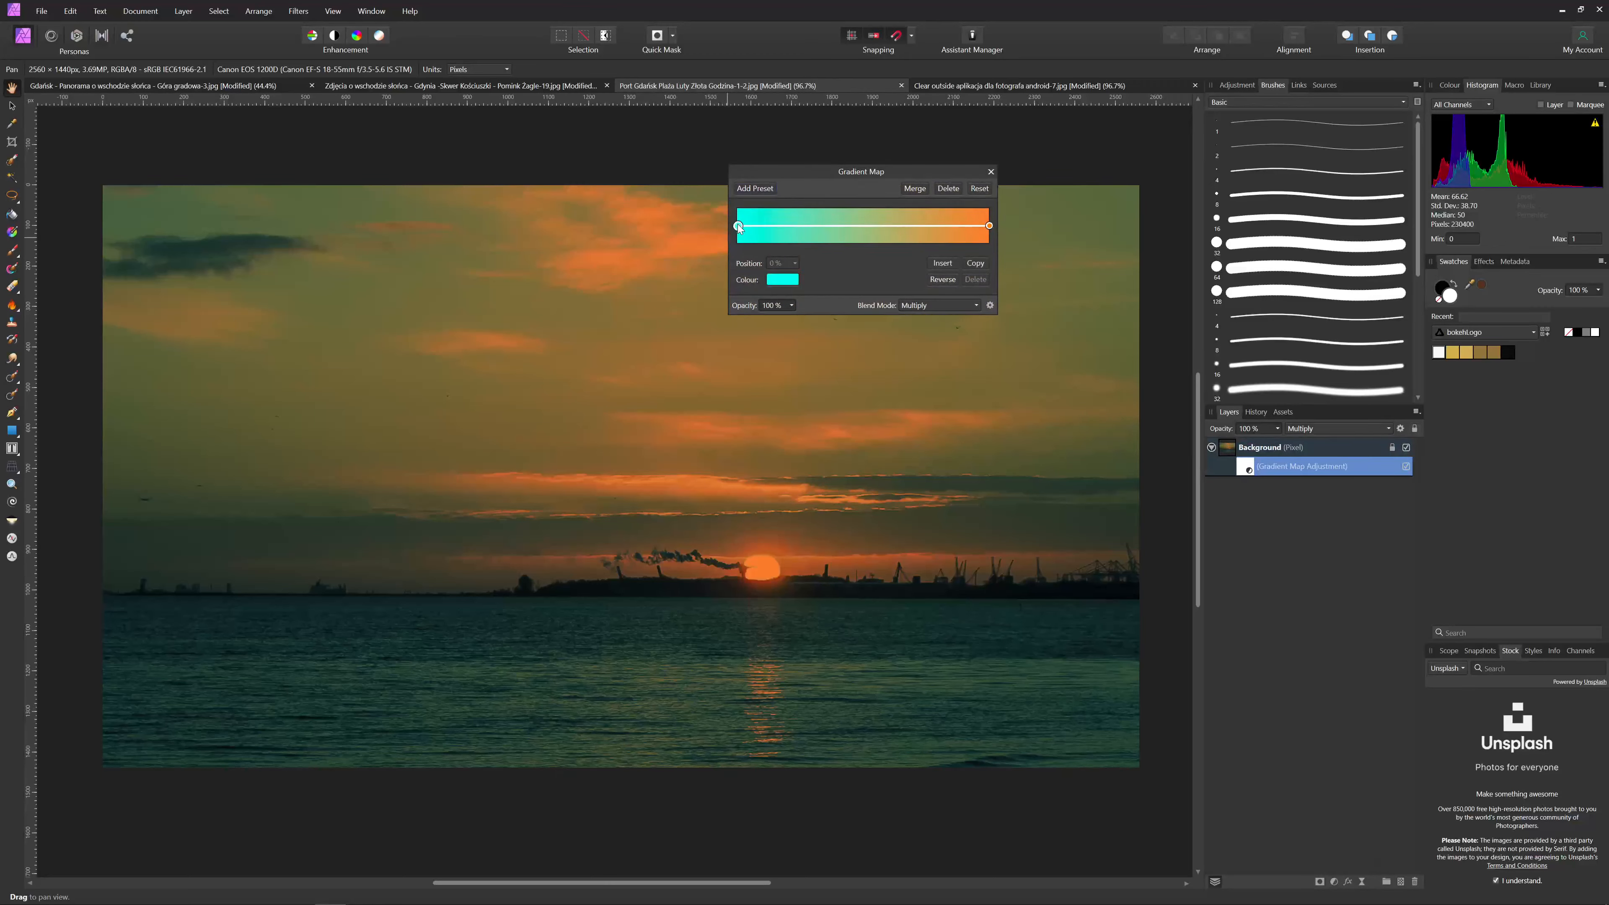
left_click(779, 281)
left_click(731, 303)
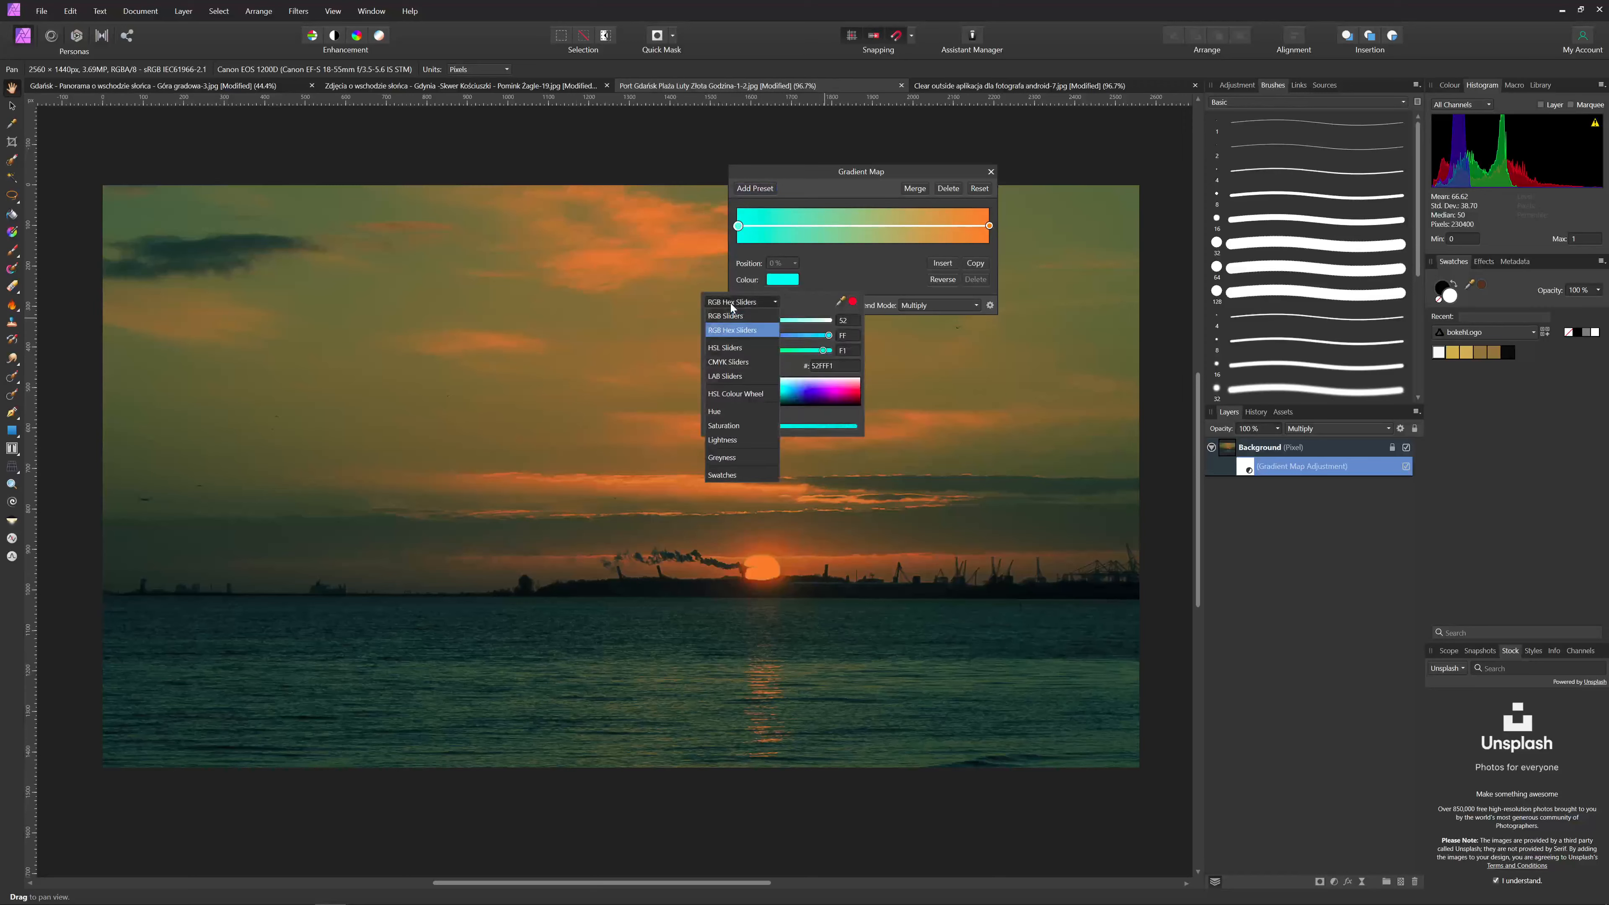
left_click(728, 347)
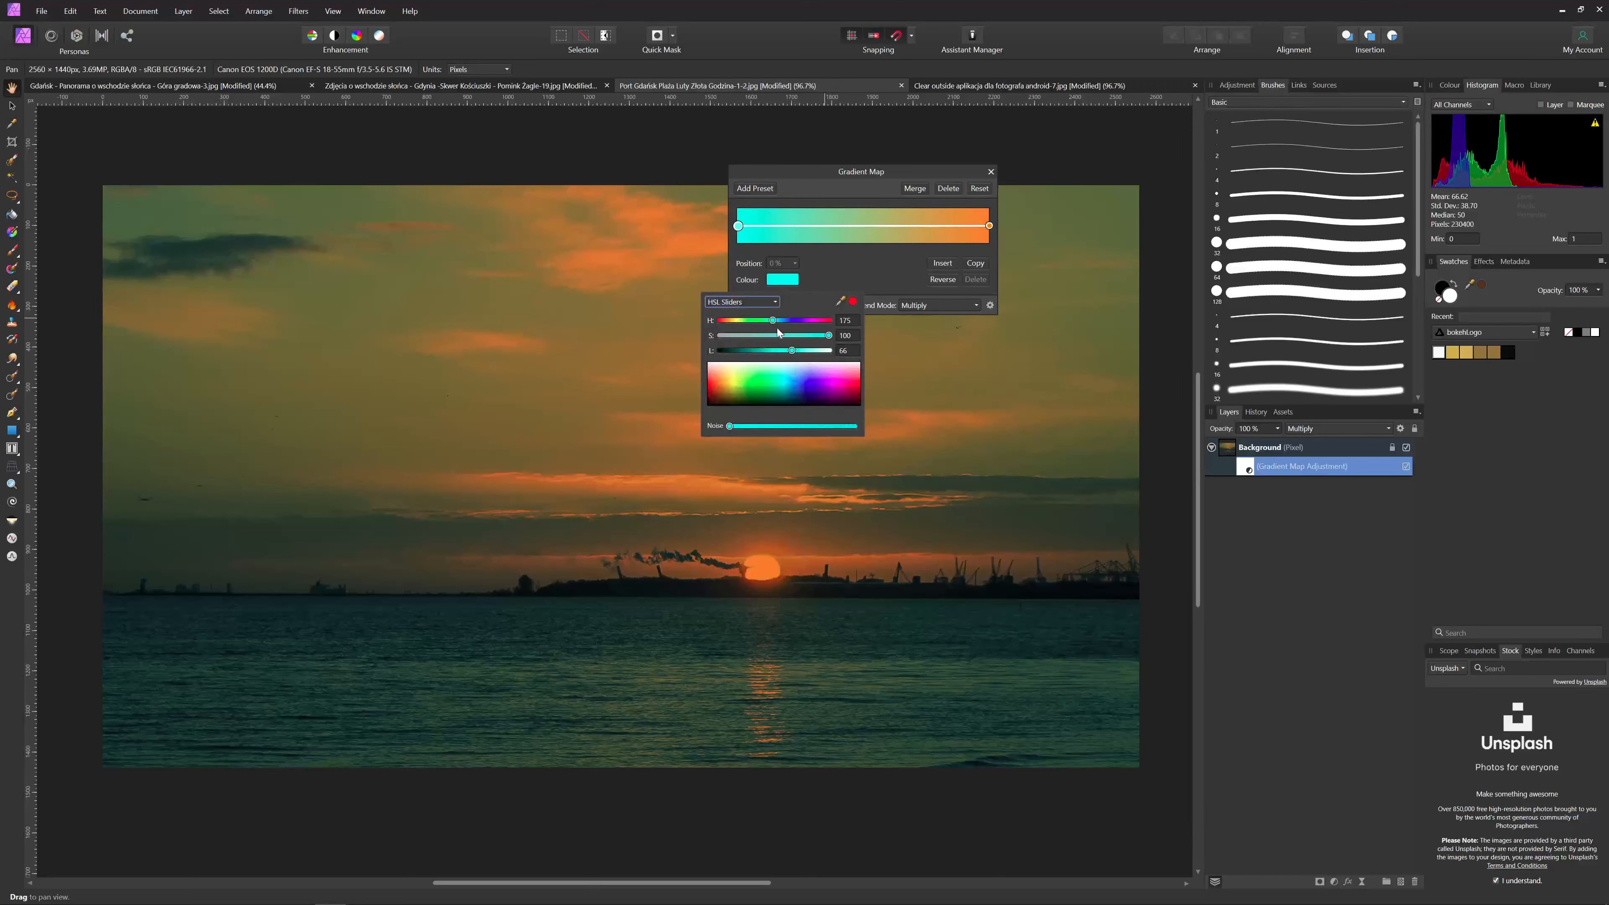
mouse_move(827, 338)
left_mouse_down()
mouse_move(782, 336)
mouse_move(810, 338)
left_mouse_up()
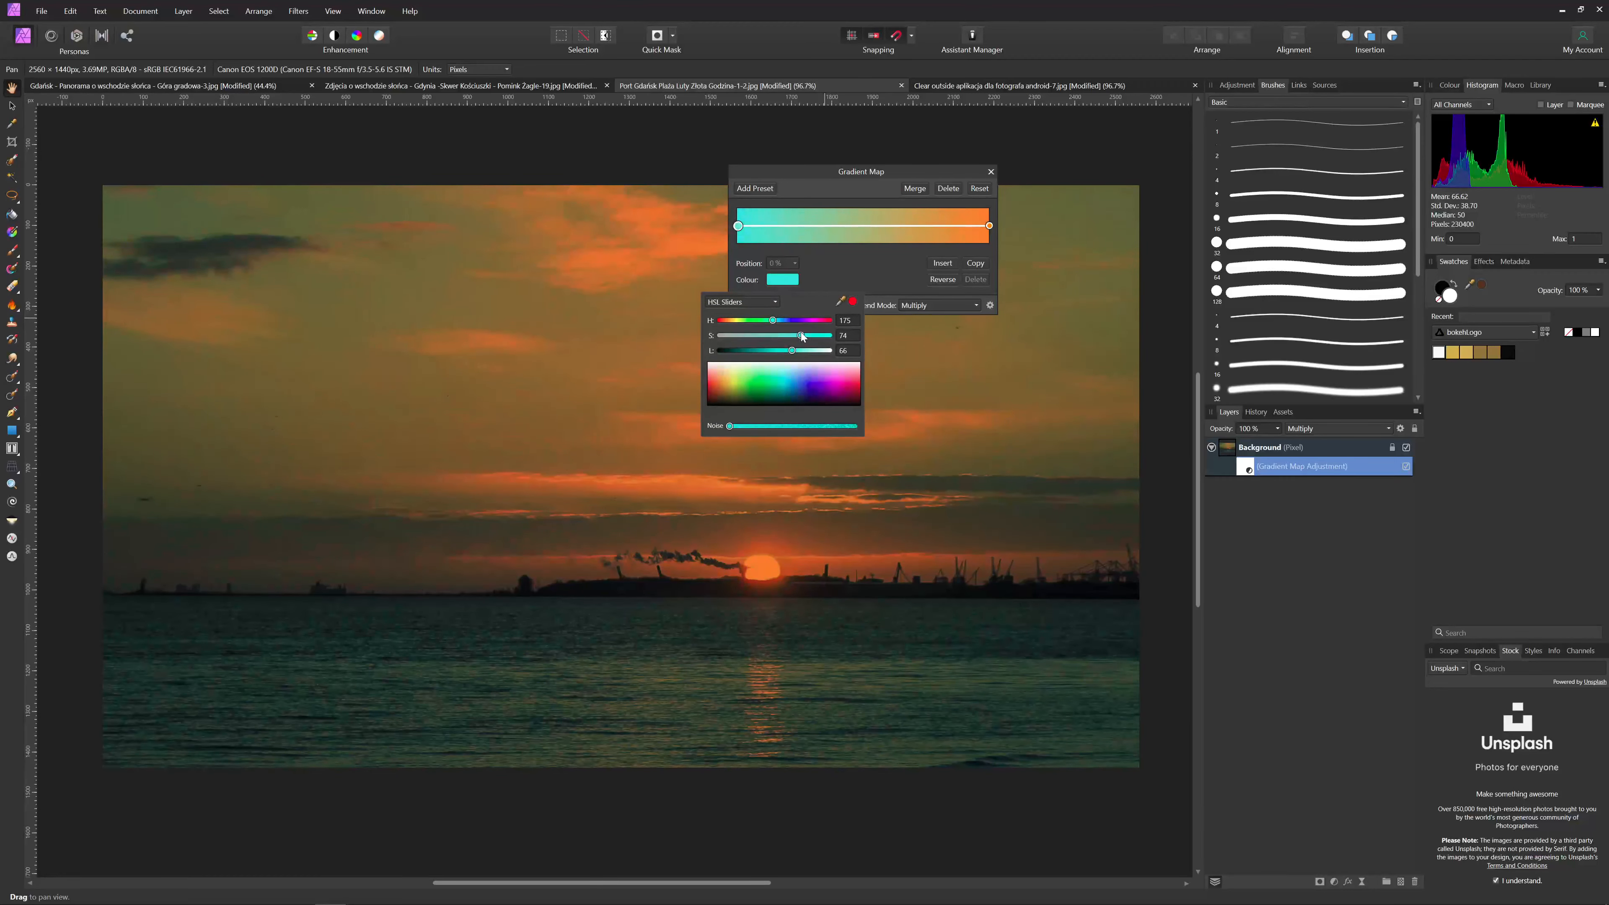
- Using RGB Hex Sliders, lower the cyan stop's blue value to about A5 and close the Gradient Map settings
left_click(741, 302)
left_click(731, 331)
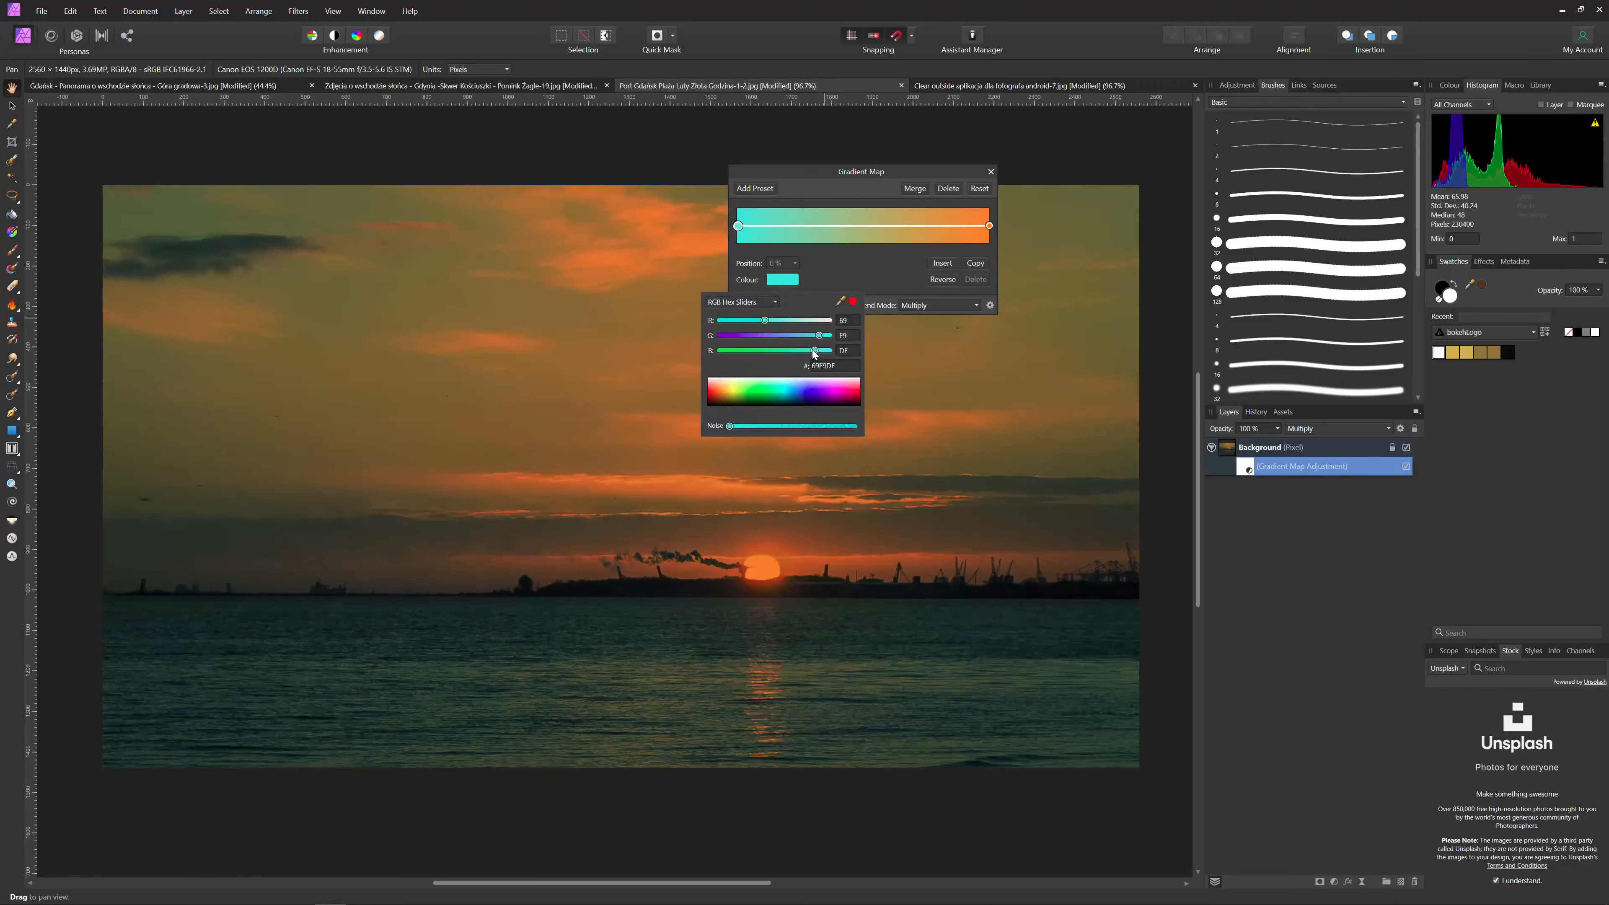
mouse_move(806, 349)
left_mouse_down()
mouse_move(657, 349)
mouse_move(886, 360)
mouse_move(791, 351)
left_mouse_up()
left_click(789, 351)
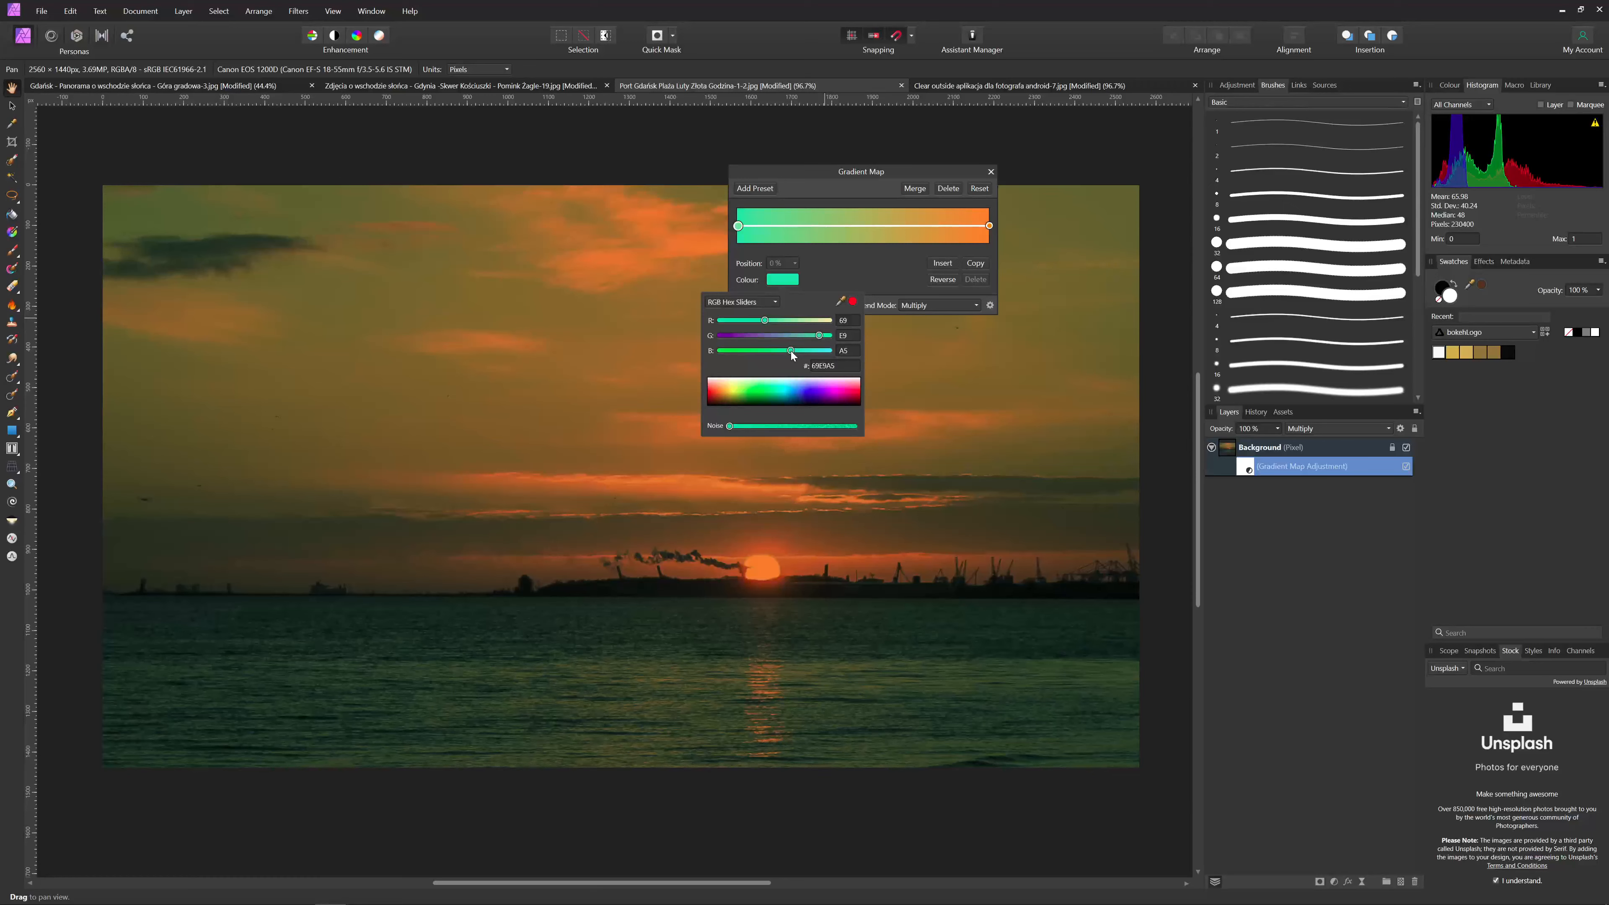
left_click(1034, 511)
left_click(990, 170)
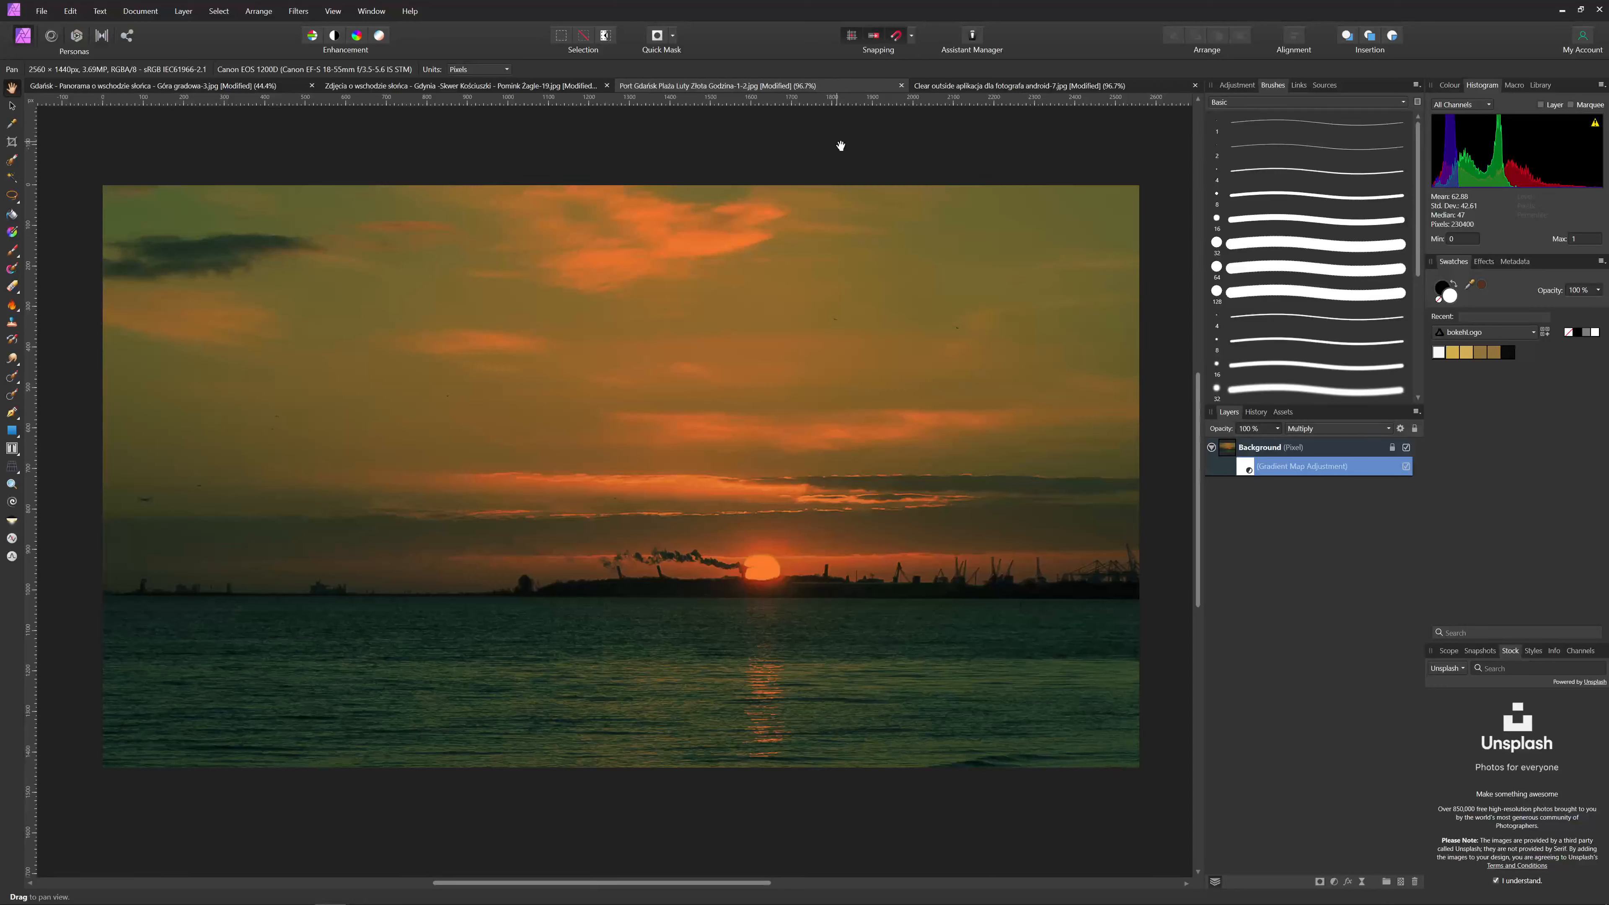
- In the Gdynia Skwer Kościuszki sunrise document, add a Gradient Map adjustment and delete its middle green stop
left_click(512, 86)
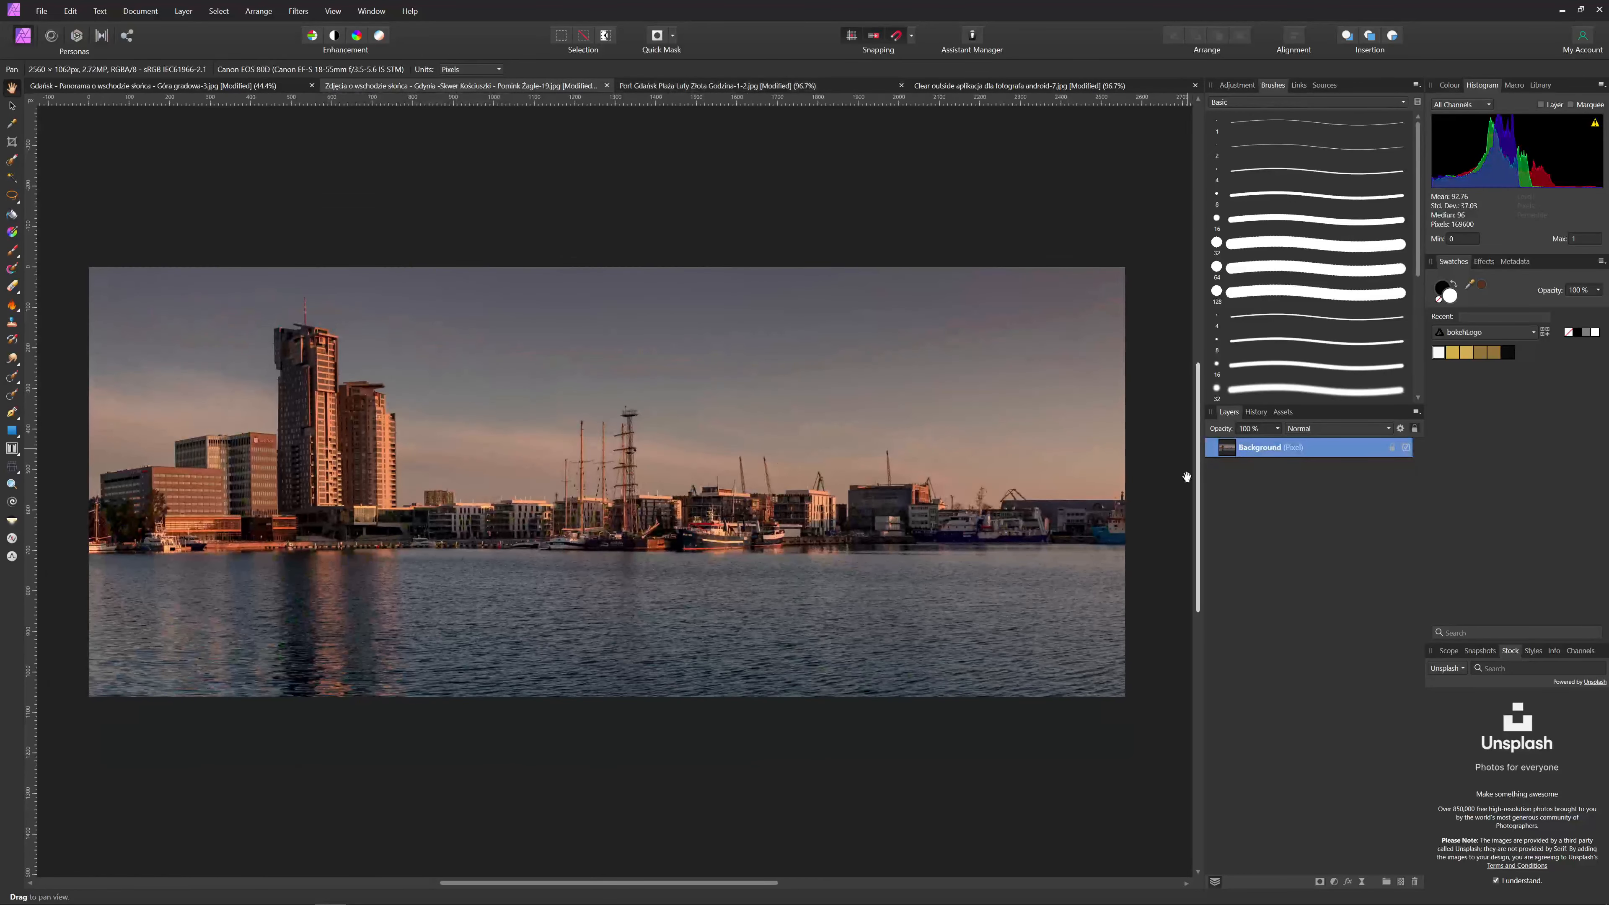
left_click(1335, 884)
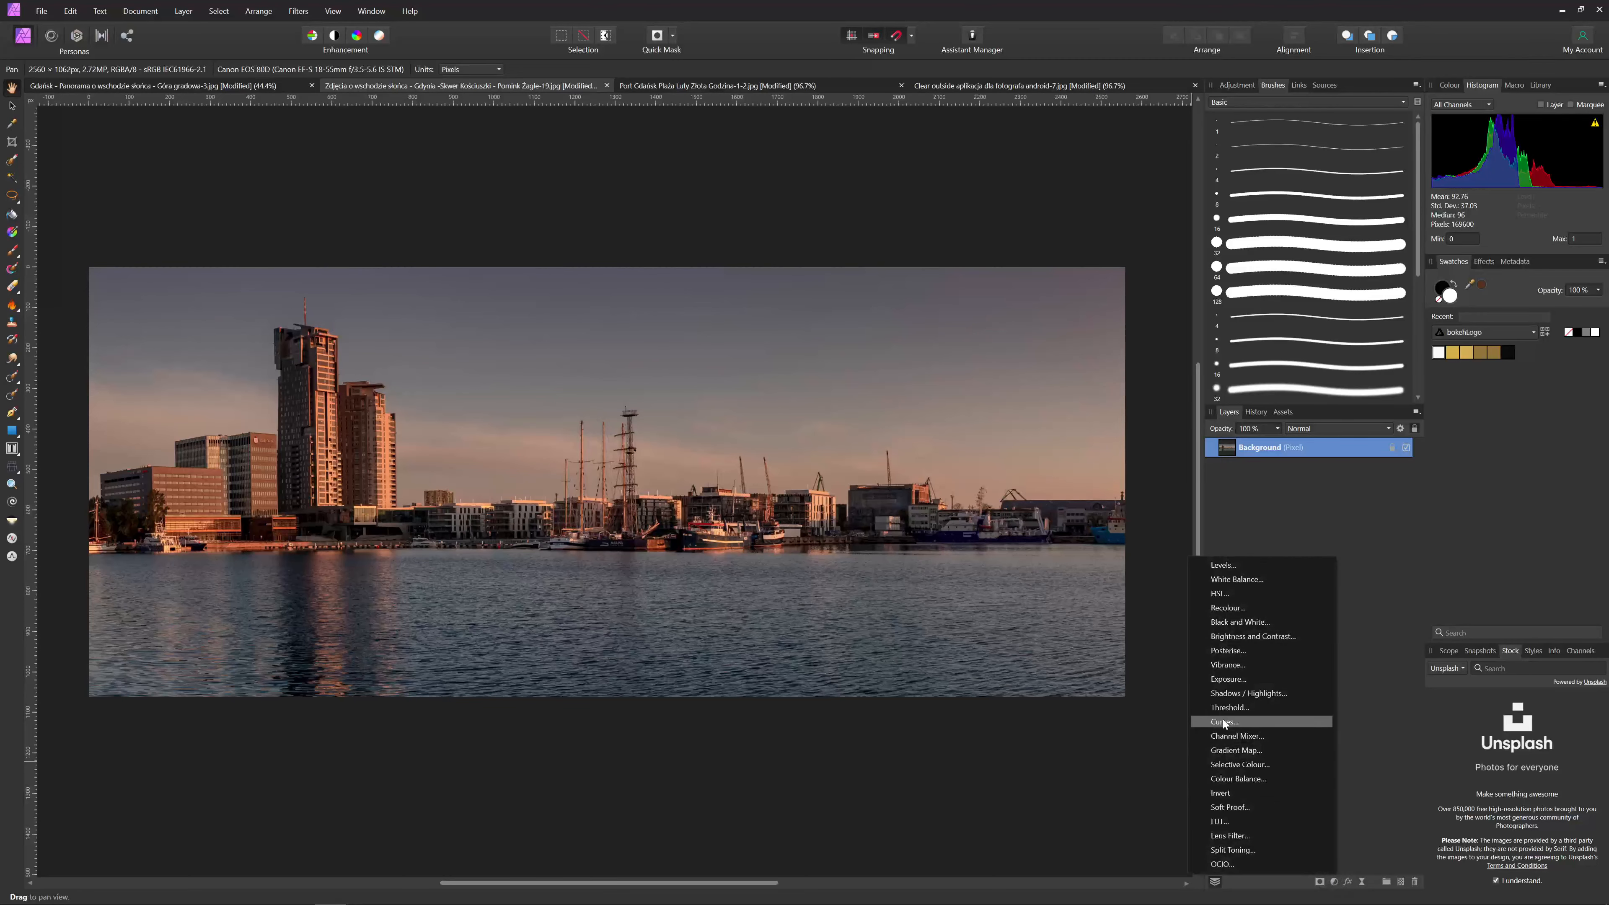
left_click(1265, 751)
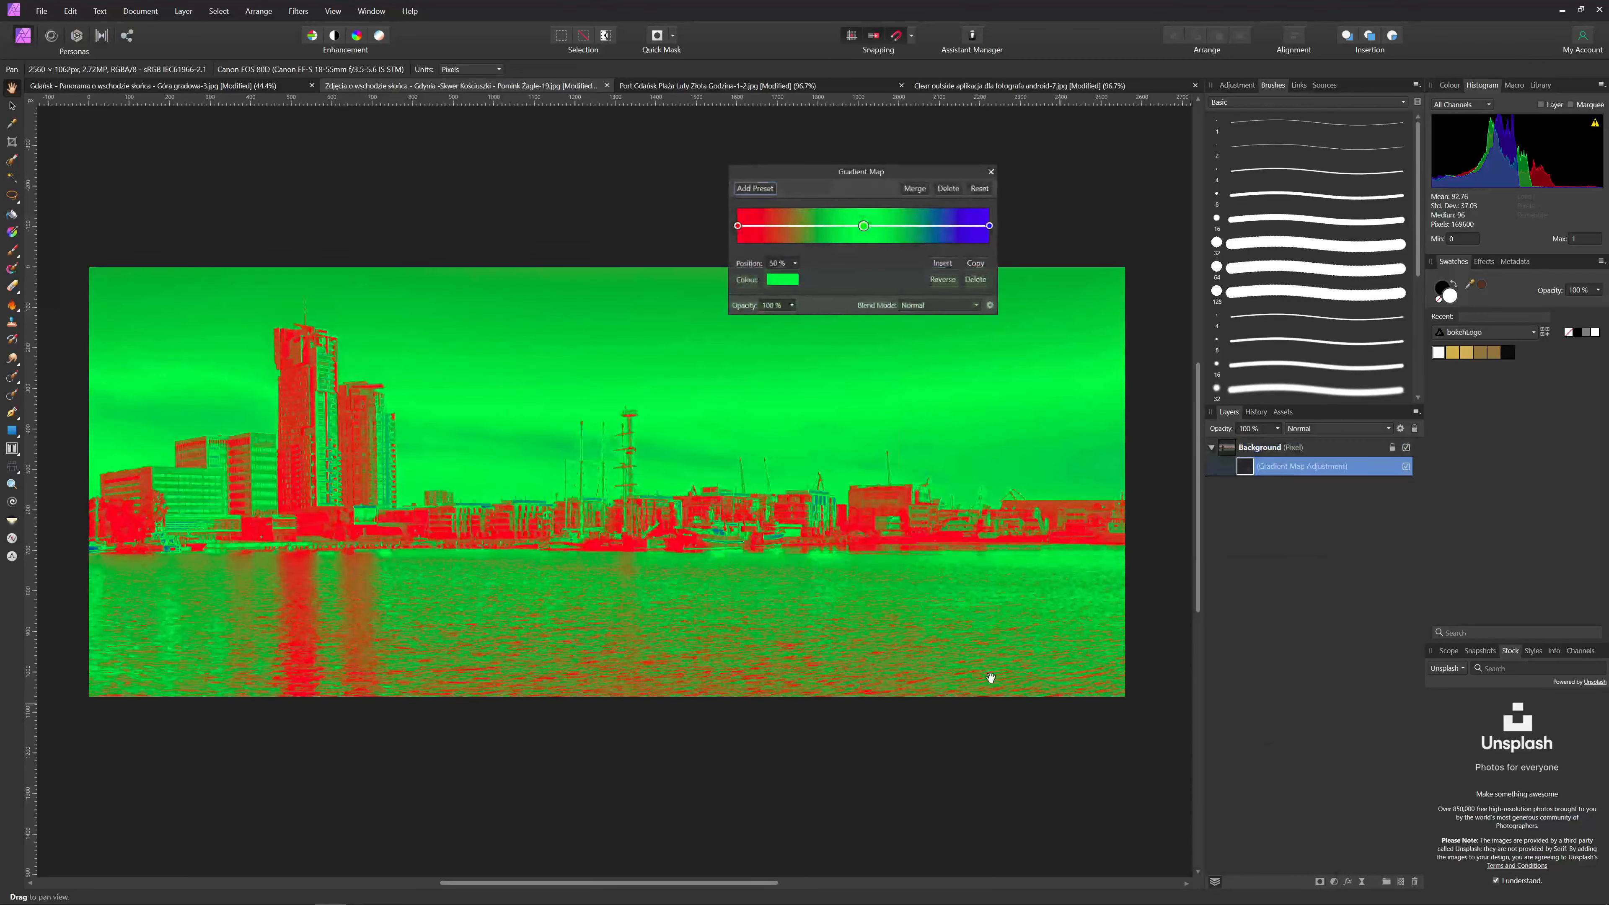
left_click_drag(871, 166, 872, 105)
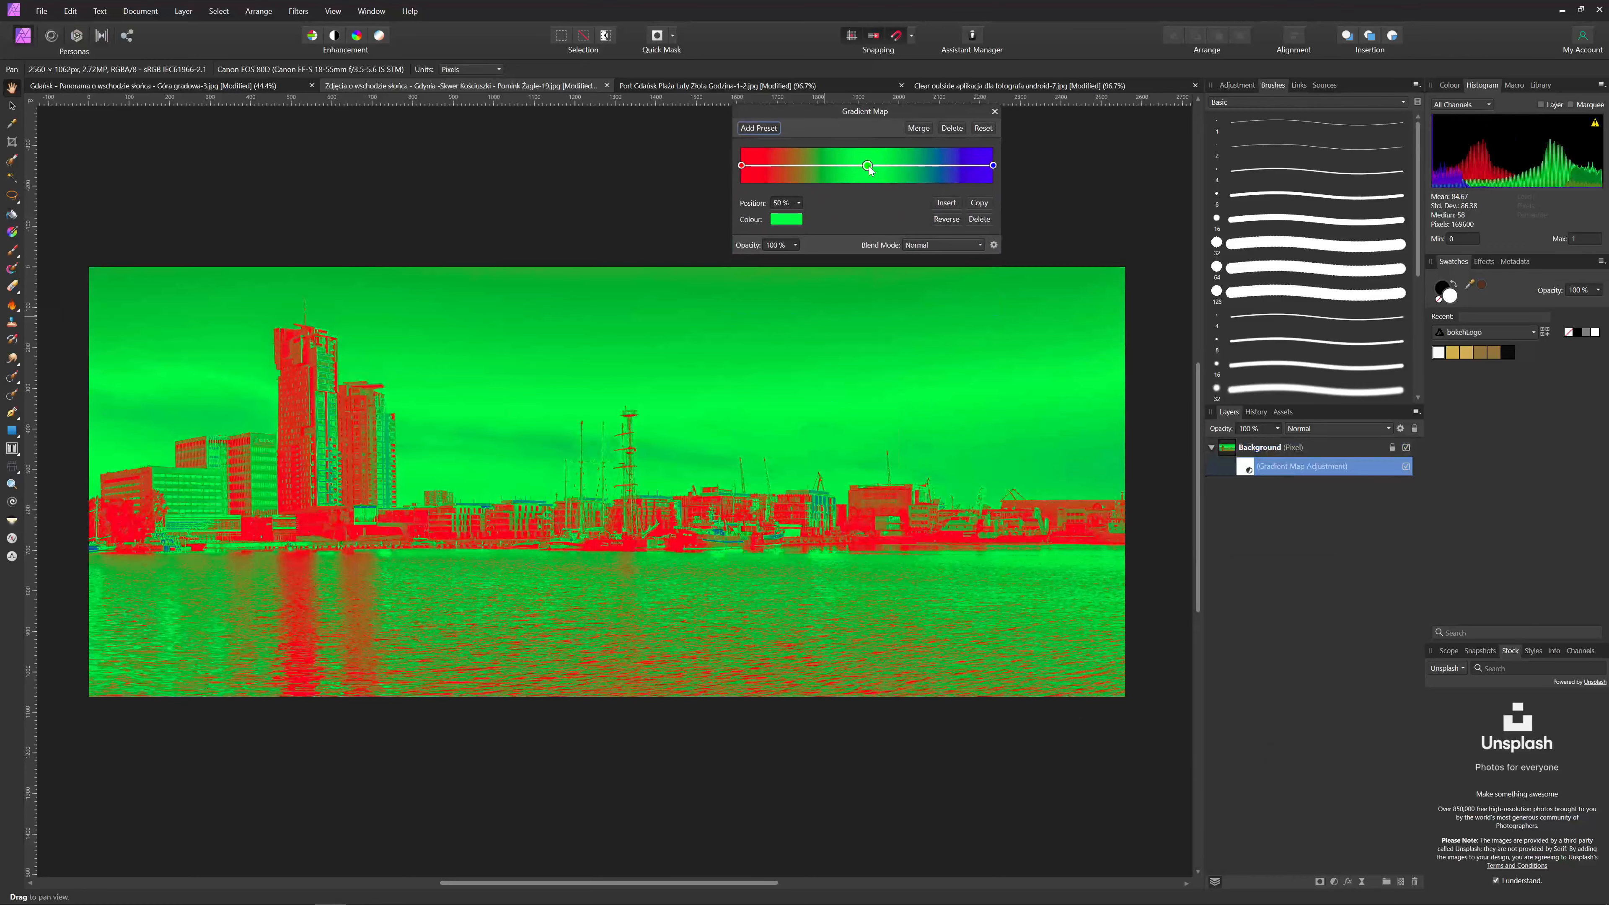
left_click(979, 218)
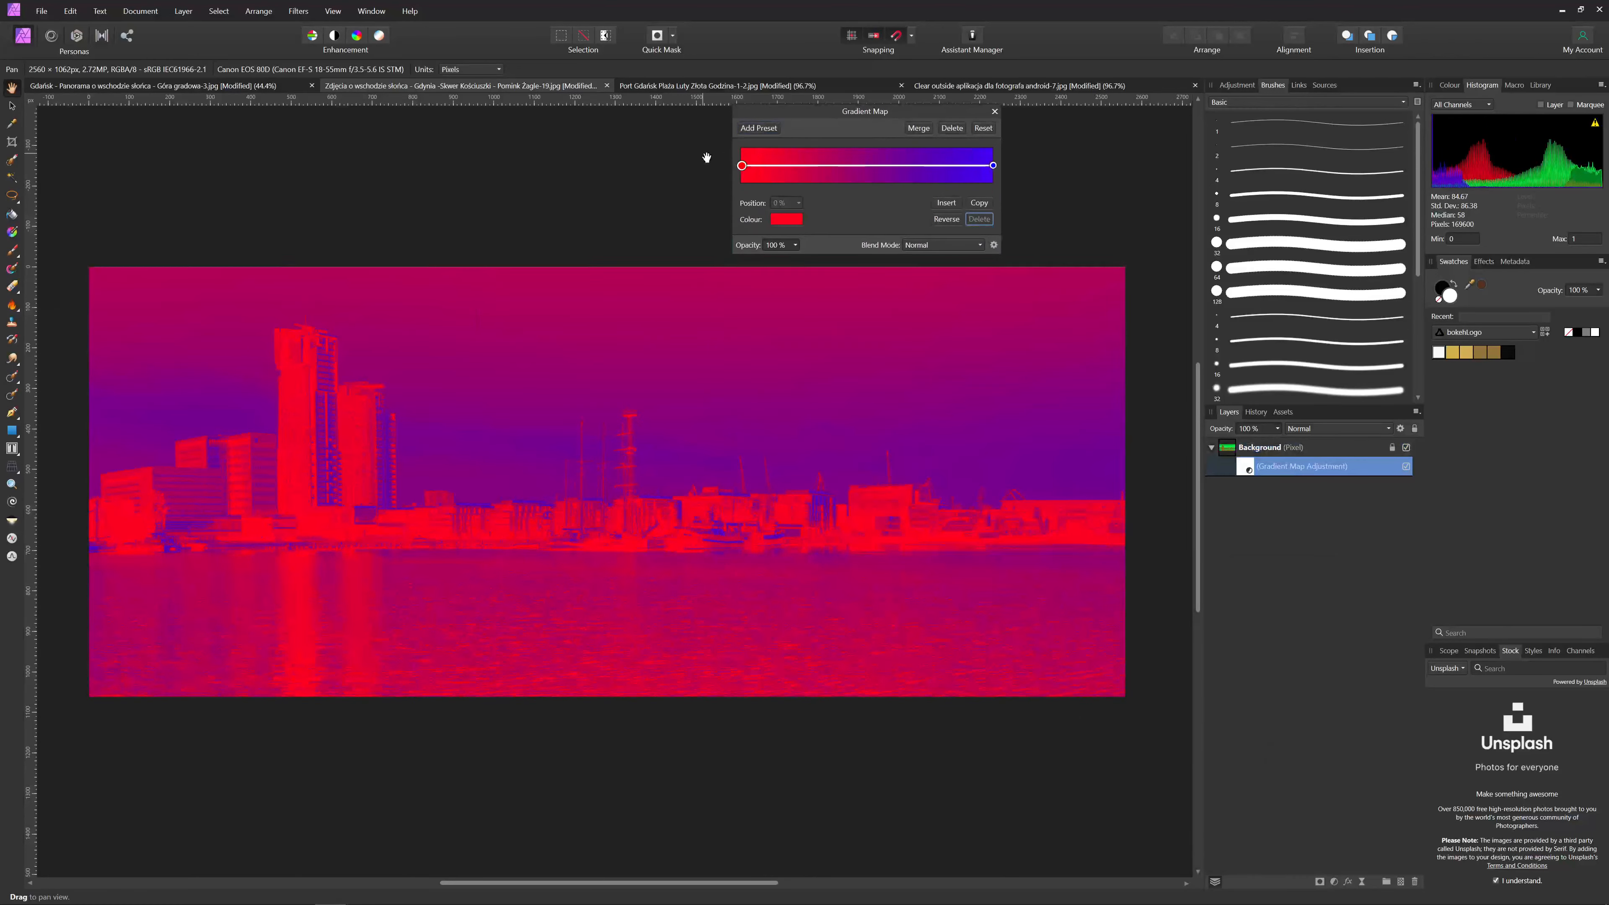
- Colour the Gradient Map's 0% stop teal (26FFD4) and its 100% stop dark orange (CA5D00), with blend mode Multiply
left_click(774, 221)
left_click(783, 331)
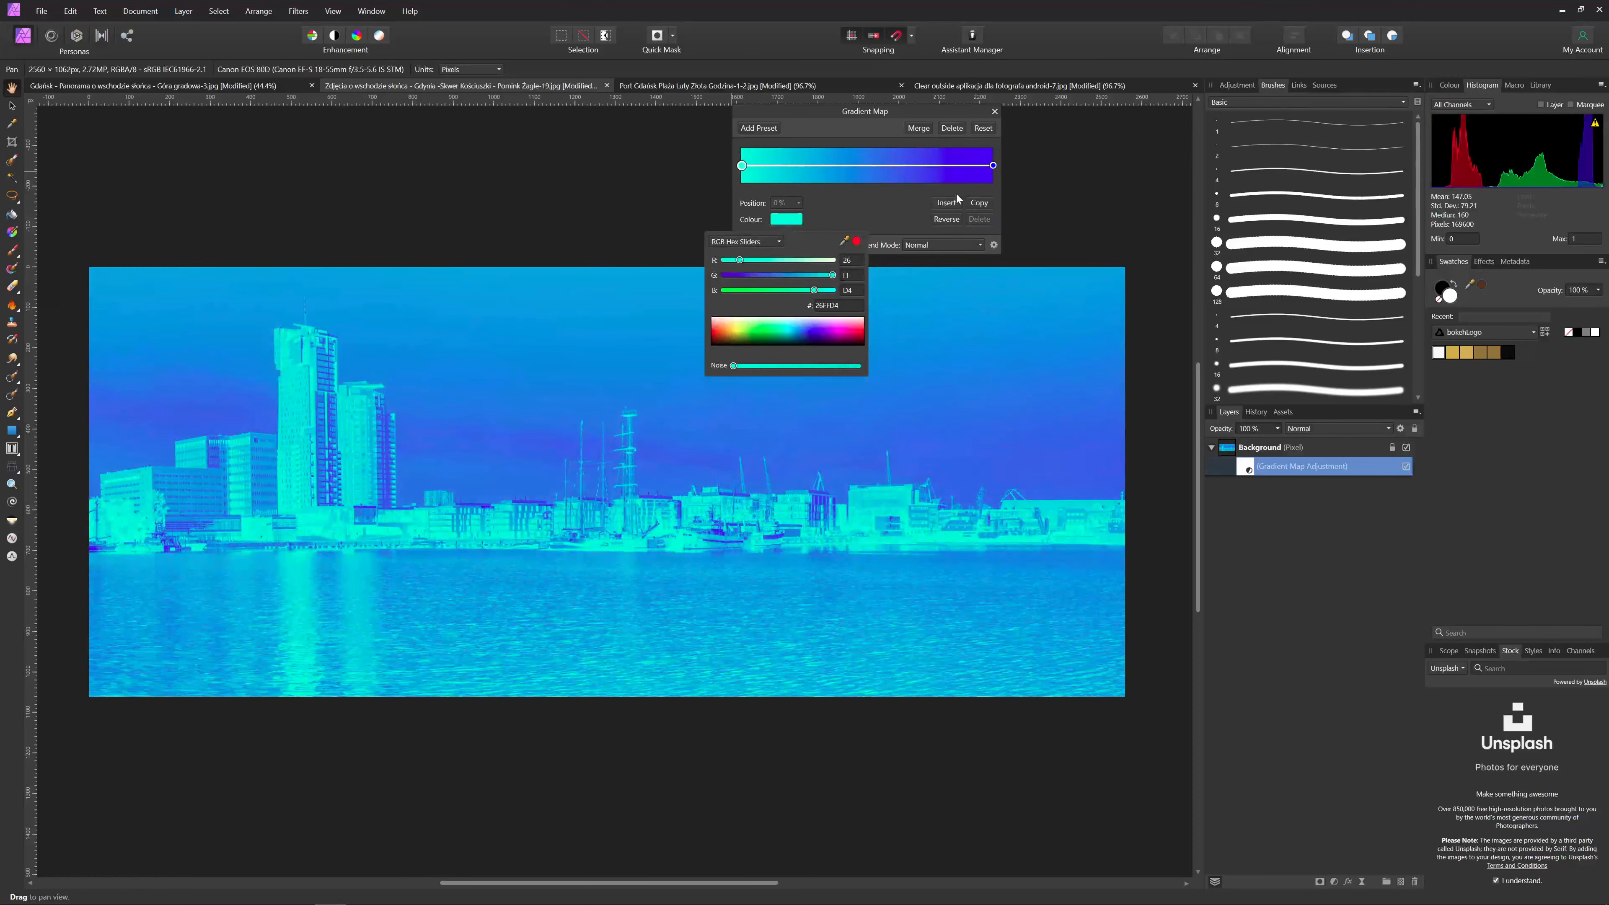
left_click(995, 166)
left_click(992, 165)
left_click(792, 227)
left_click(791, 226)
left_click(792, 226)
left_click_drag(733, 331, 725, 339)
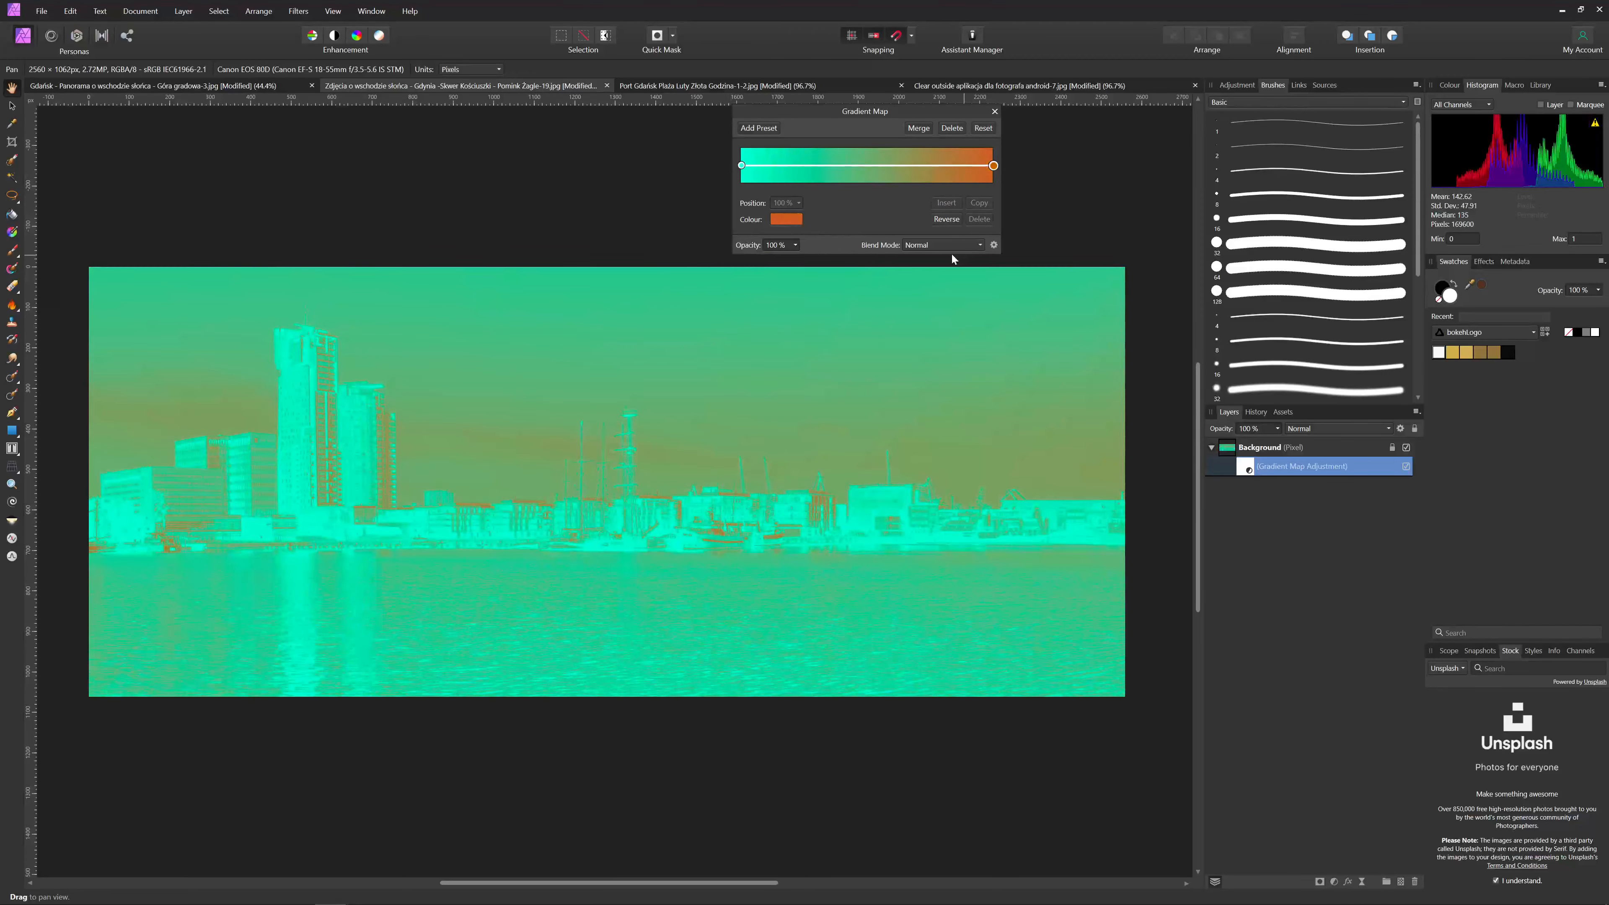
left_click(935, 246)
left_click(930, 291)
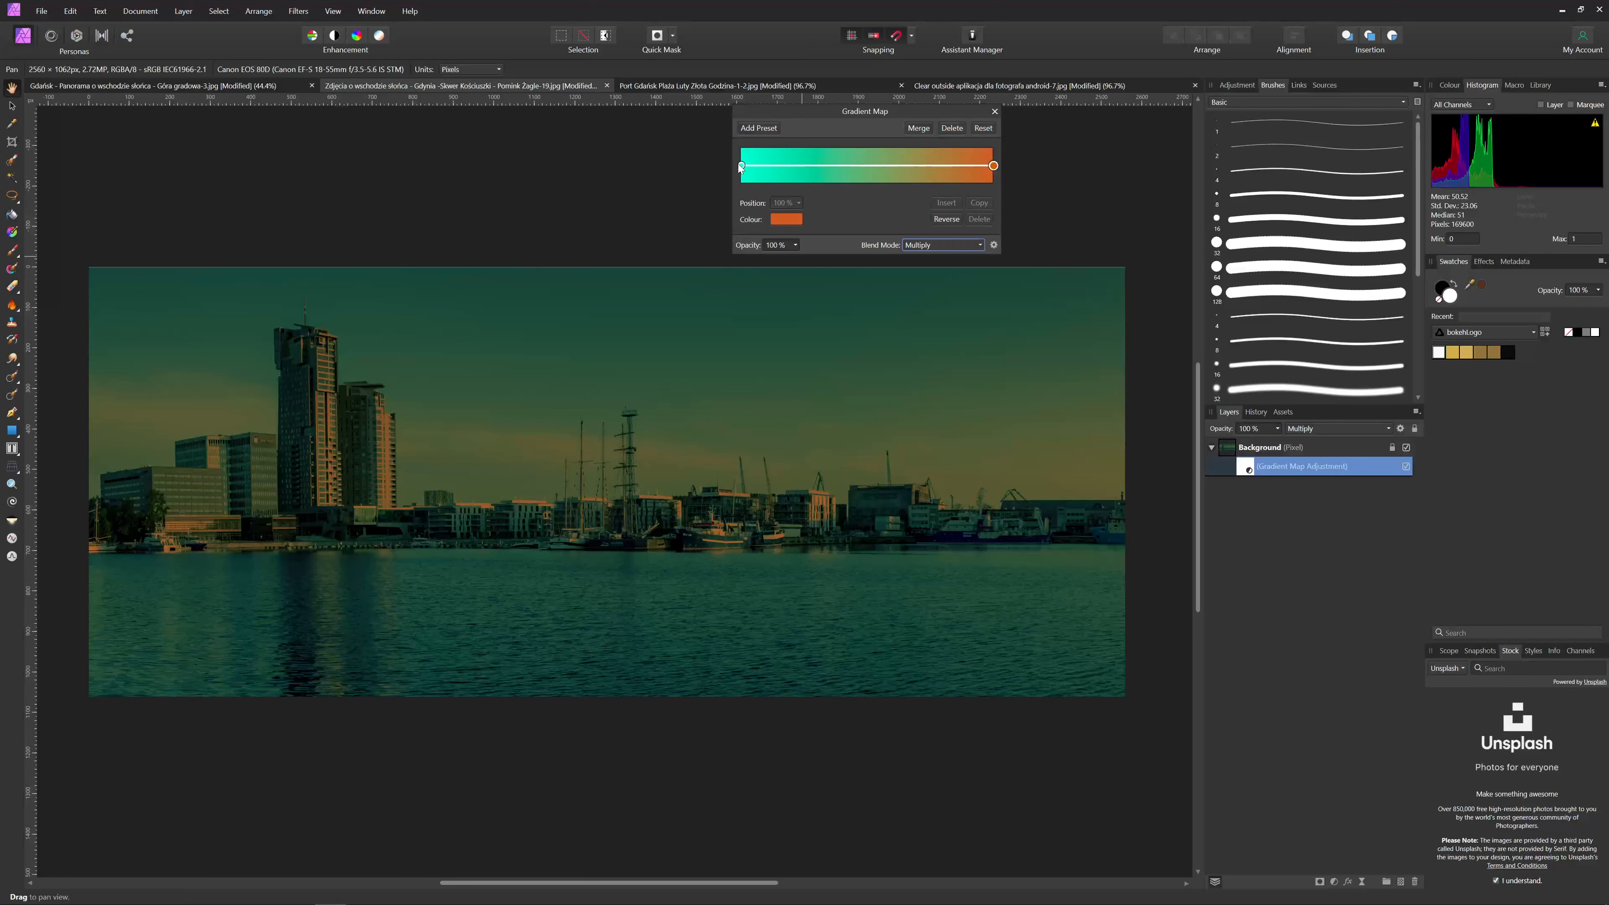
- Insert an additional Gradient Map stop, colour it bright orange and position it at 73%
left_click(775, 168)
left_click_drag(775, 168, 928, 165)
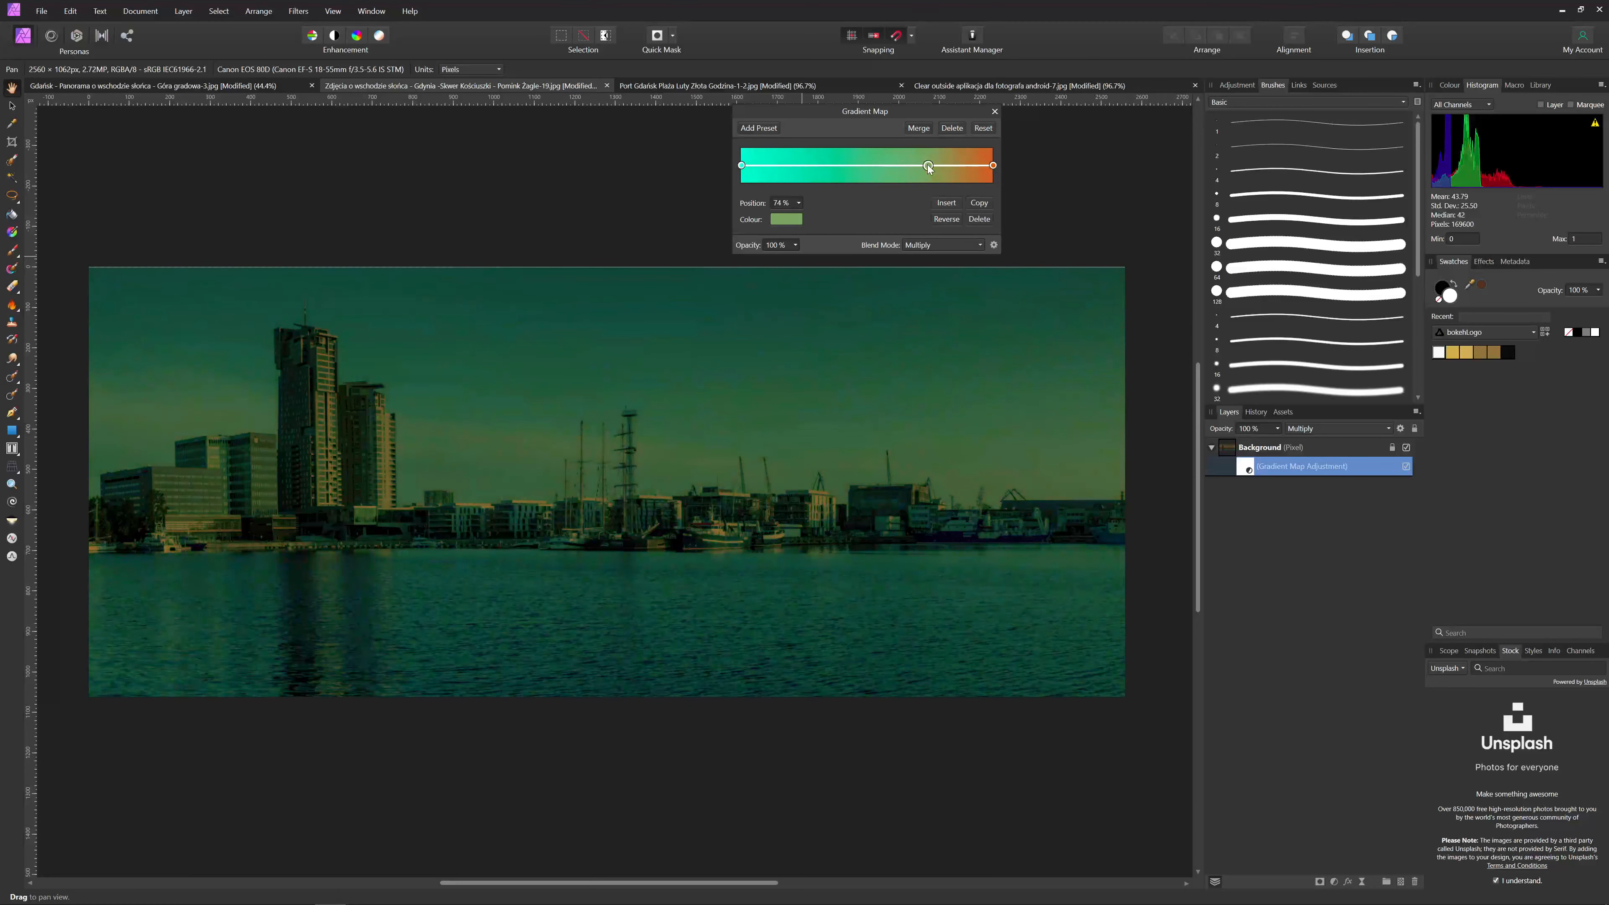
left_click(791, 219)
left_click(726, 332)
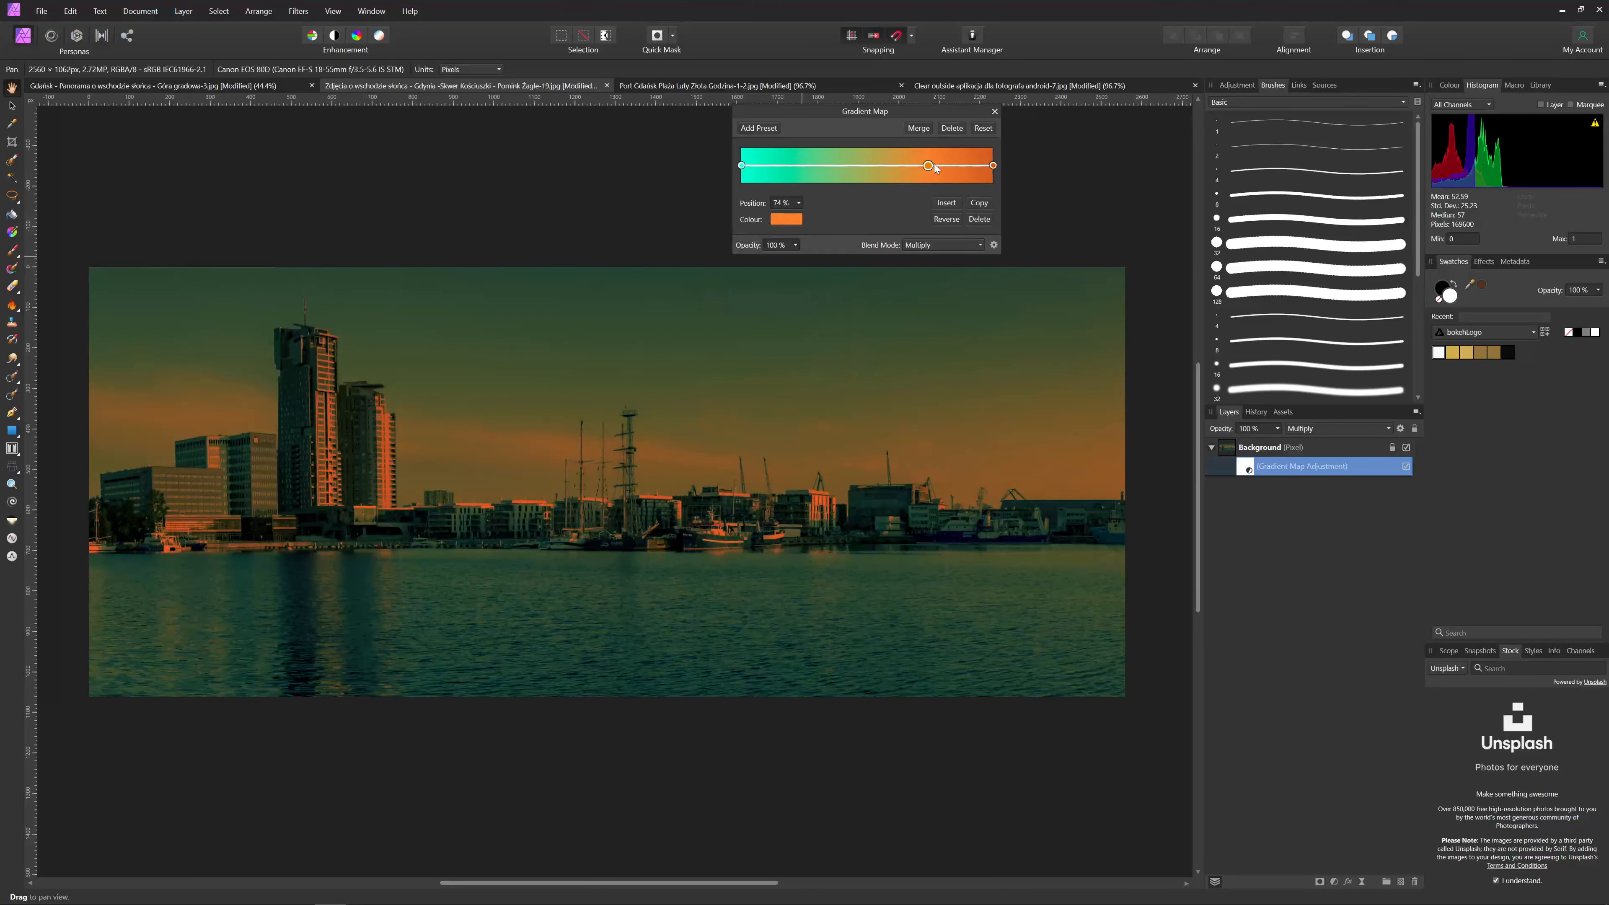
left_click_drag(928, 165, 990, 168)
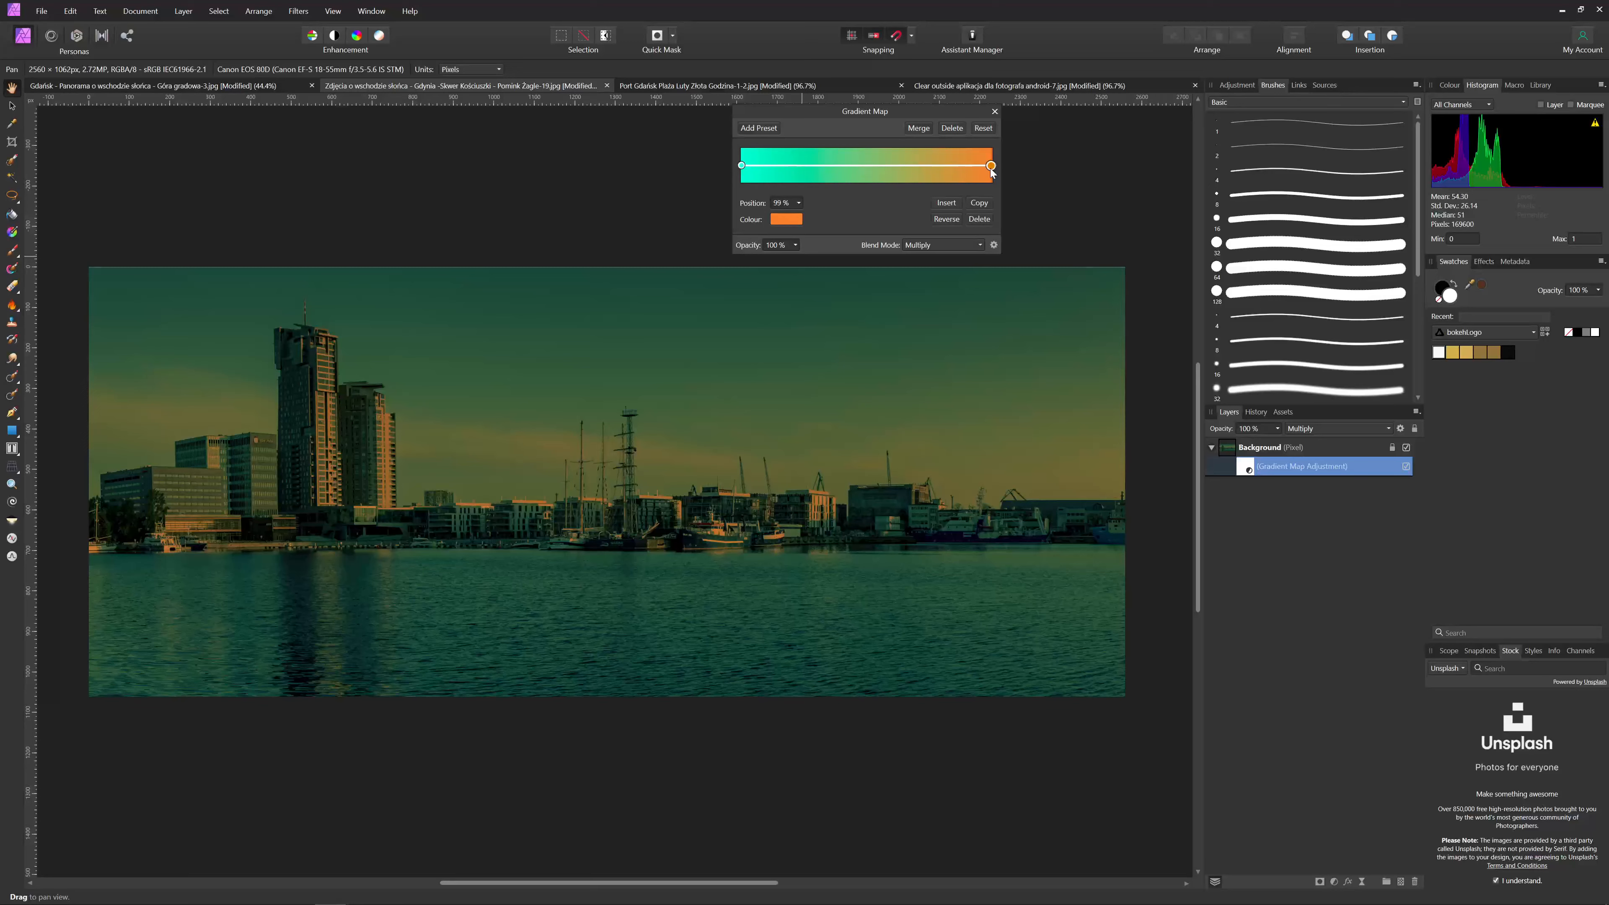
left_click_drag(990, 169, 926, 168)
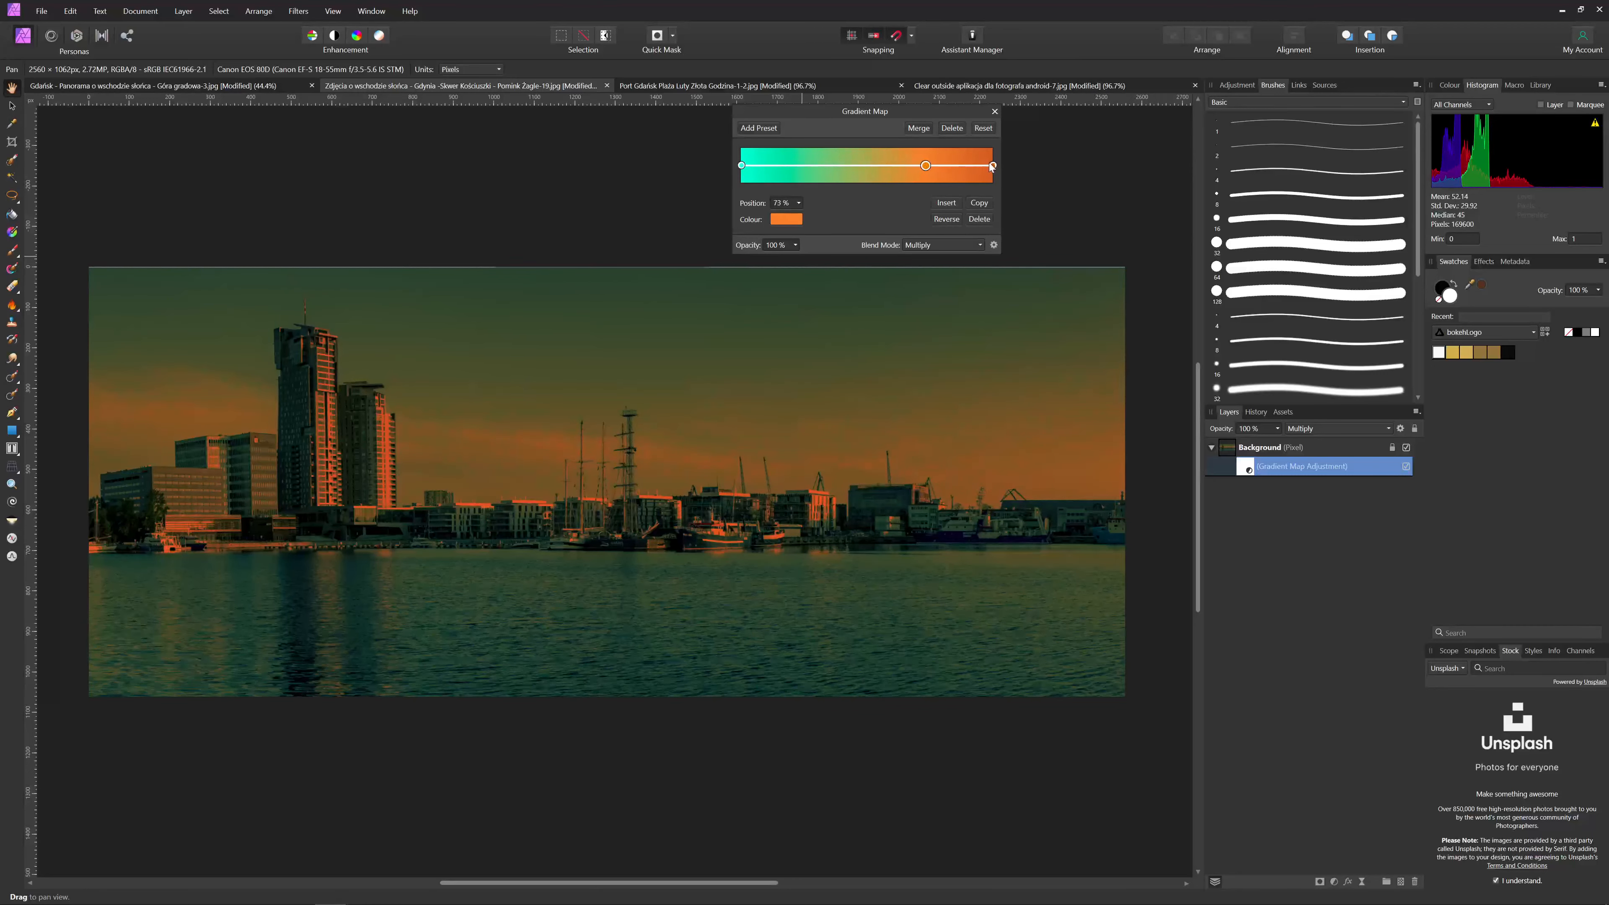
- Raise the 100% stop's lightness to 100 using HSL Sliders, and move the middle orange stop to 66%
left_click(992, 166)
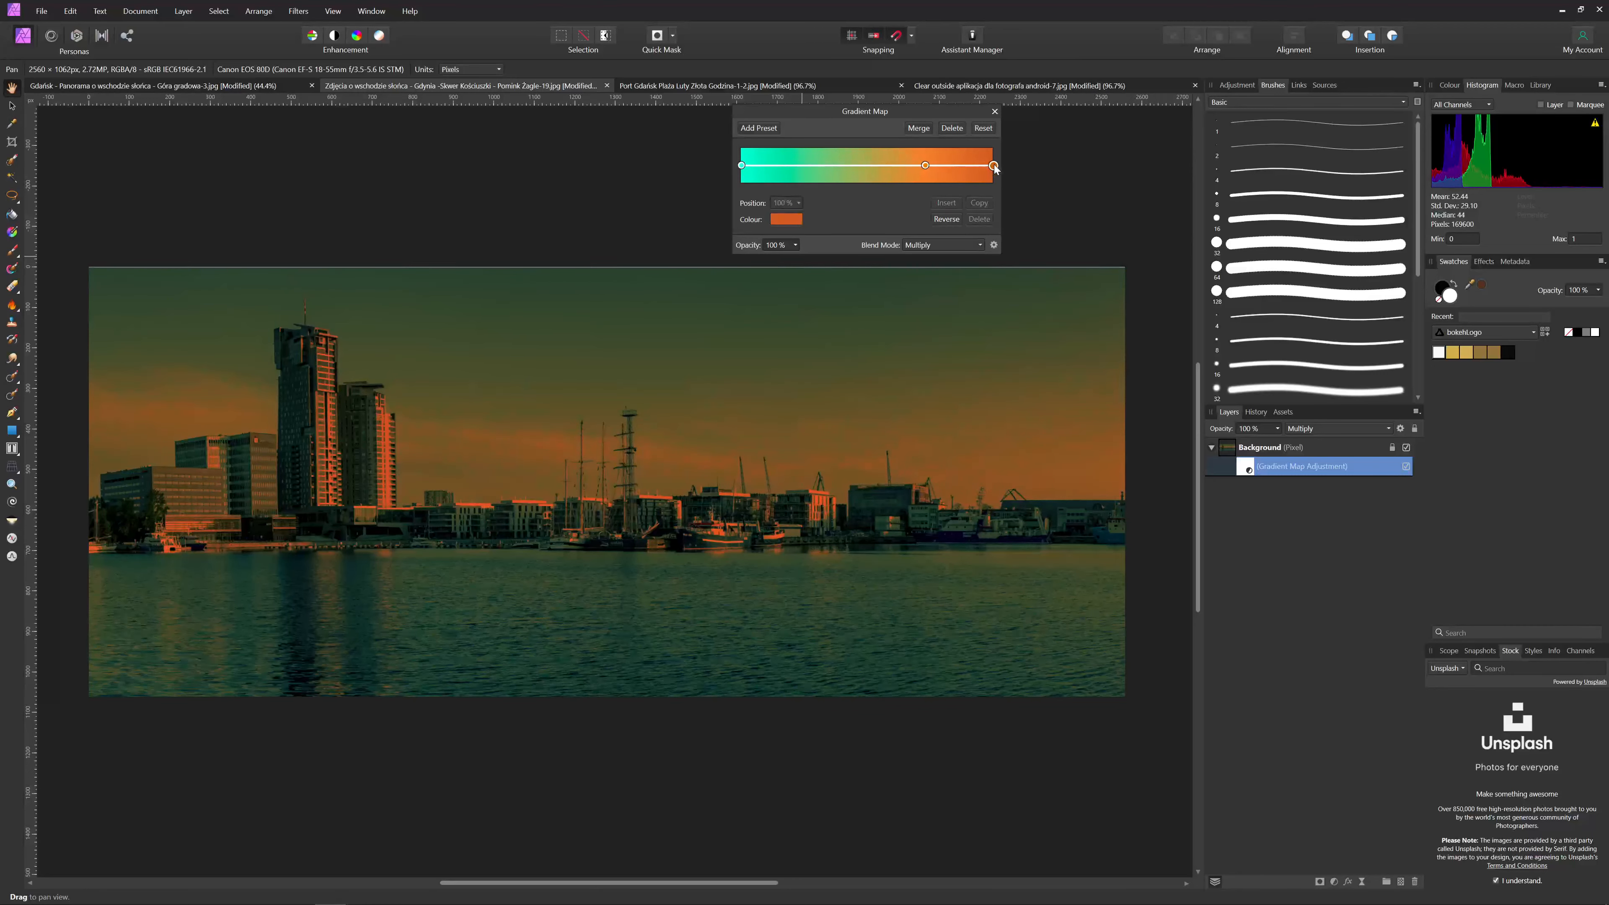
left_click(788, 219)
left_click(746, 245)
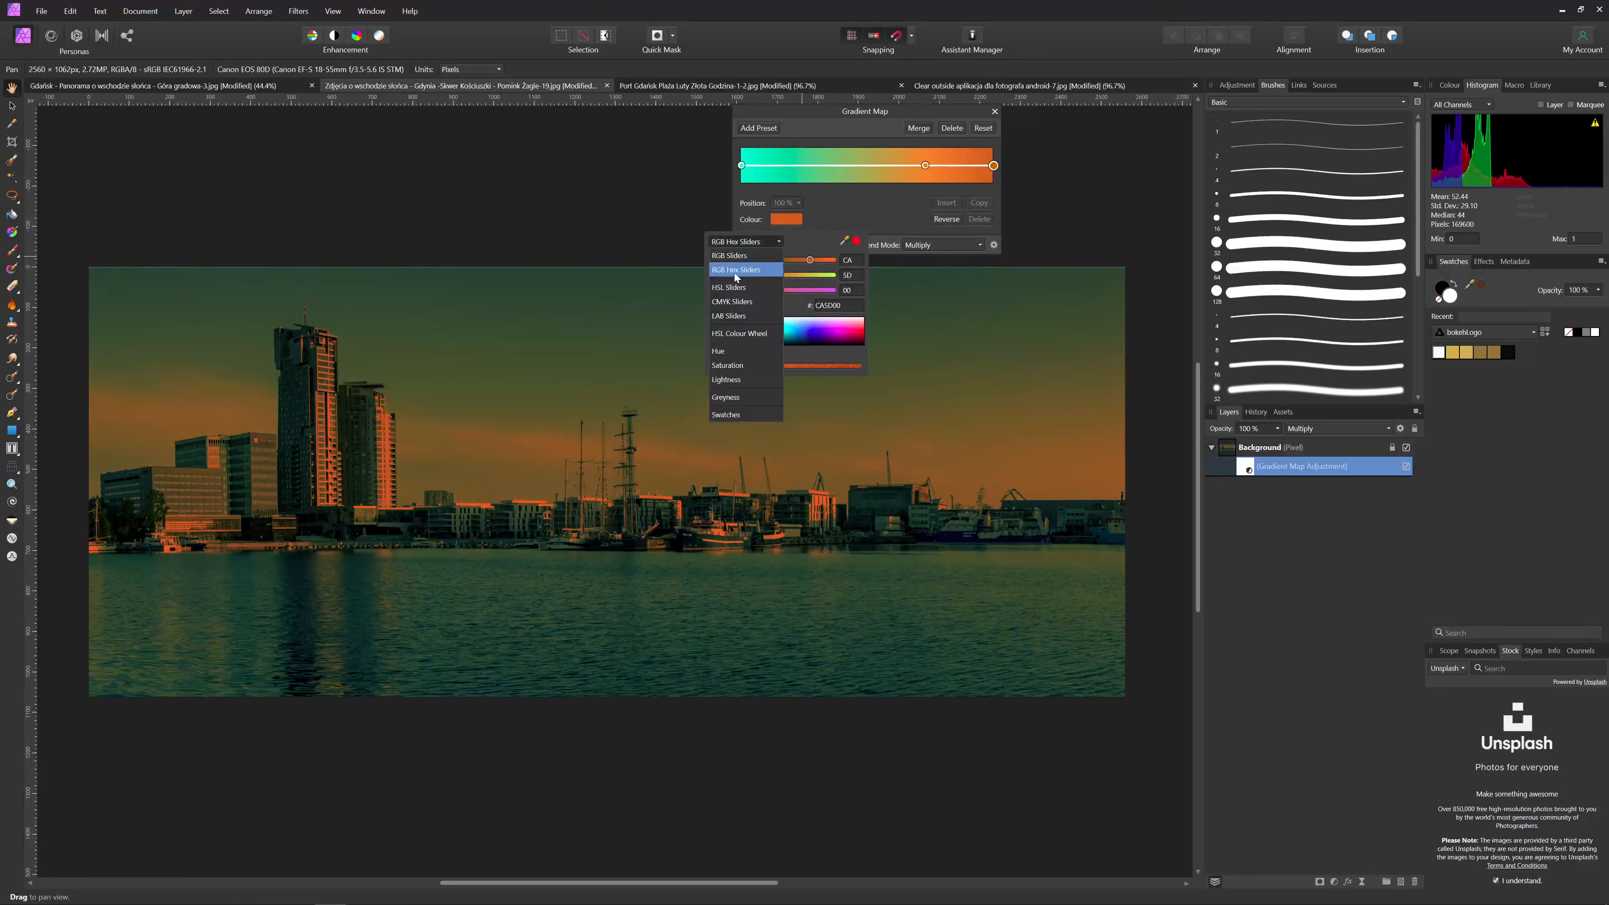
left_click(731, 291)
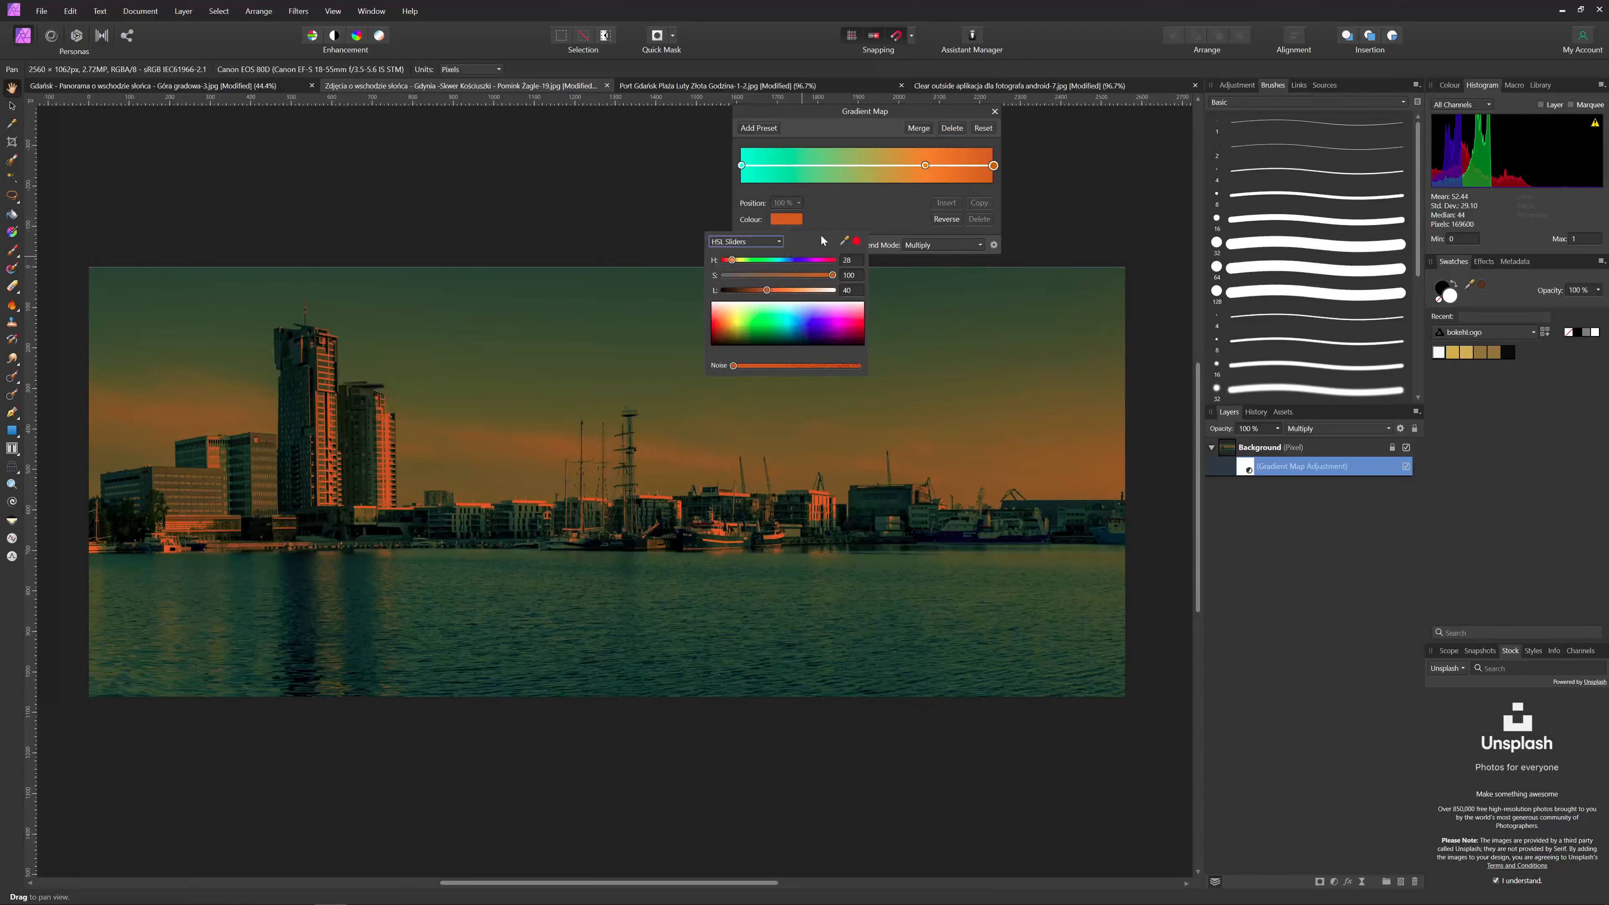
left_click_drag(766, 290, 879, 311)
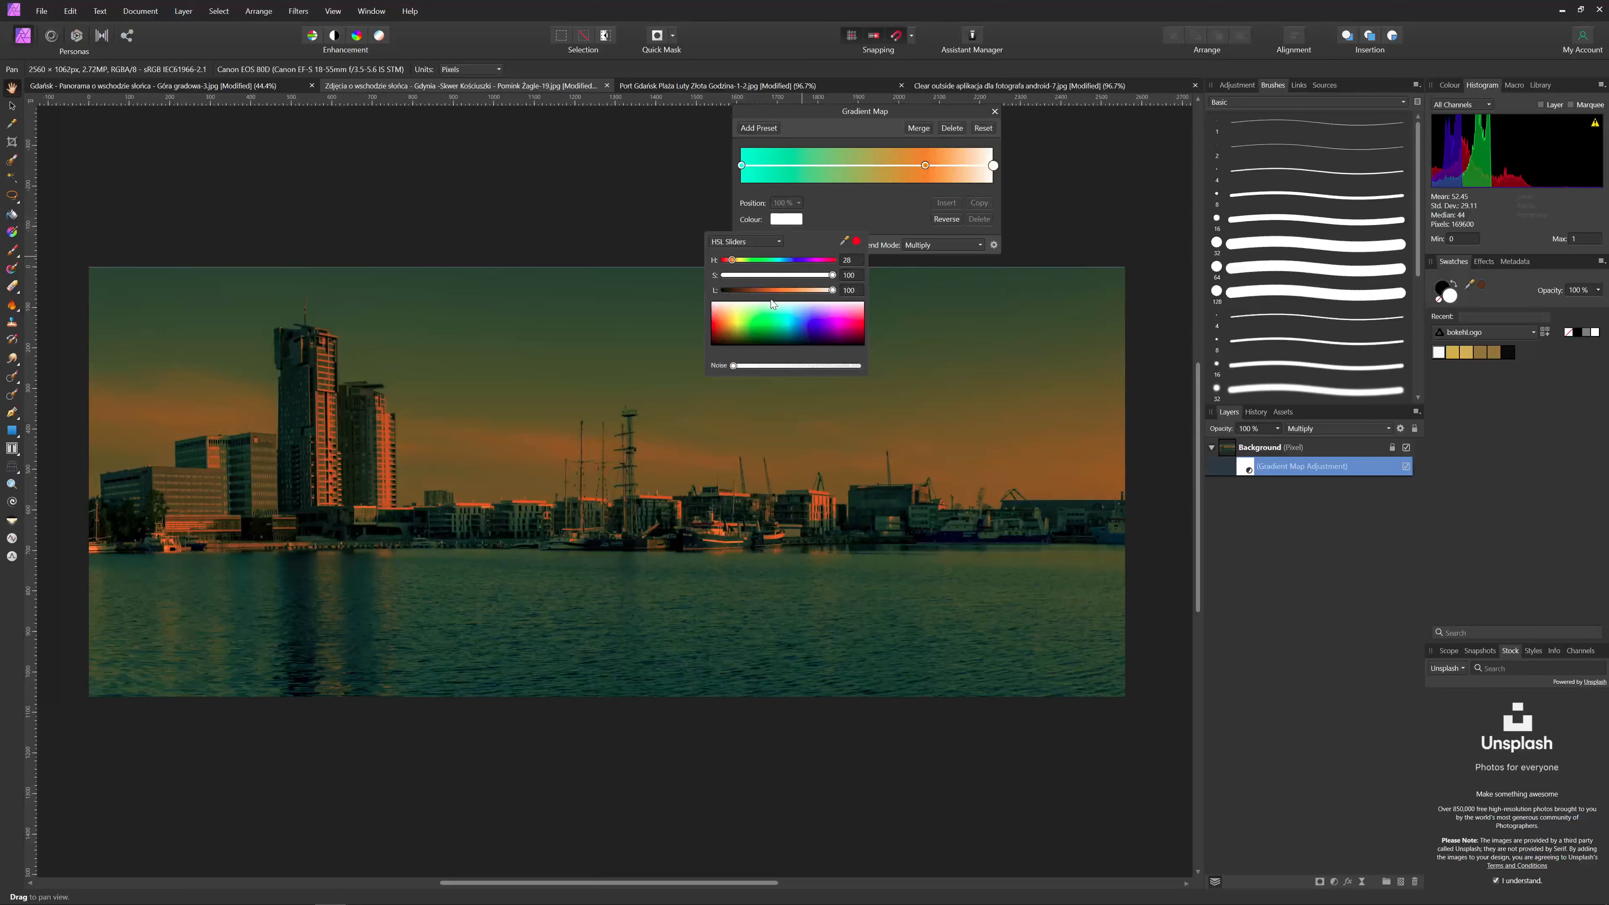
left_click_drag(833, 290, 886, 309)
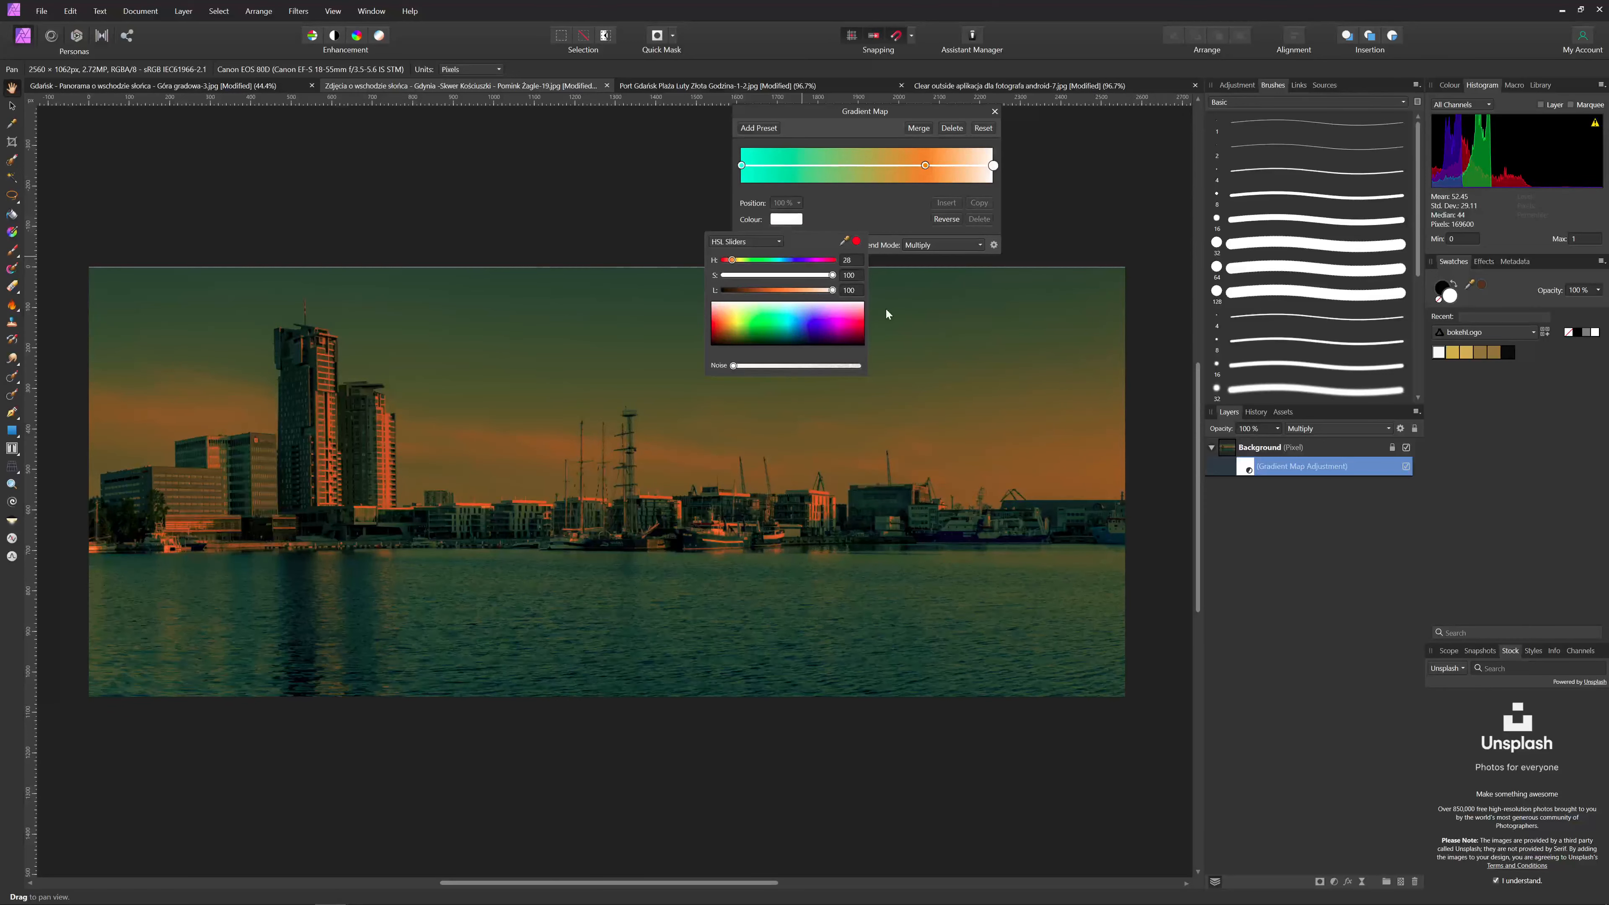
left_click(869, 203)
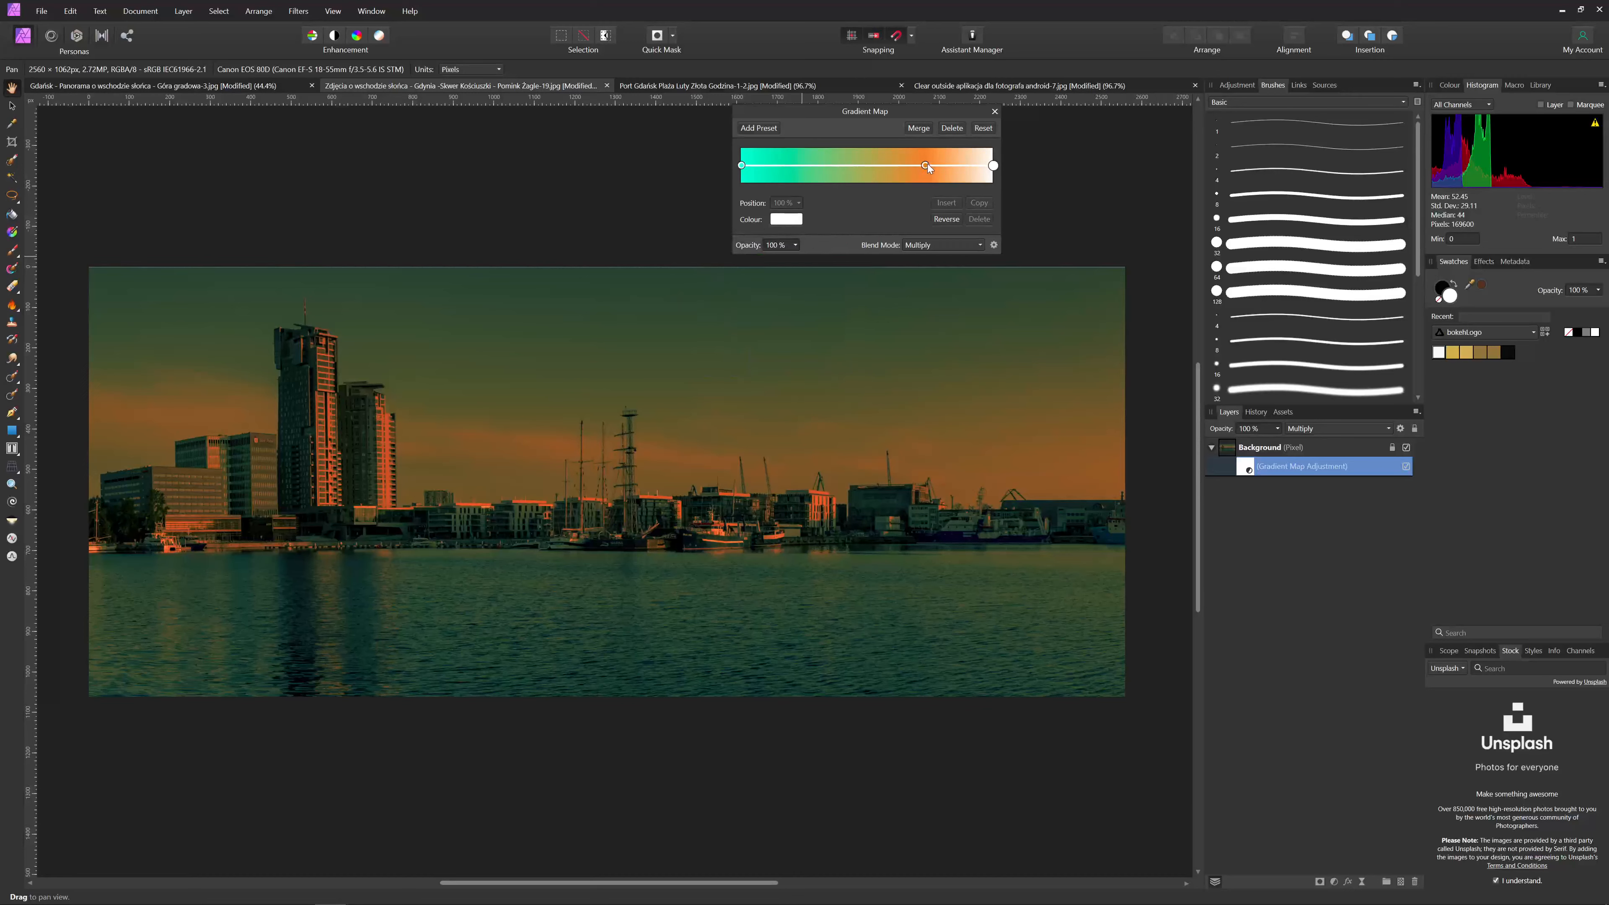
mouse_move(926, 165)
left_mouse_down()
mouse_move(966, 167)
mouse_move(889, 174)
mouse_move(938, 172)
mouse_move(908, 171)
left_mouse_up()
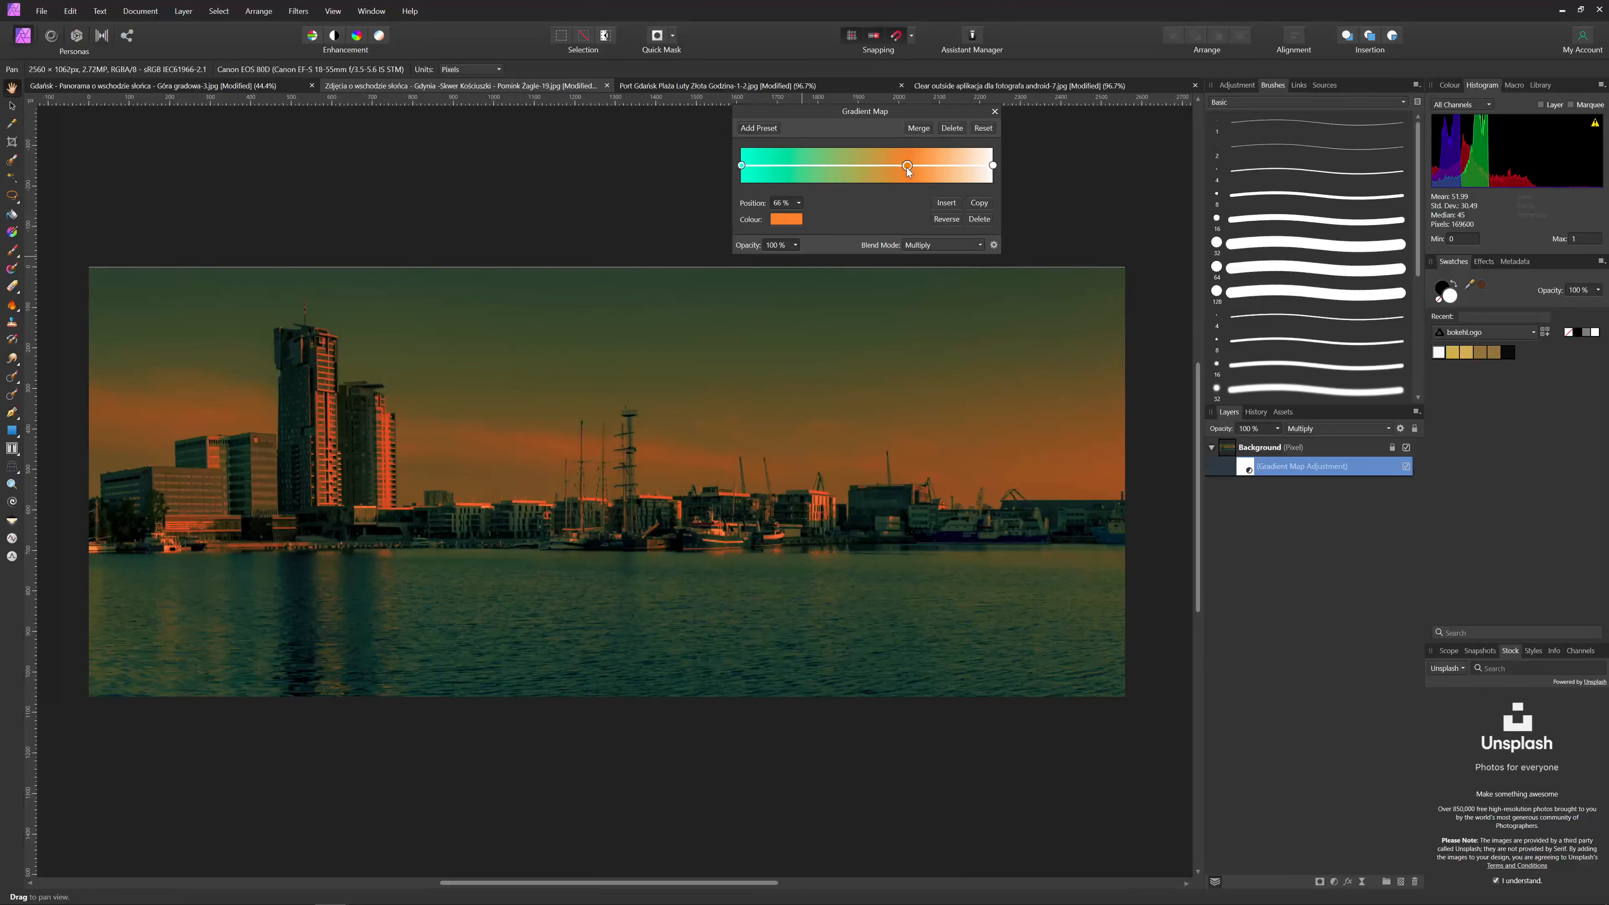
- Reduce the middle orange Gradient Map stop's colour to saturation 90 and lightness 44
left_click(786, 219)
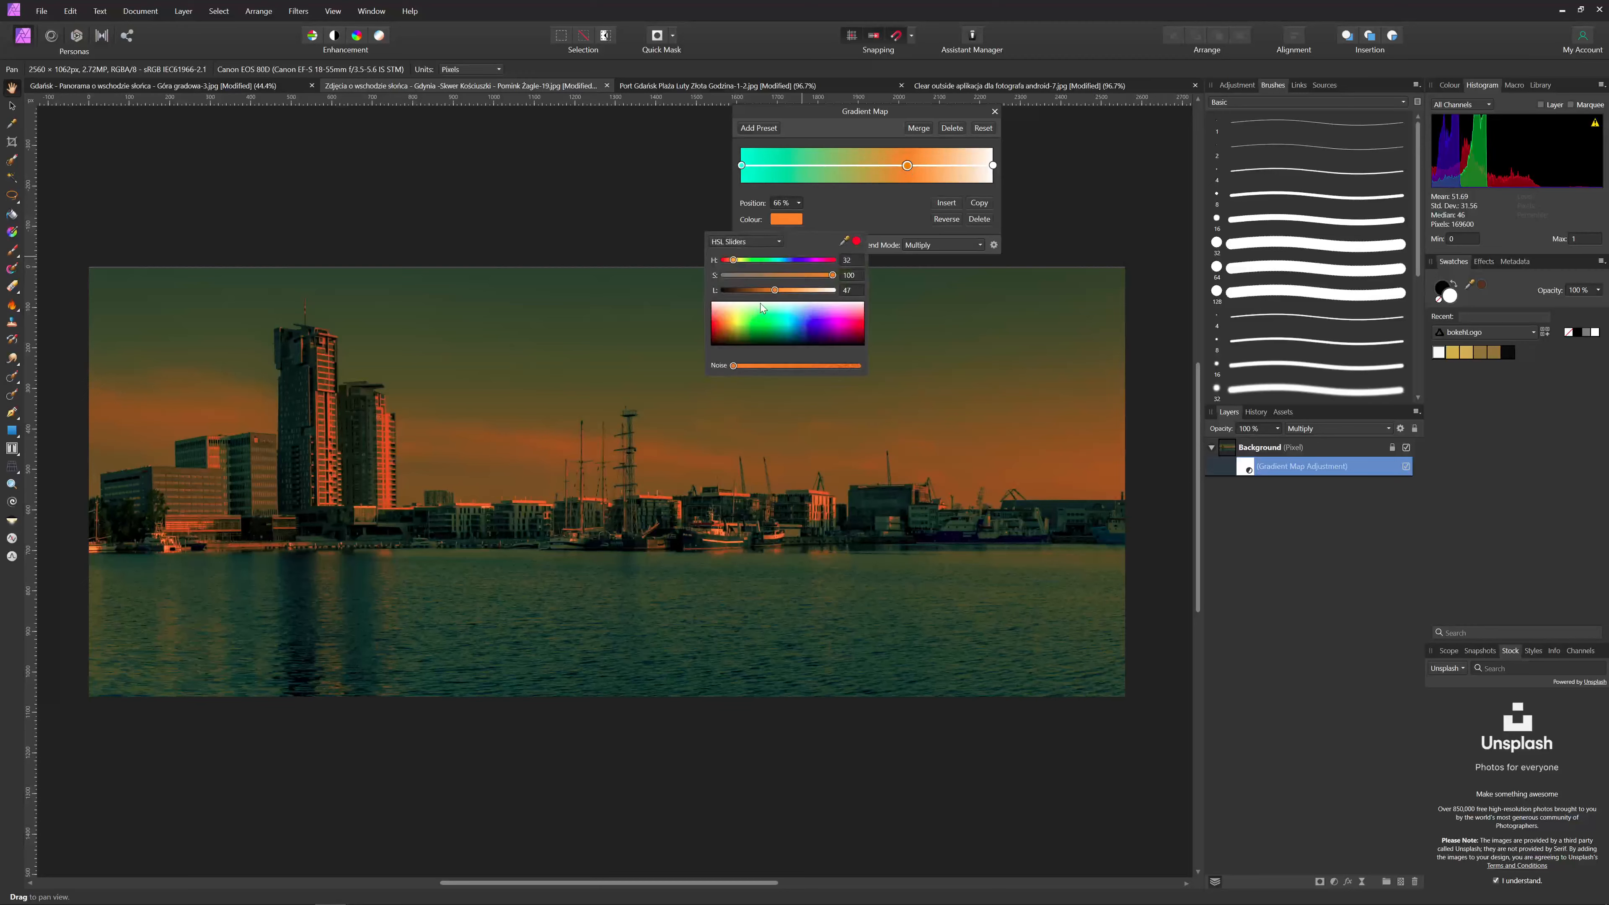
left_click_drag(774, 293, 822, 275)
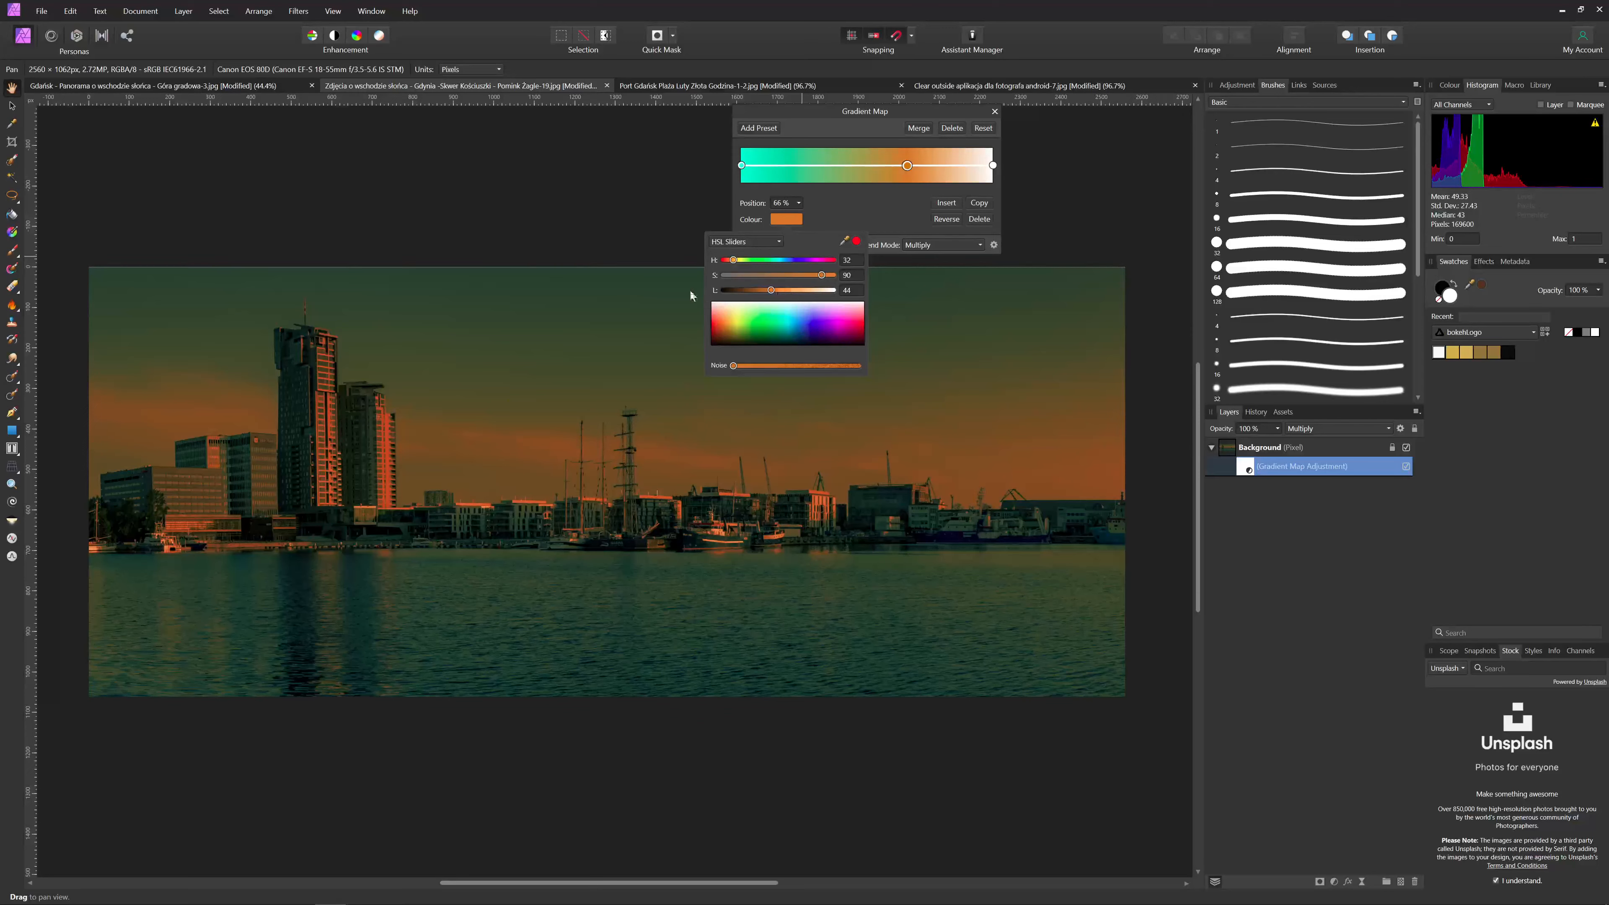
left_click(842, 195)
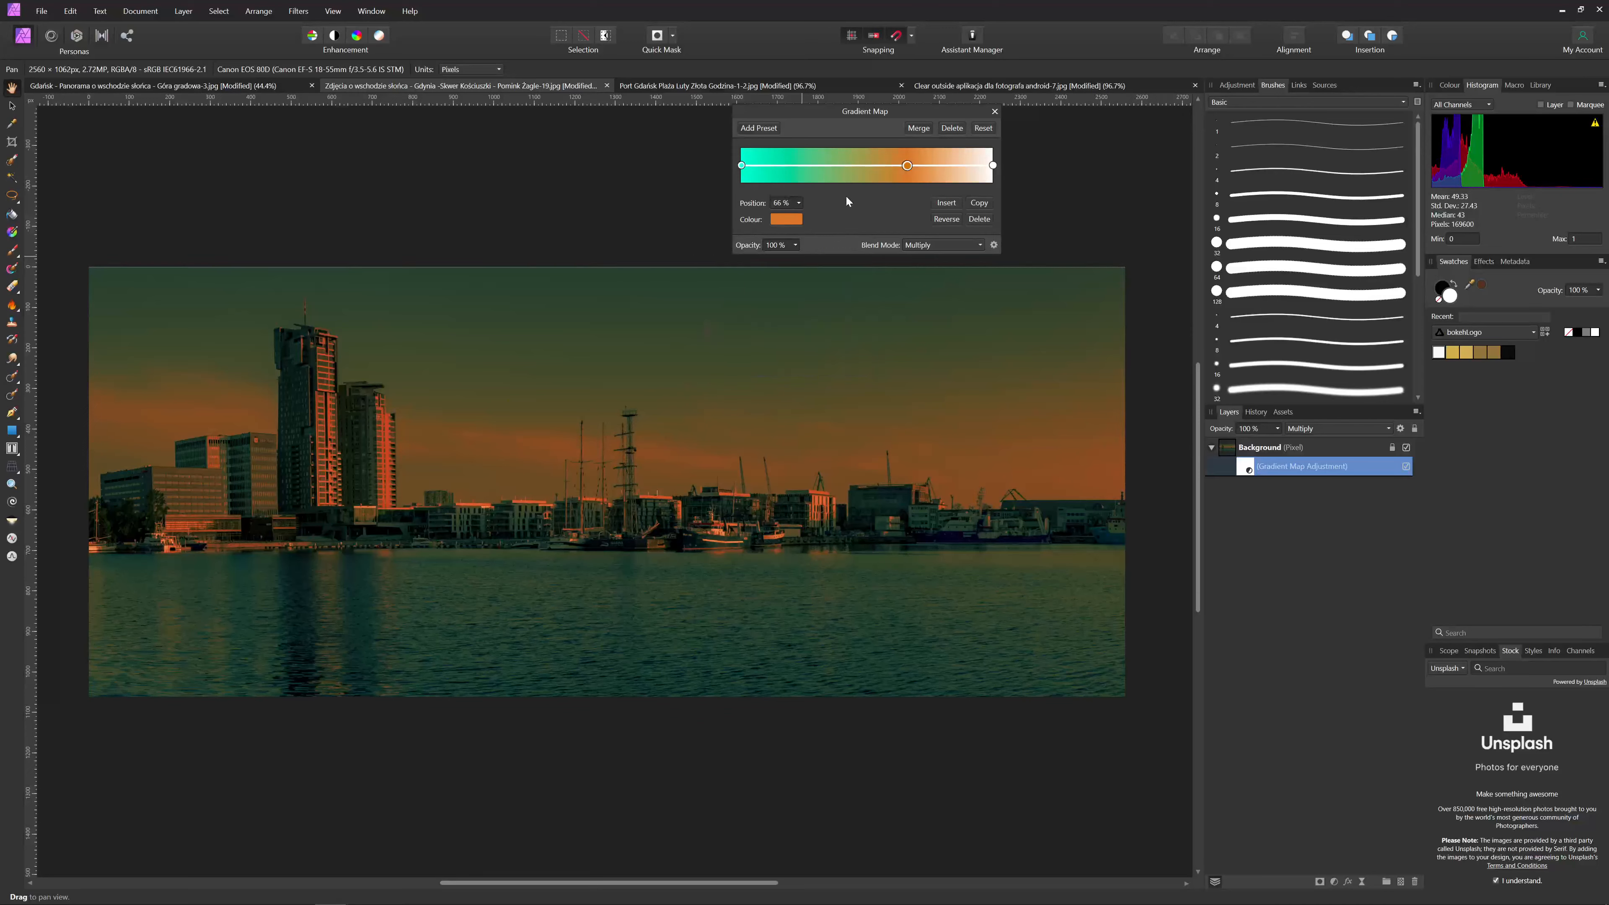
- Switch the 0% stop's colour to RGB Hex Sliders and lower its blue component for a greener teal
left_click(742, 165)
left_click(784, 221)
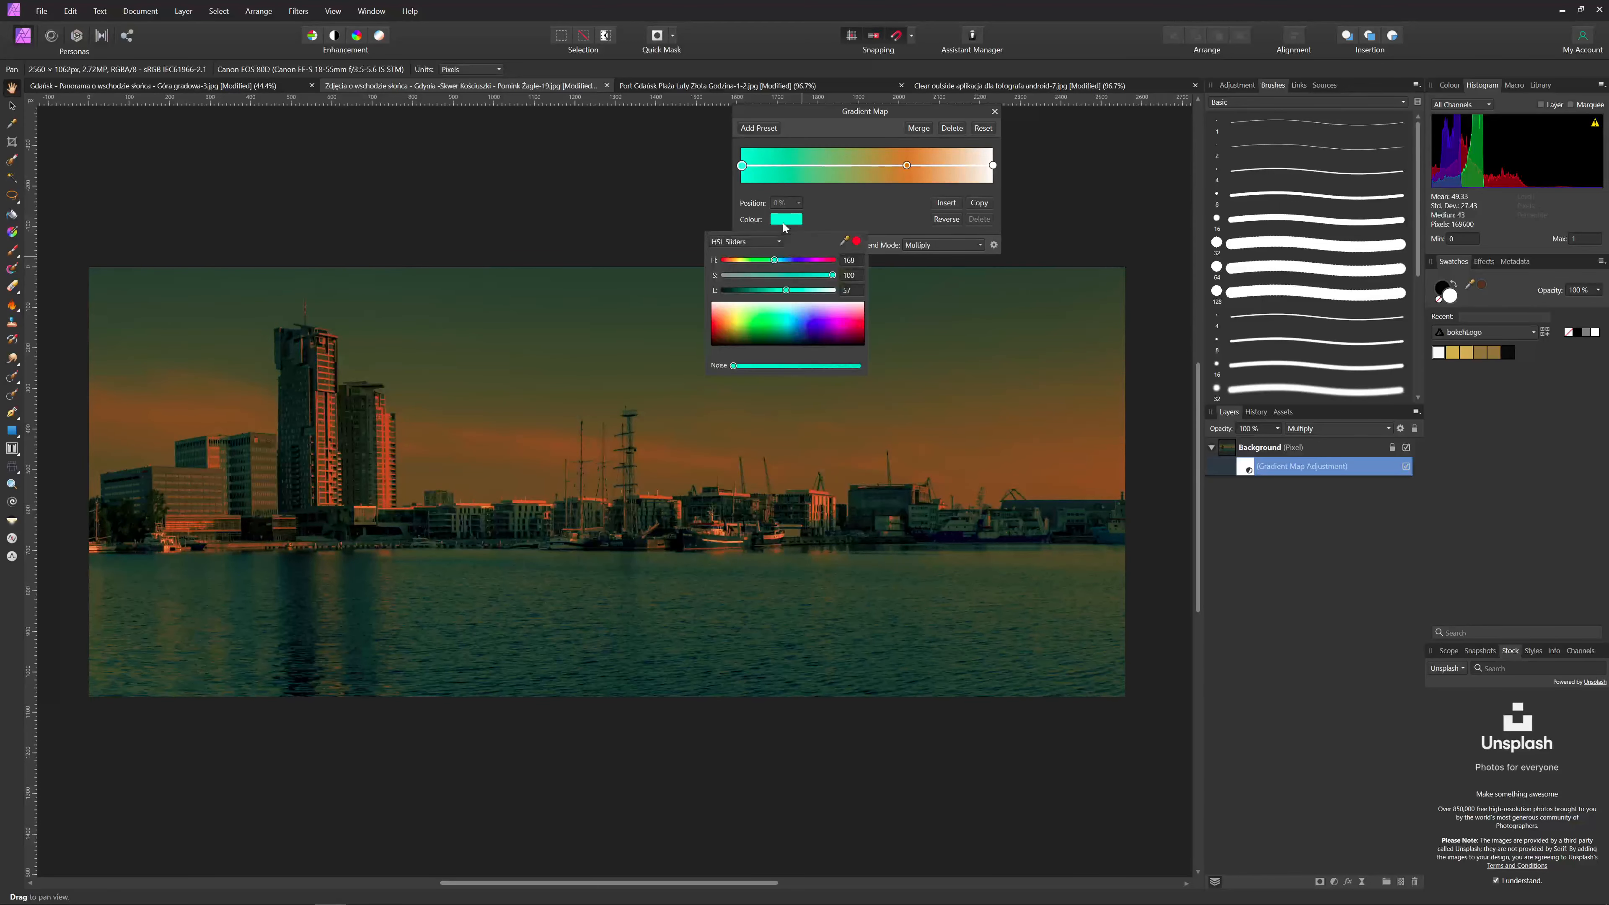
left_click(746, 244)
left_click(736, 271)
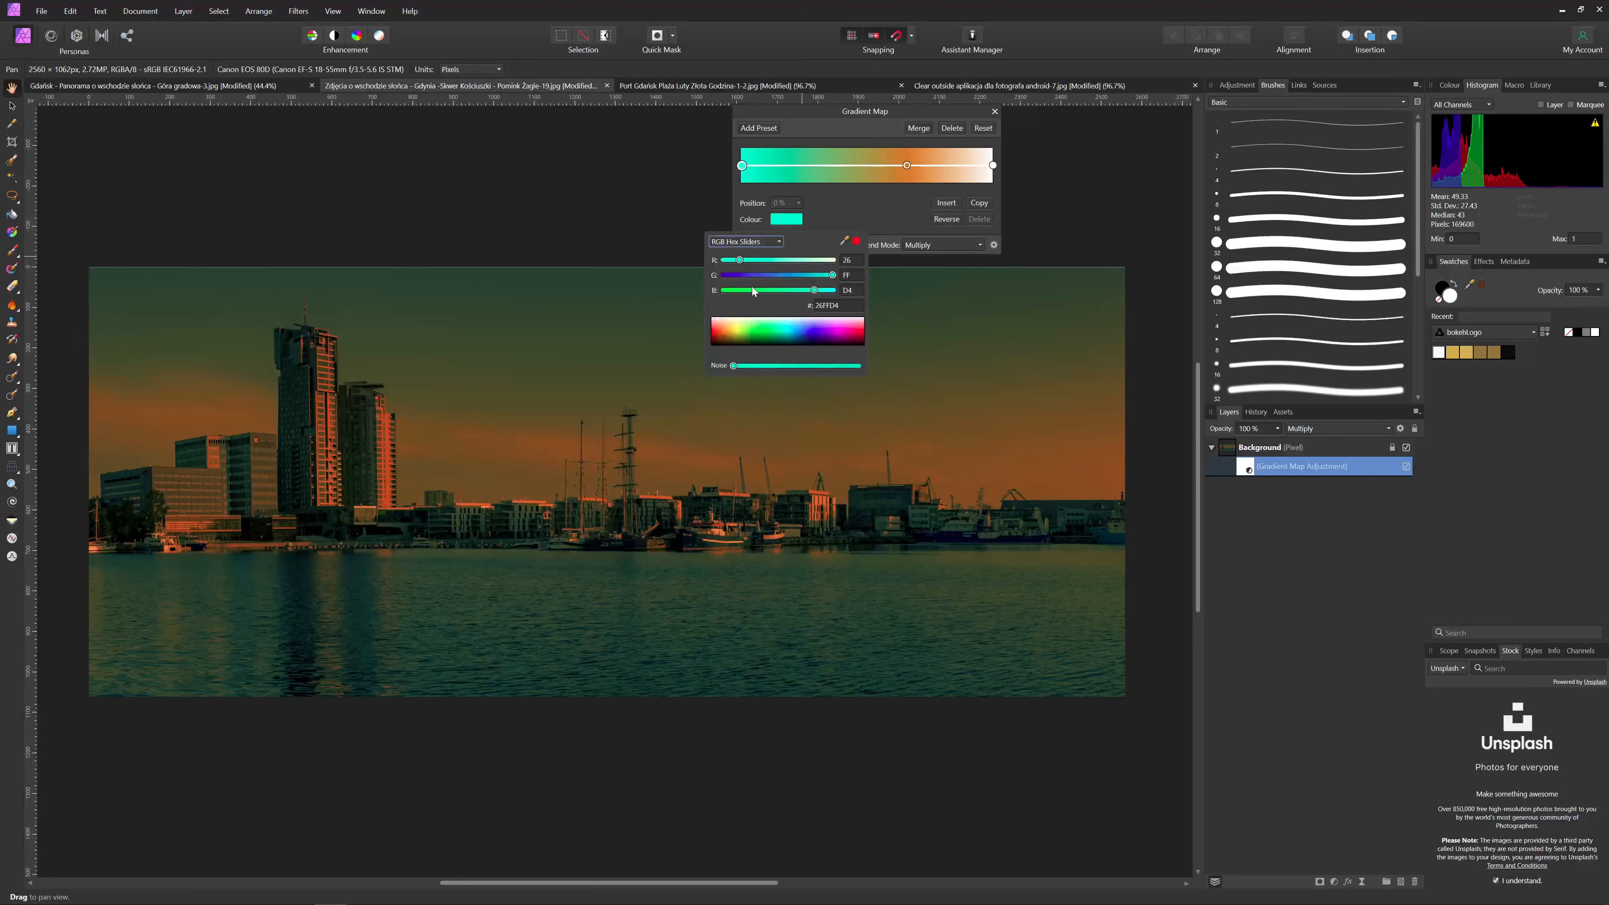
mouse_move(815, 295)
left_mouse_down()
mouse_move(721, 291)
mouse_move(804, 297)
mouse_move(789, 294)
left_mouse_up()
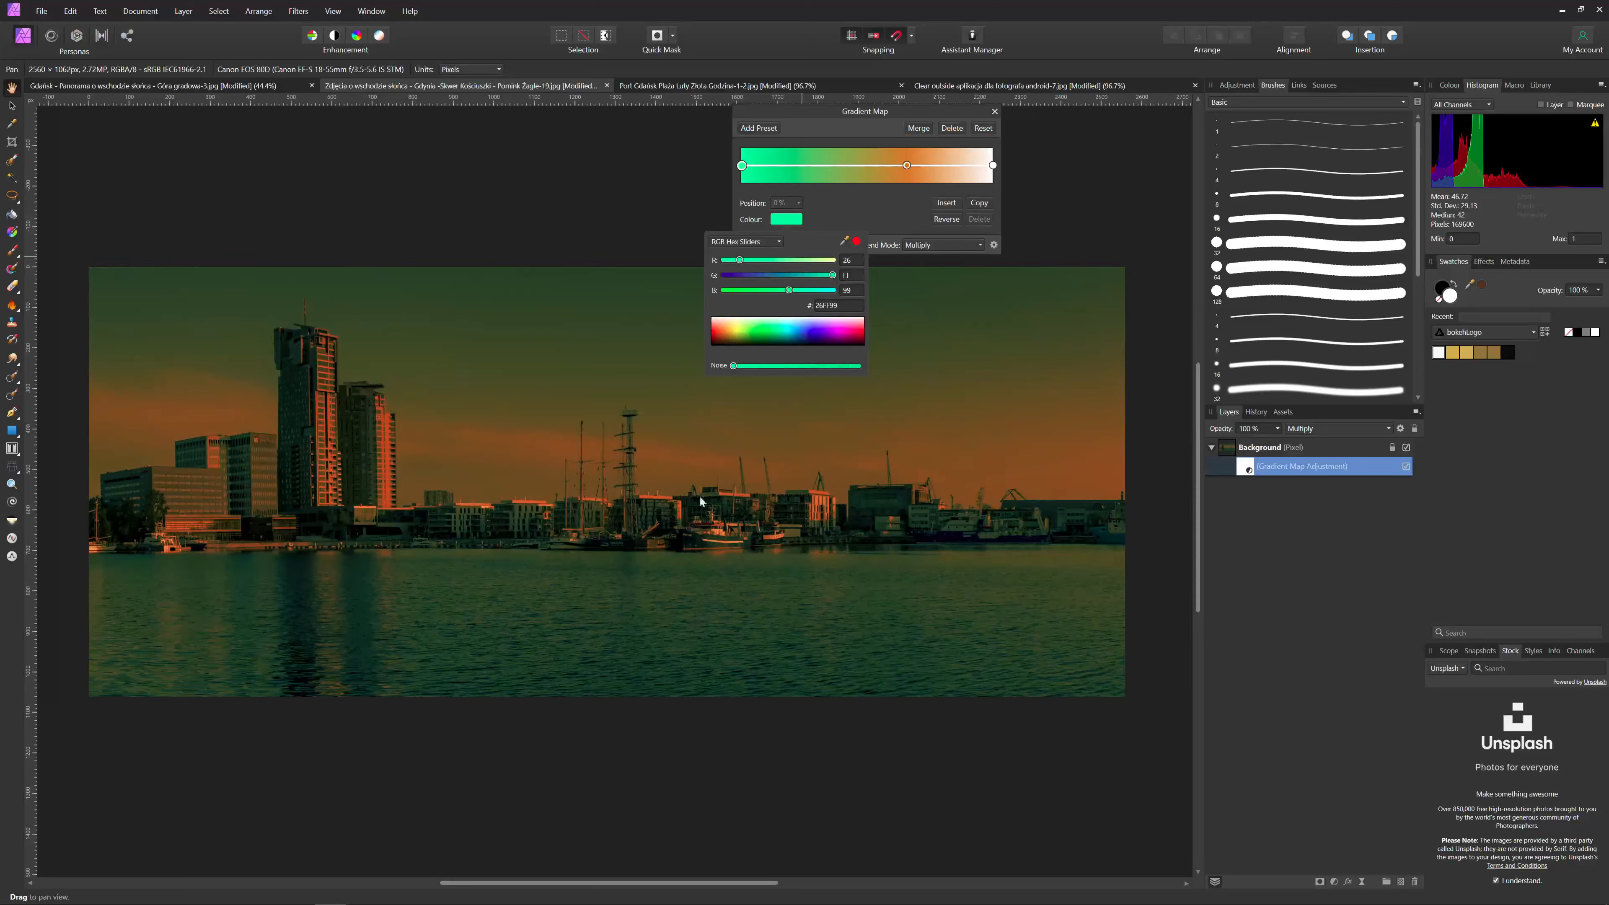
left_click_drag(792, 293, 799, 292)
left_click(845, 209)
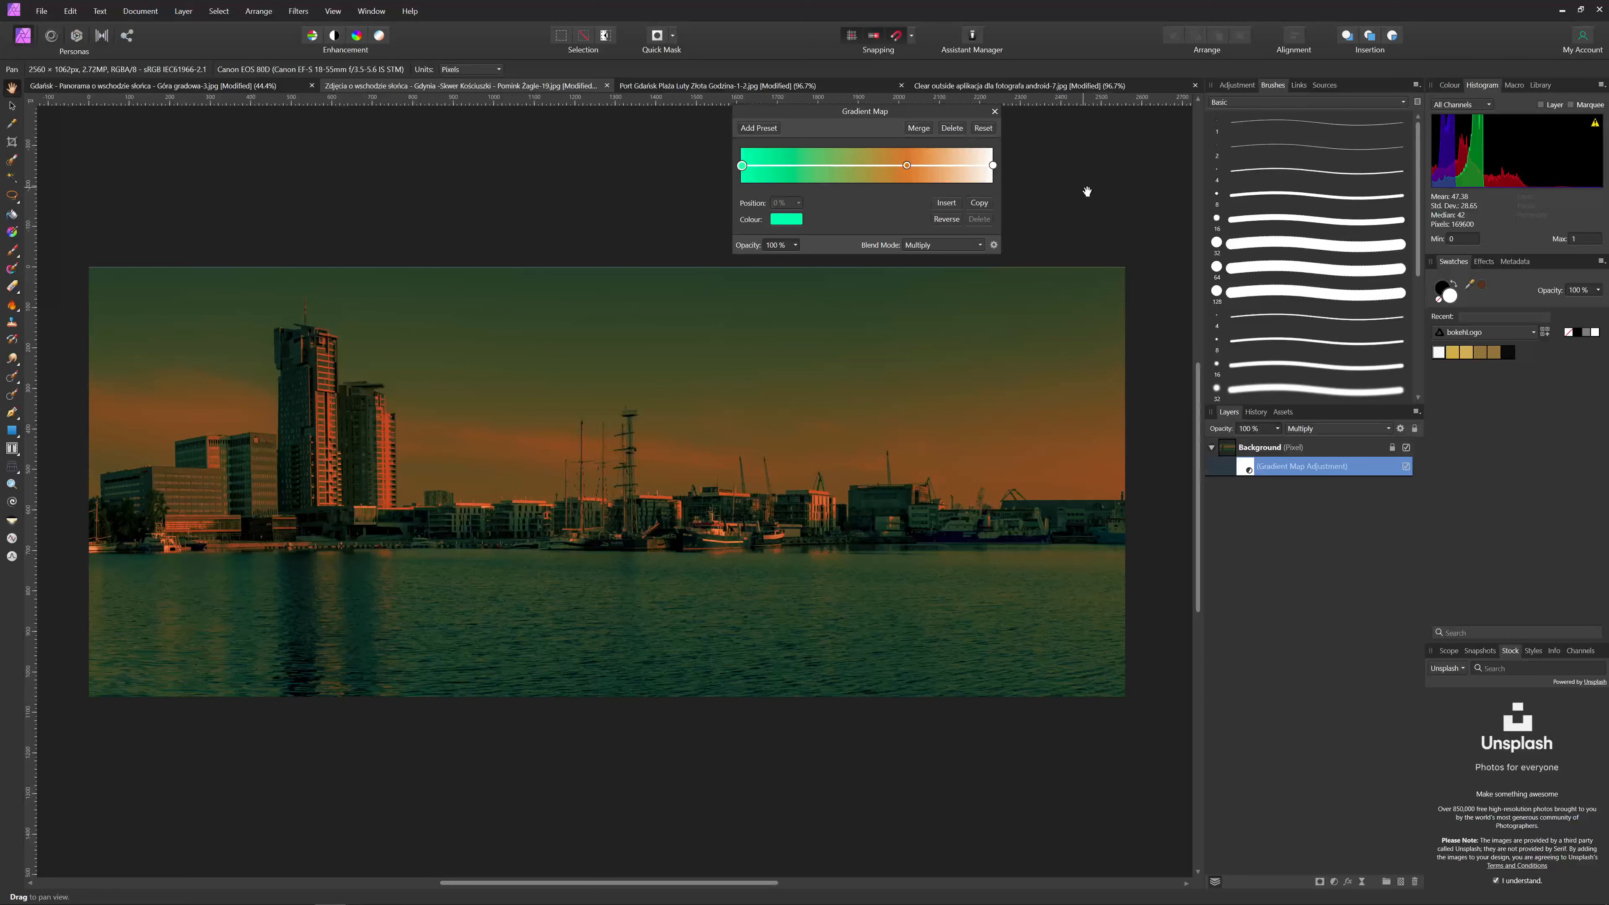
- In the Gdańsk sunrise panorama document with the cranes, add a Gradient Map adjustment and delete its middle green stop
left_click(222, 89)
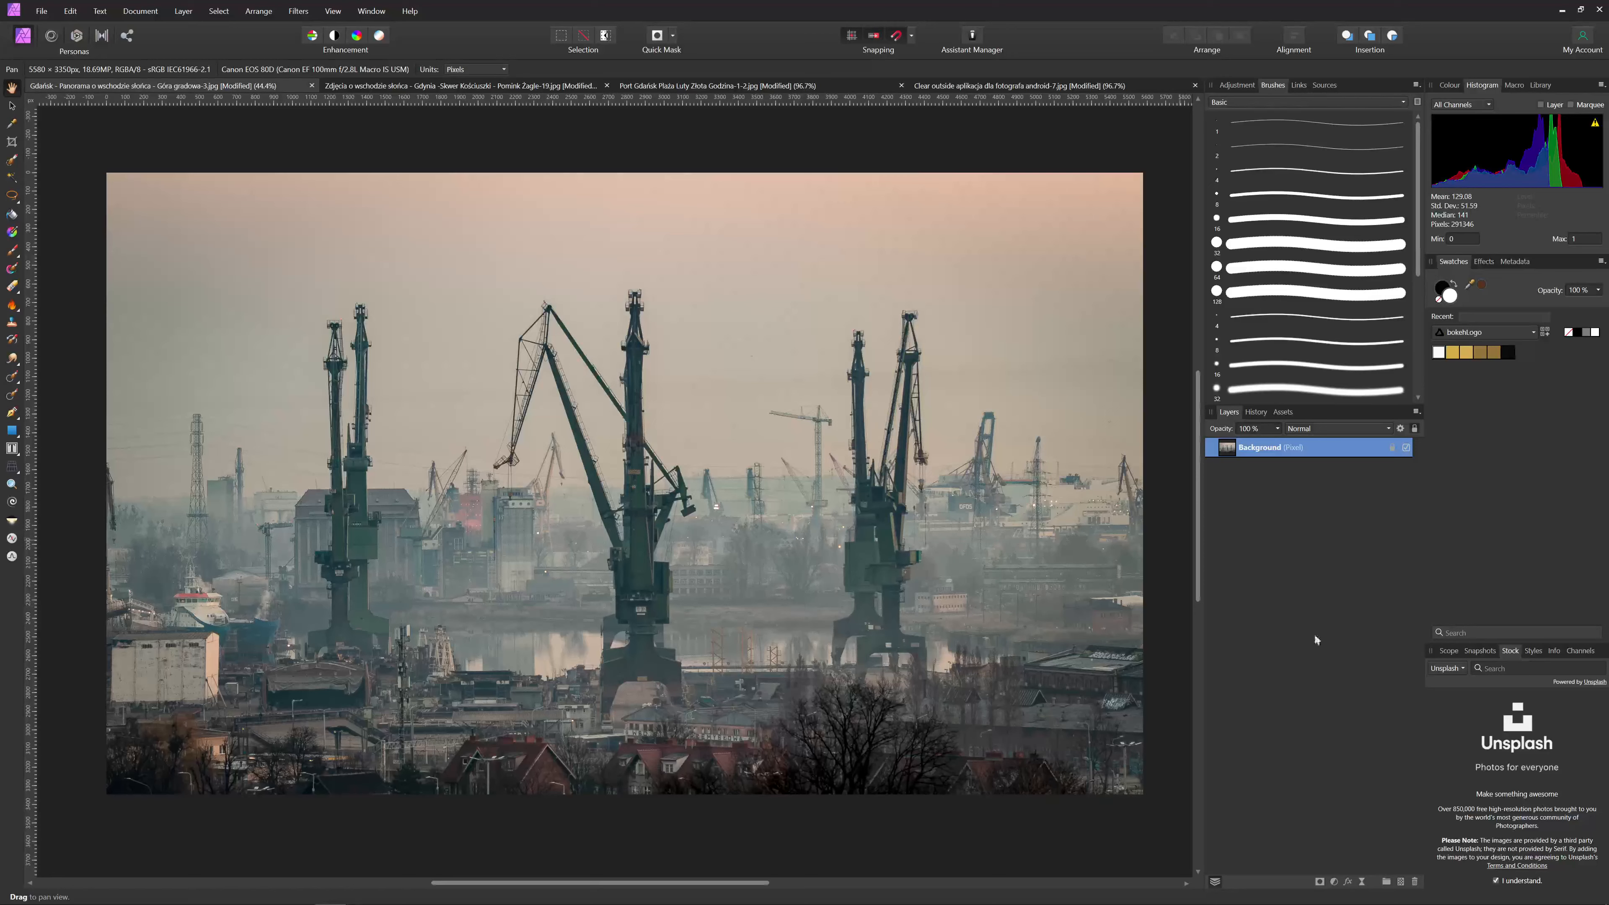
left_click(1334, 882)
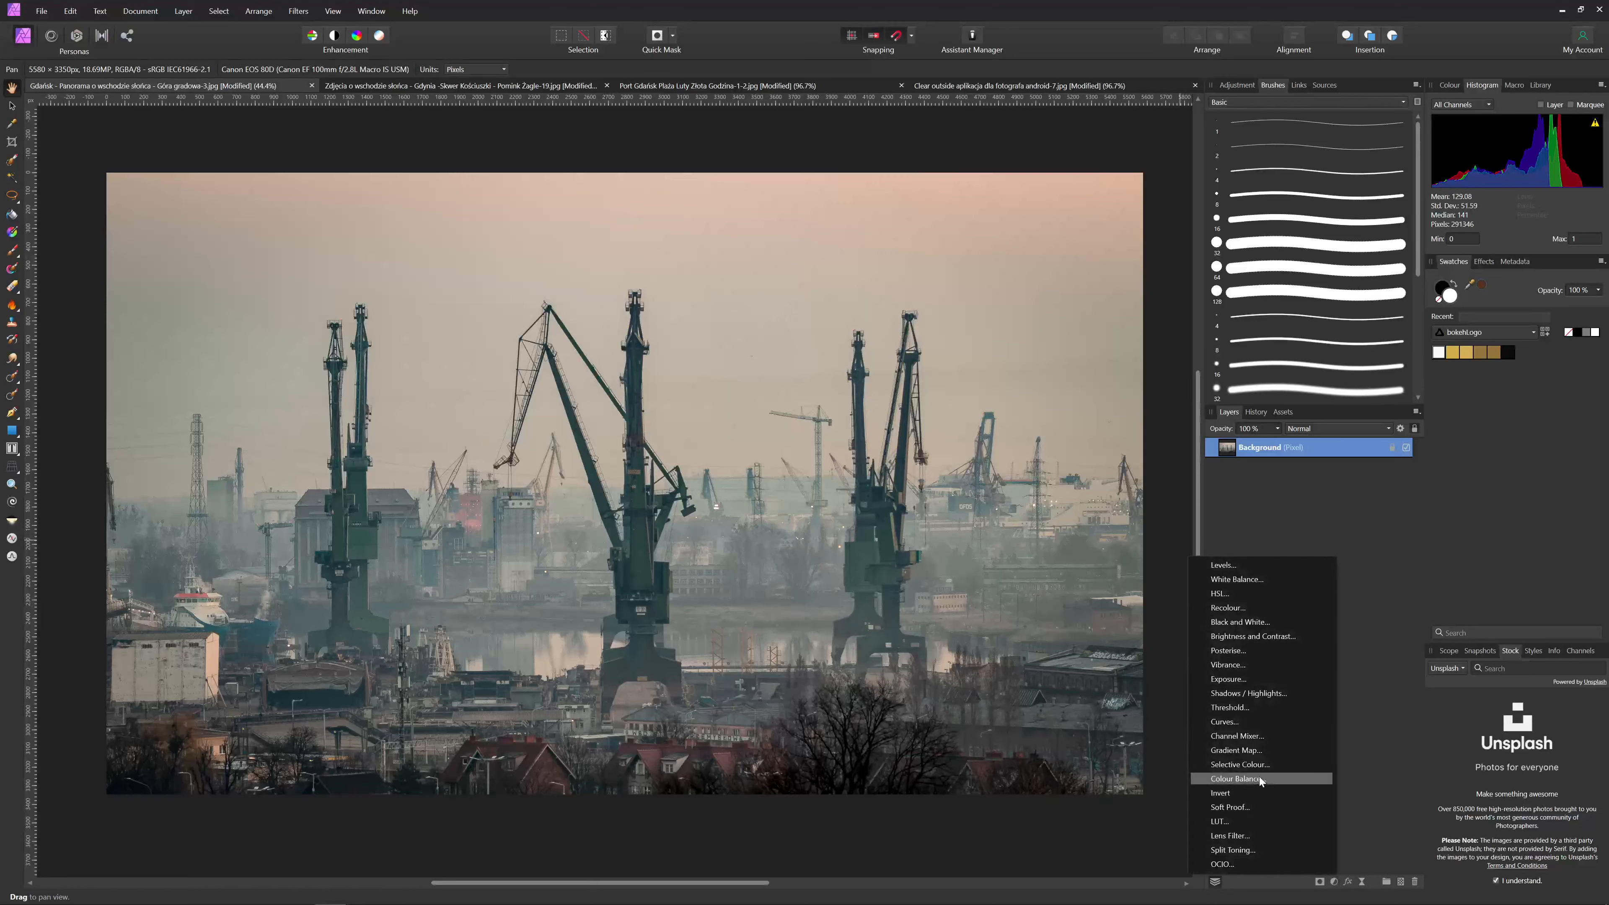
left_click(1269, 754)
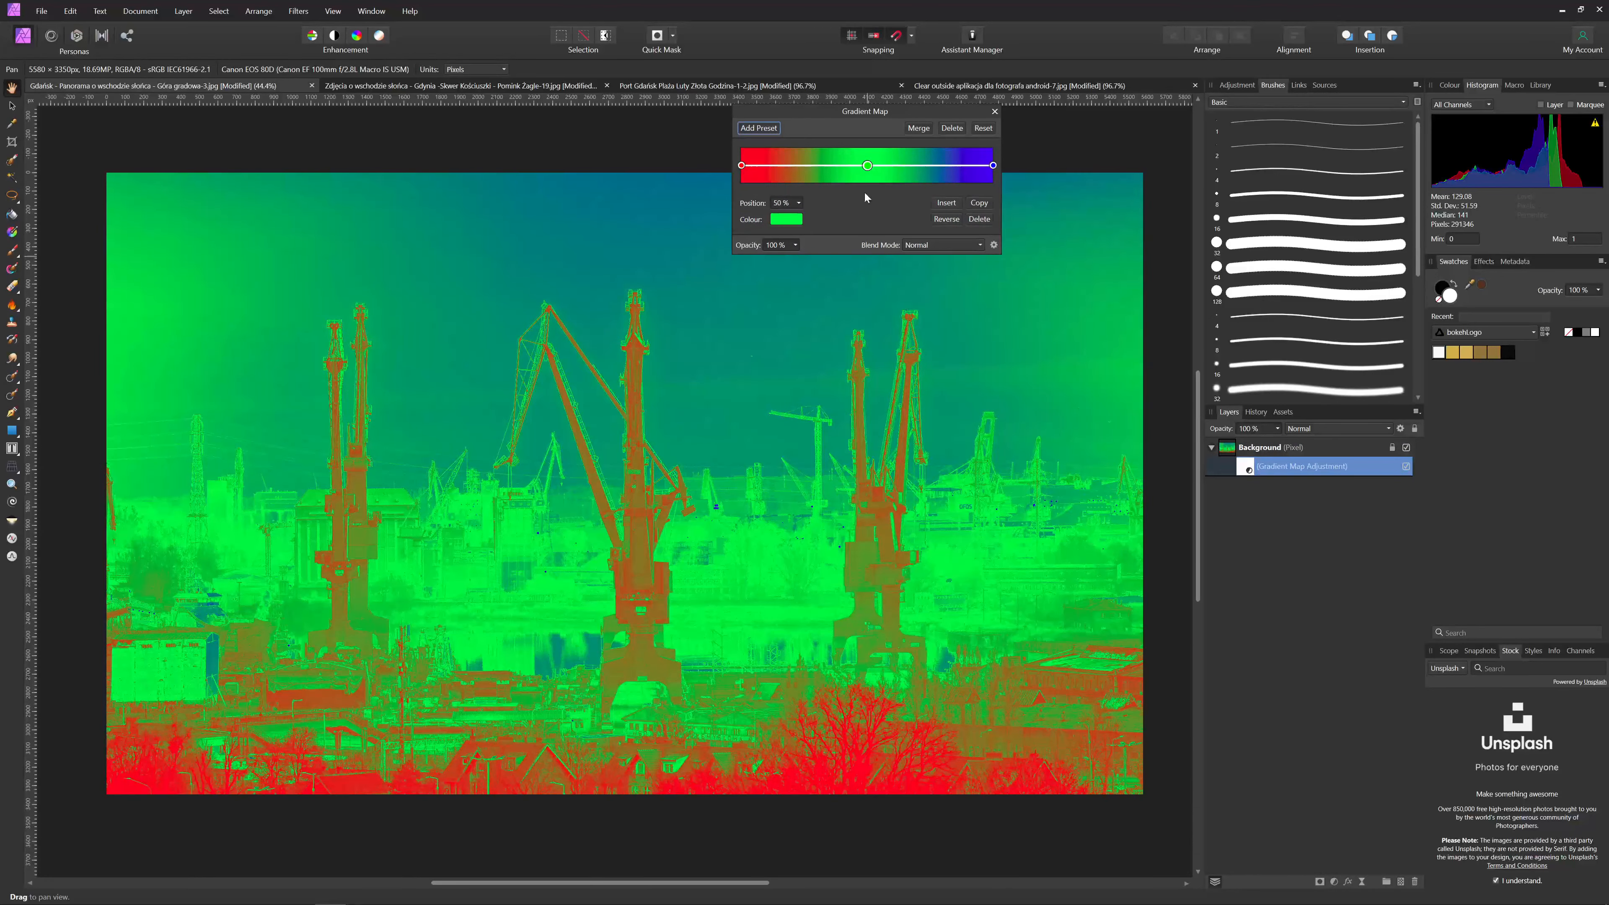
left_click(979, 219)
- Colour the Gradient Map's 0% stop bright cyan-teal and its 100% stop orange, with blend mode Multiply
left_click(786, 219)
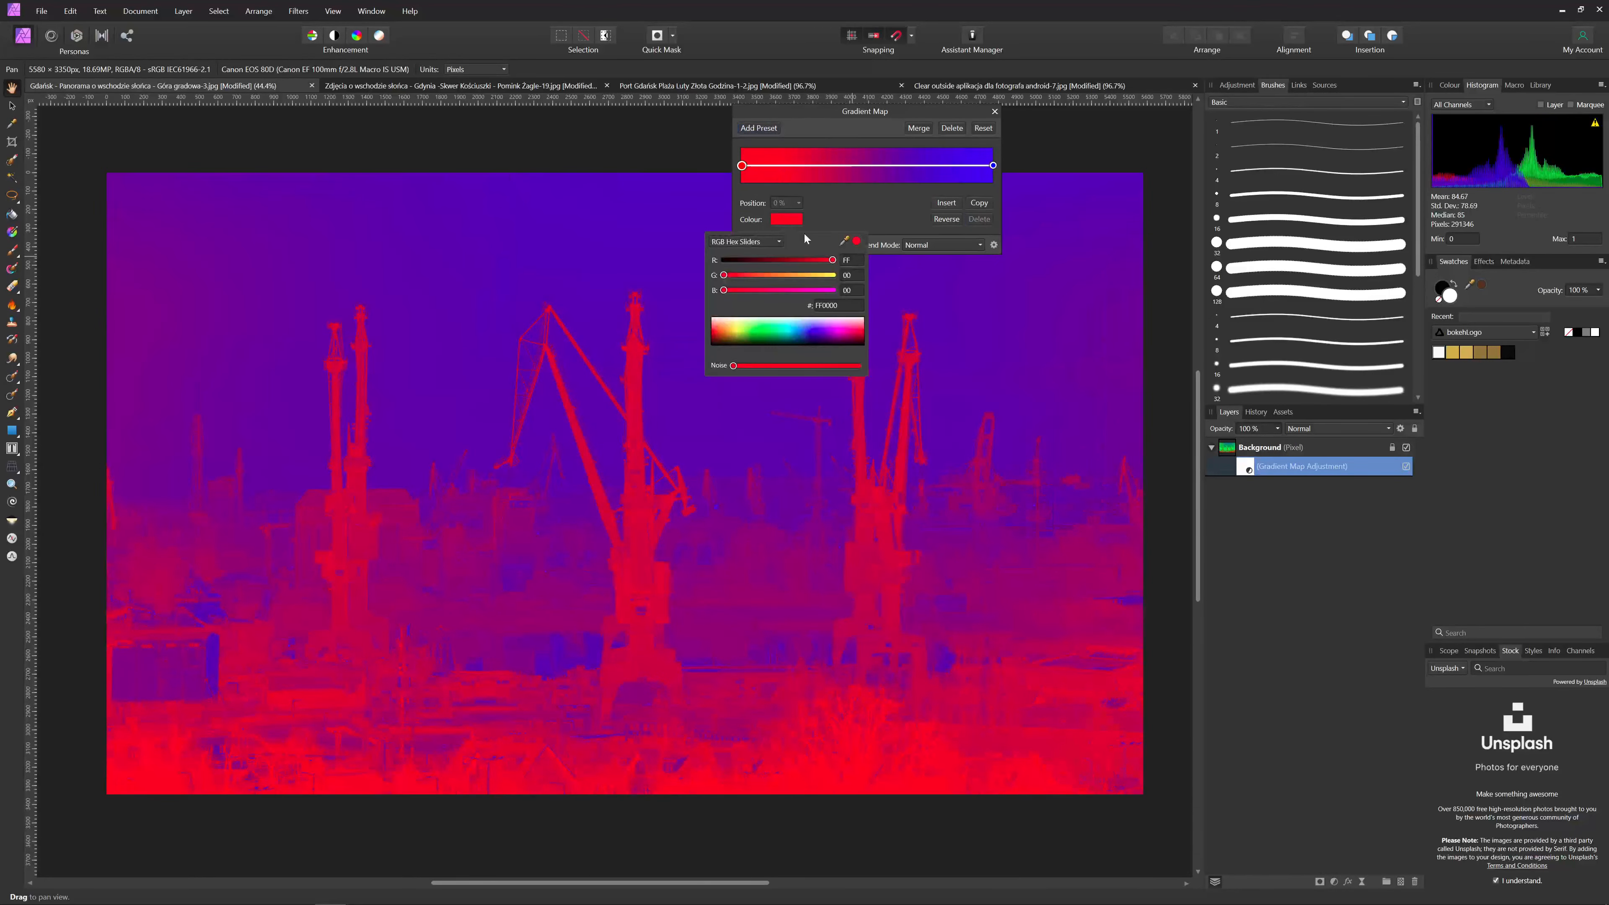
left_click_drag(791, 333, 785, 334)
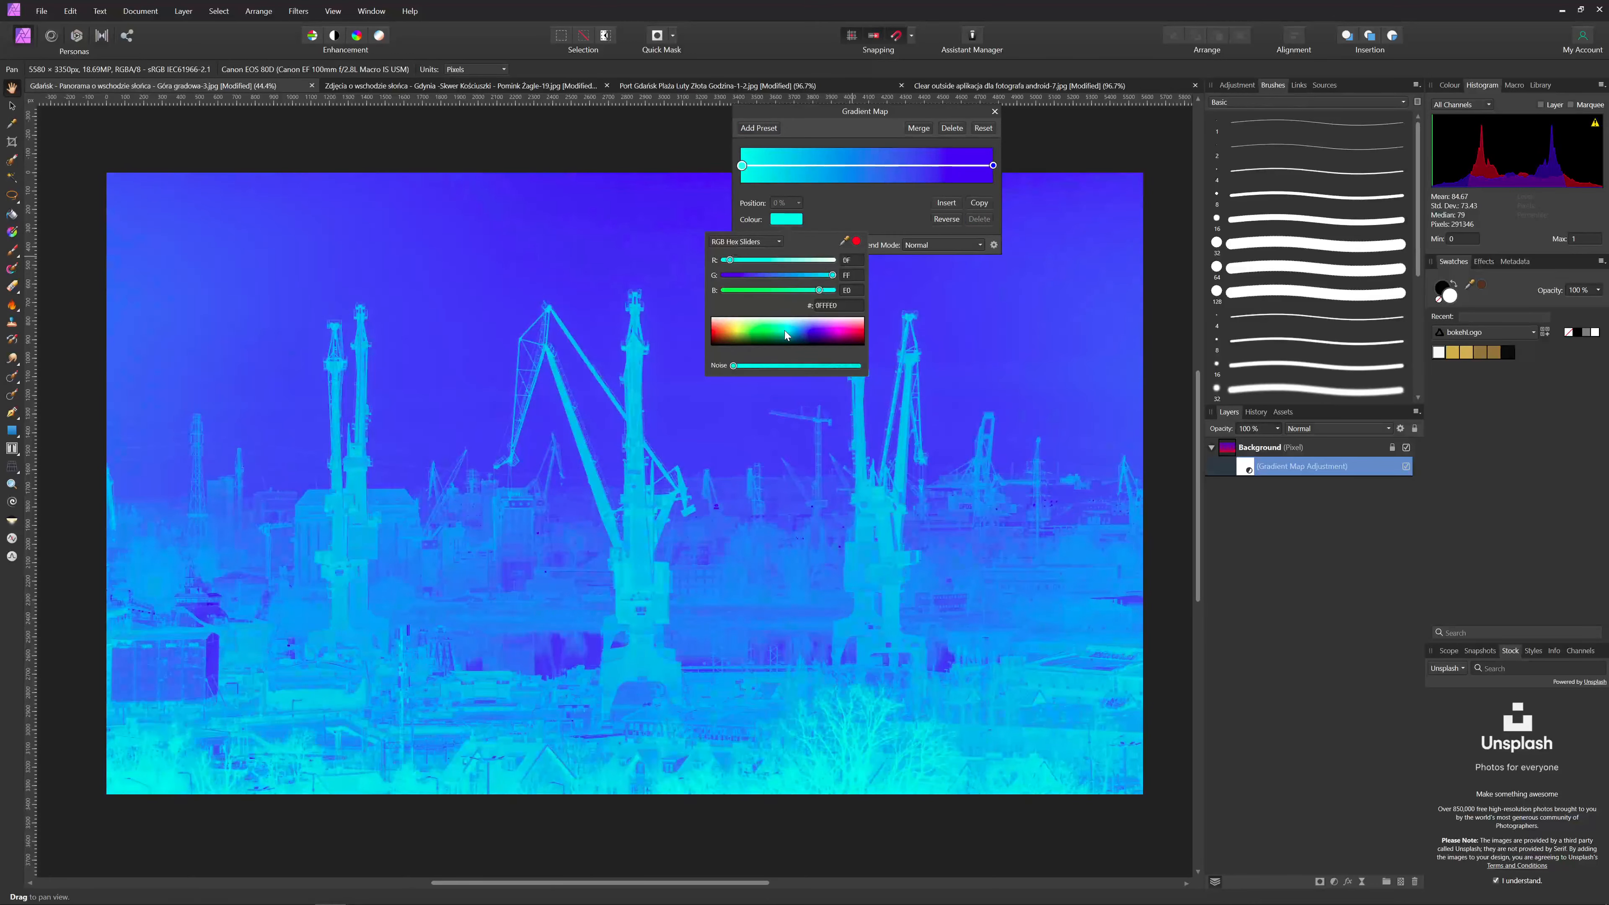
left_click(992, 166)
left_click(786, 219)
left_click(725, 336)
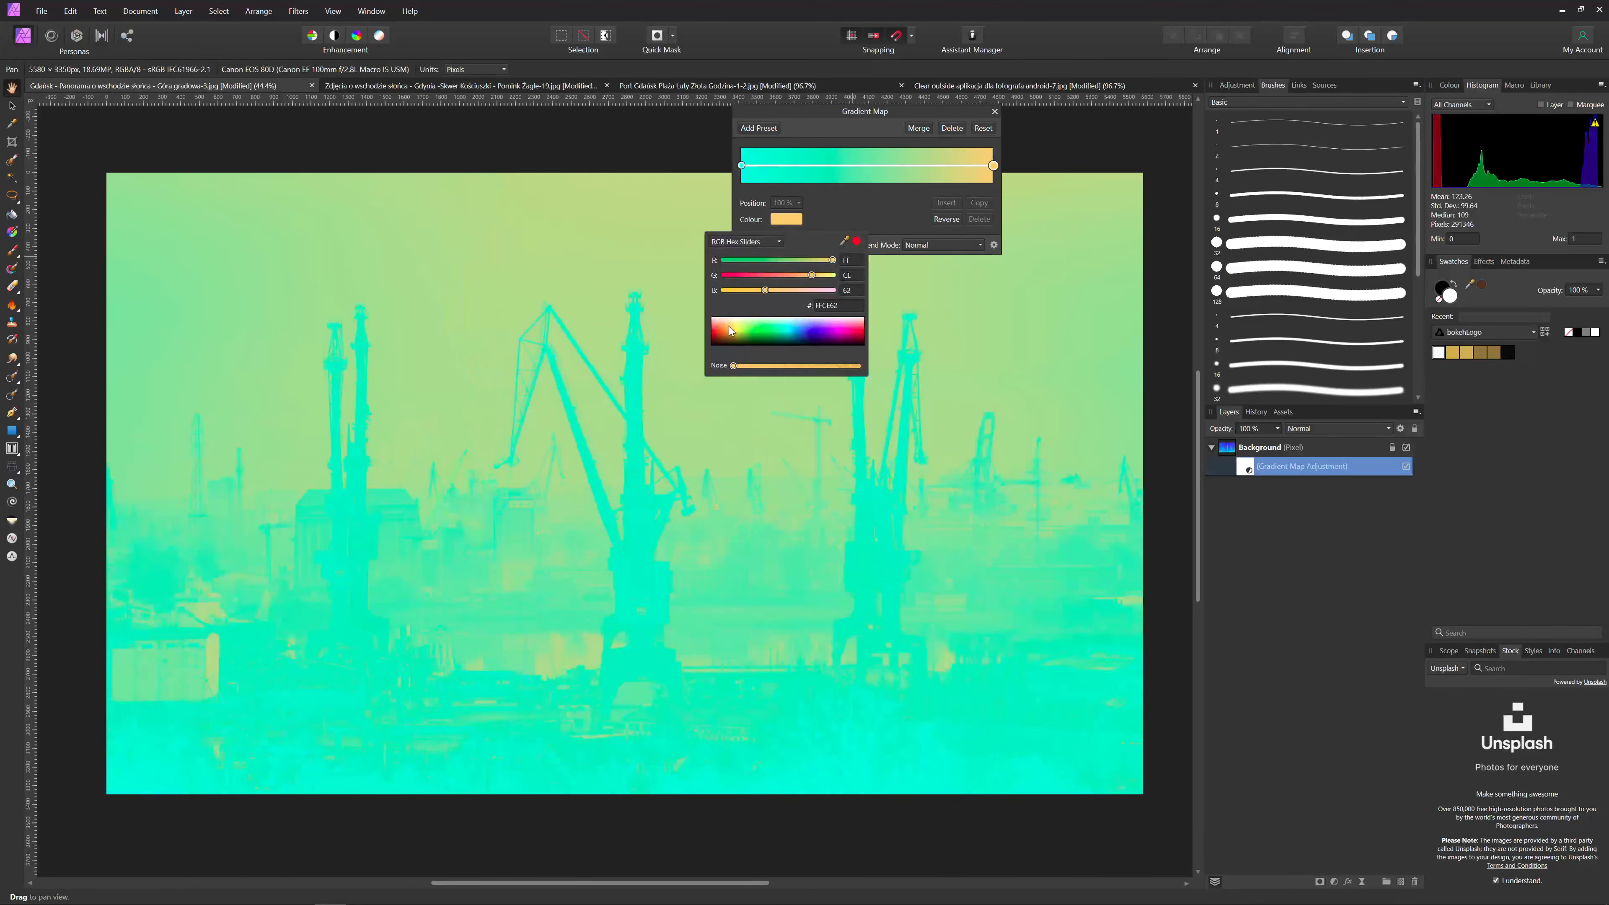
left_click(725, 338)
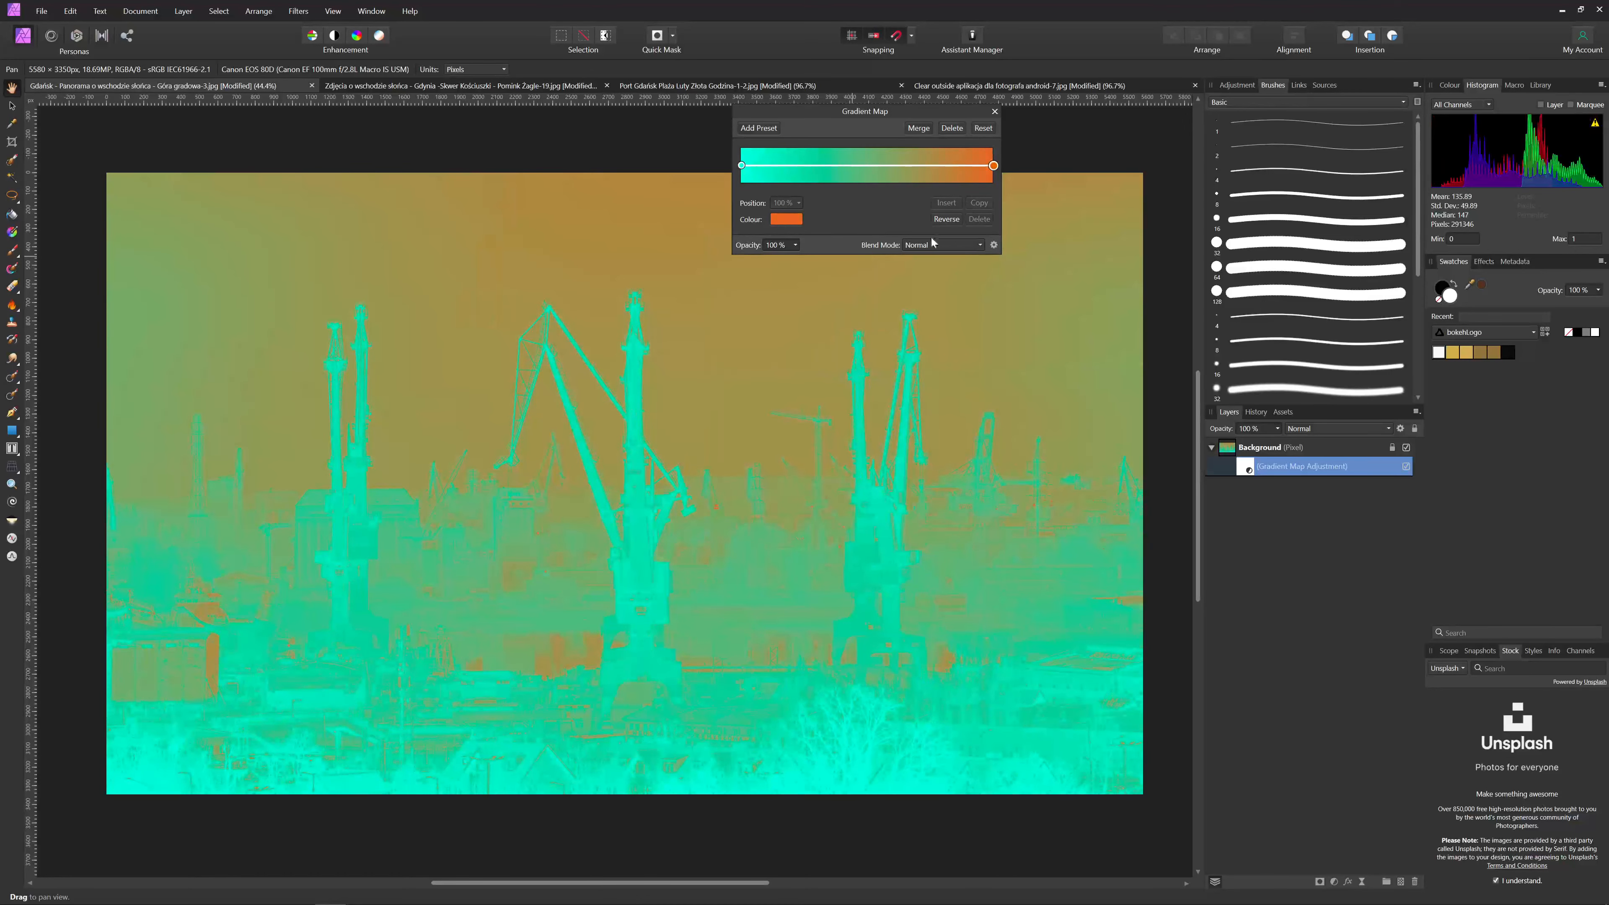
left_click(947, 245)
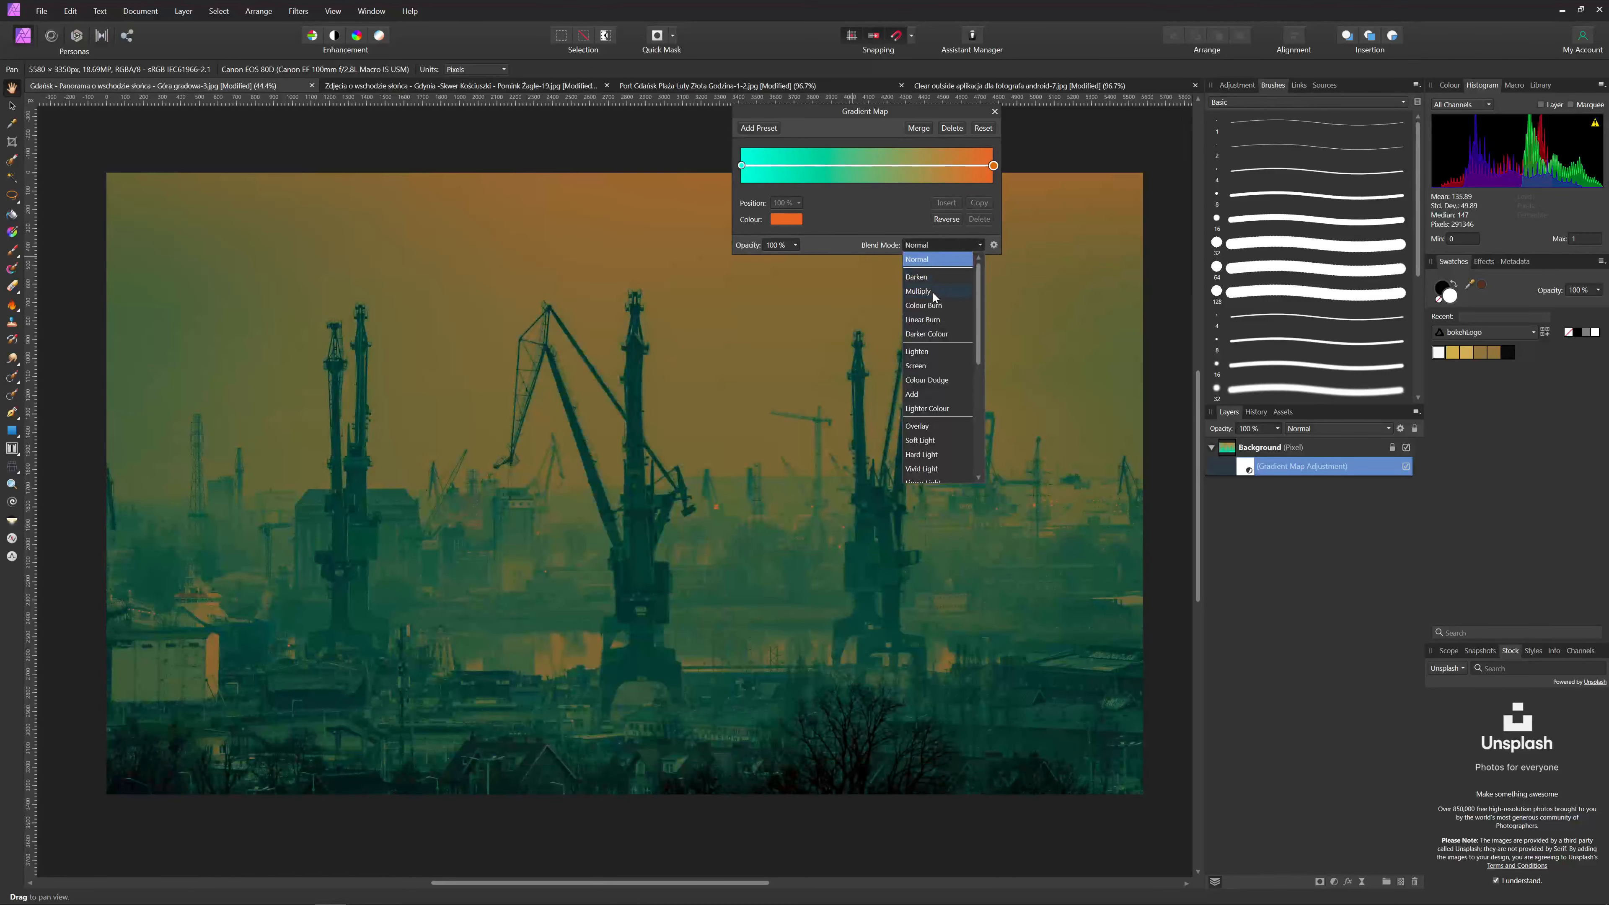
left_click(932, 291)
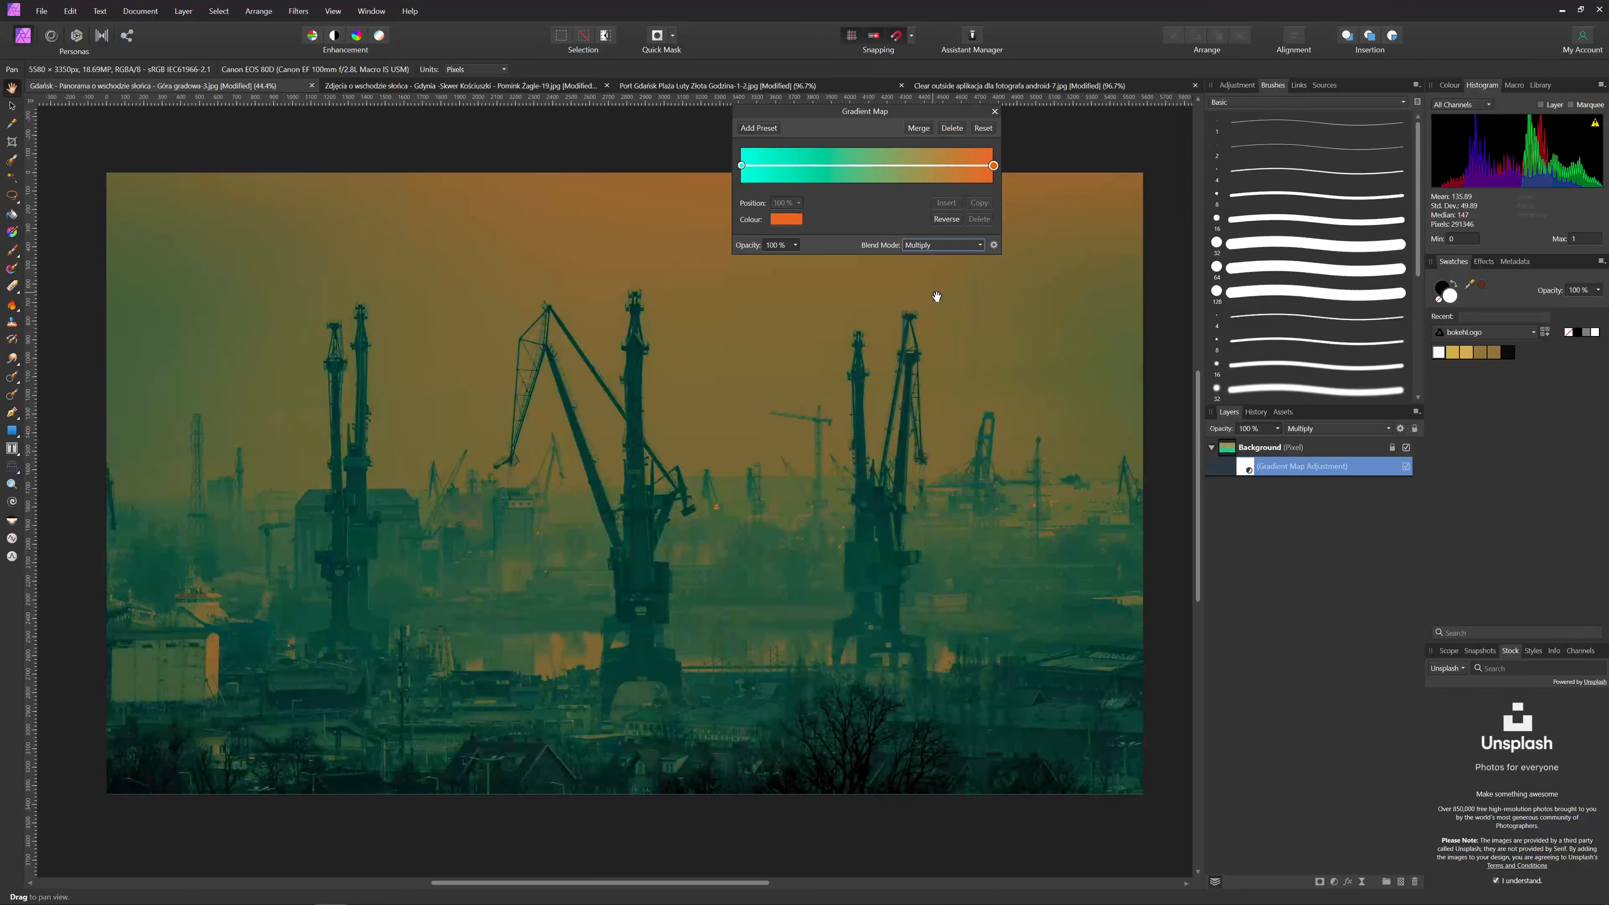
- Add an extra orange stop near the Gradient Map's 100% end, position it at 79%, and close the adjustment
left_click_drag(826, 112, 962, 28)
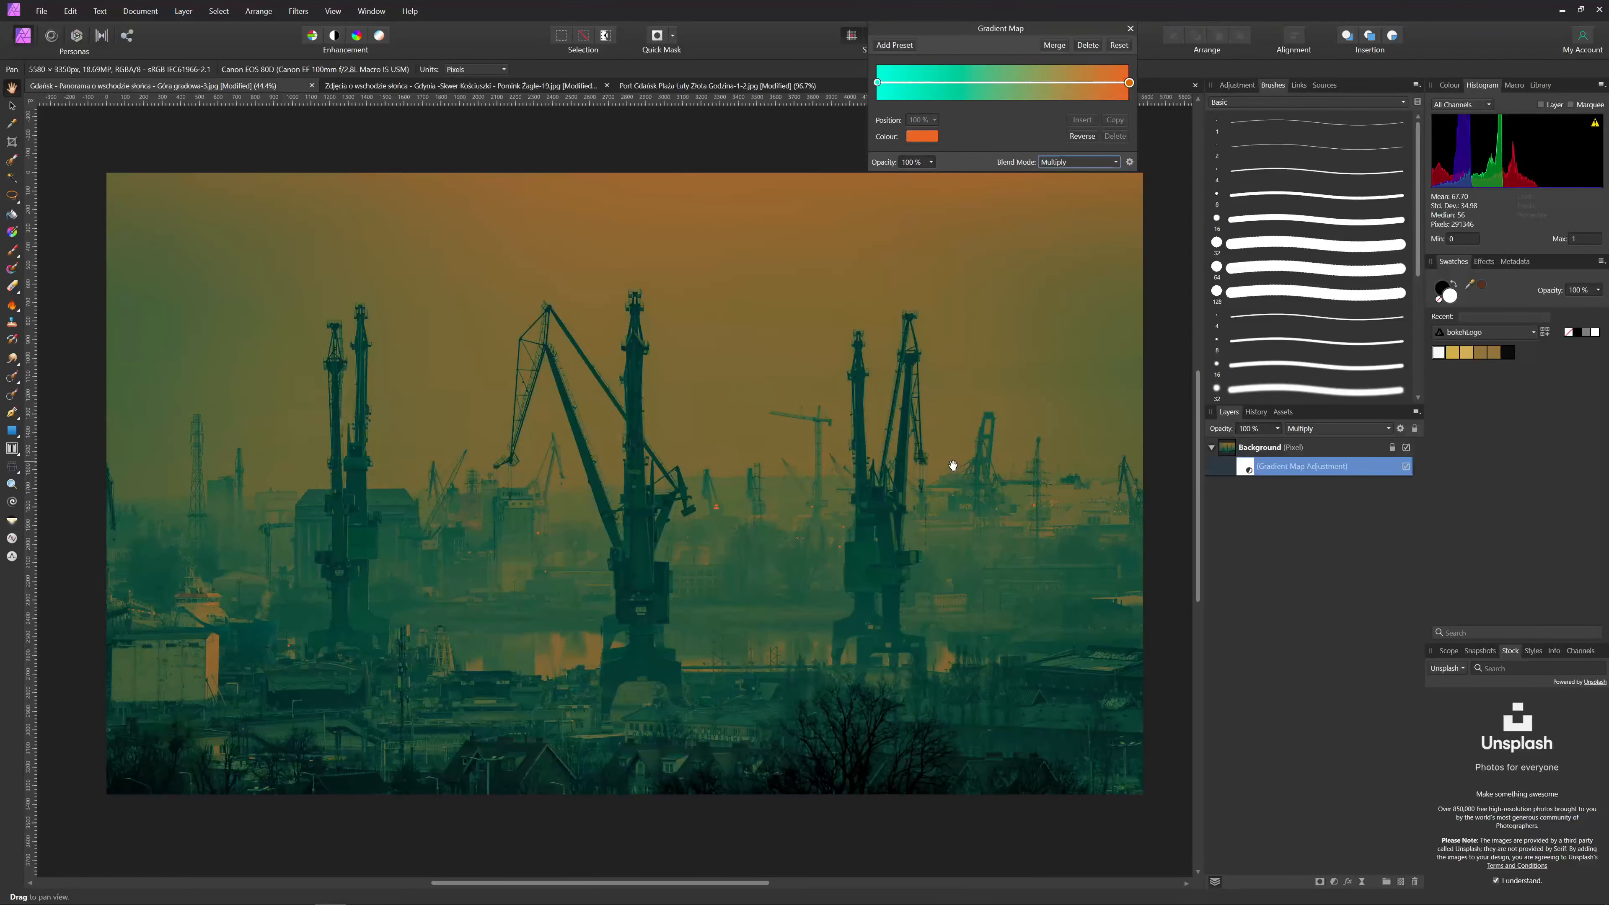
scroll(953, 466, "down", 2)
left_click_drag(977, 478, 908, 475)
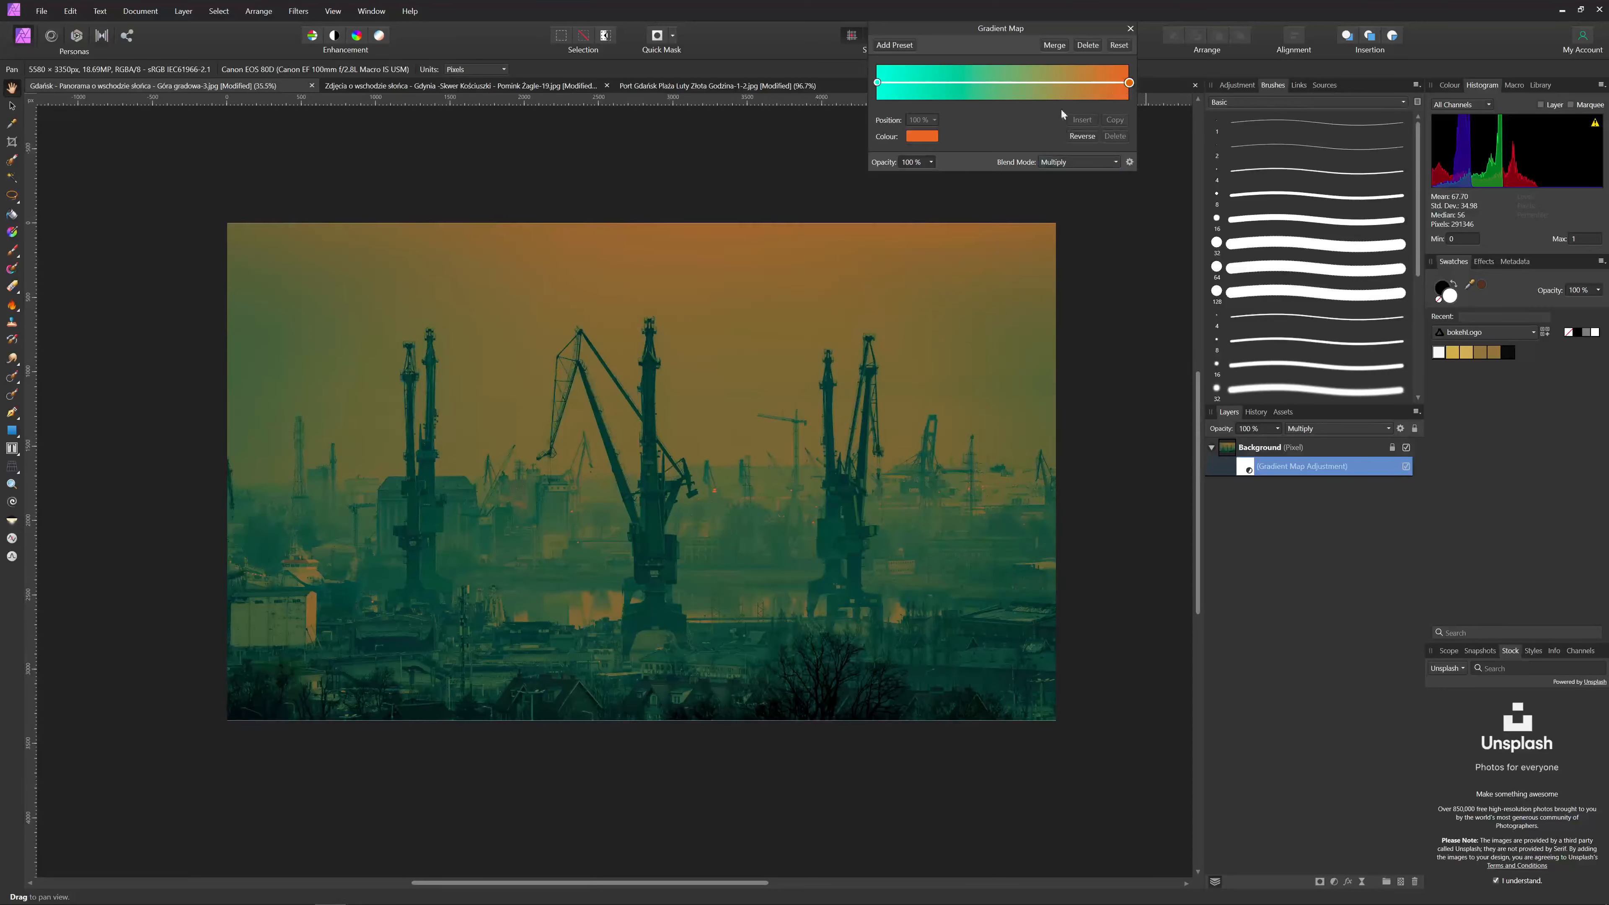
left_click(922, 136)
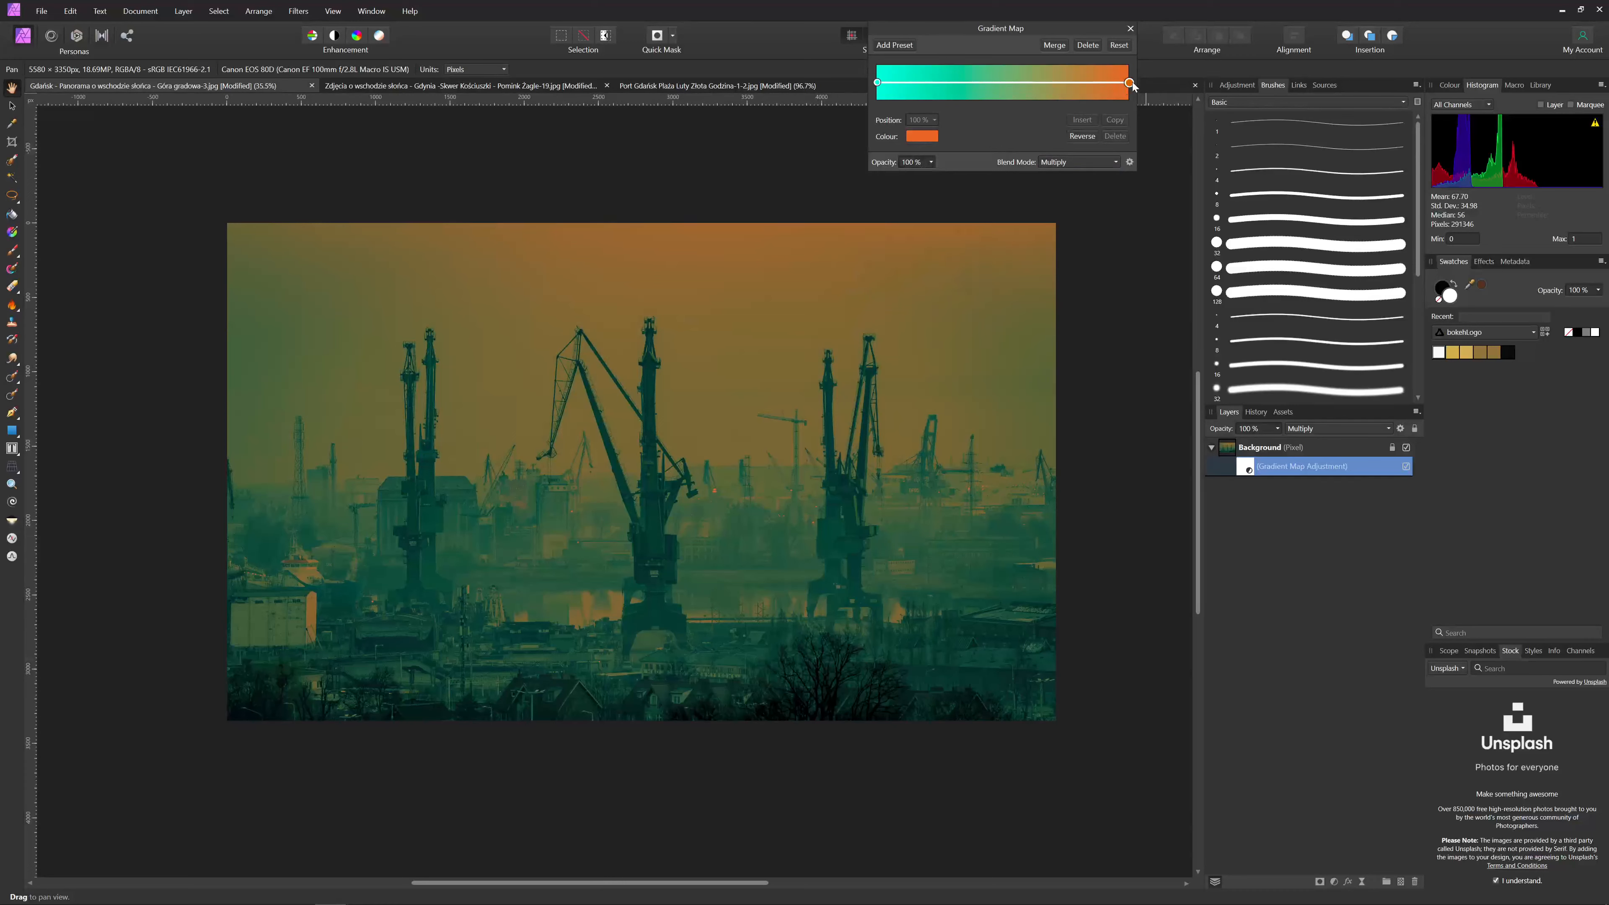
left_click(1104, 83)
mouse_move(1104, 83)
left_mouse_down()
mouse_move(1131, 87)
mouse_move(1095, 86)
left_mouse_up()
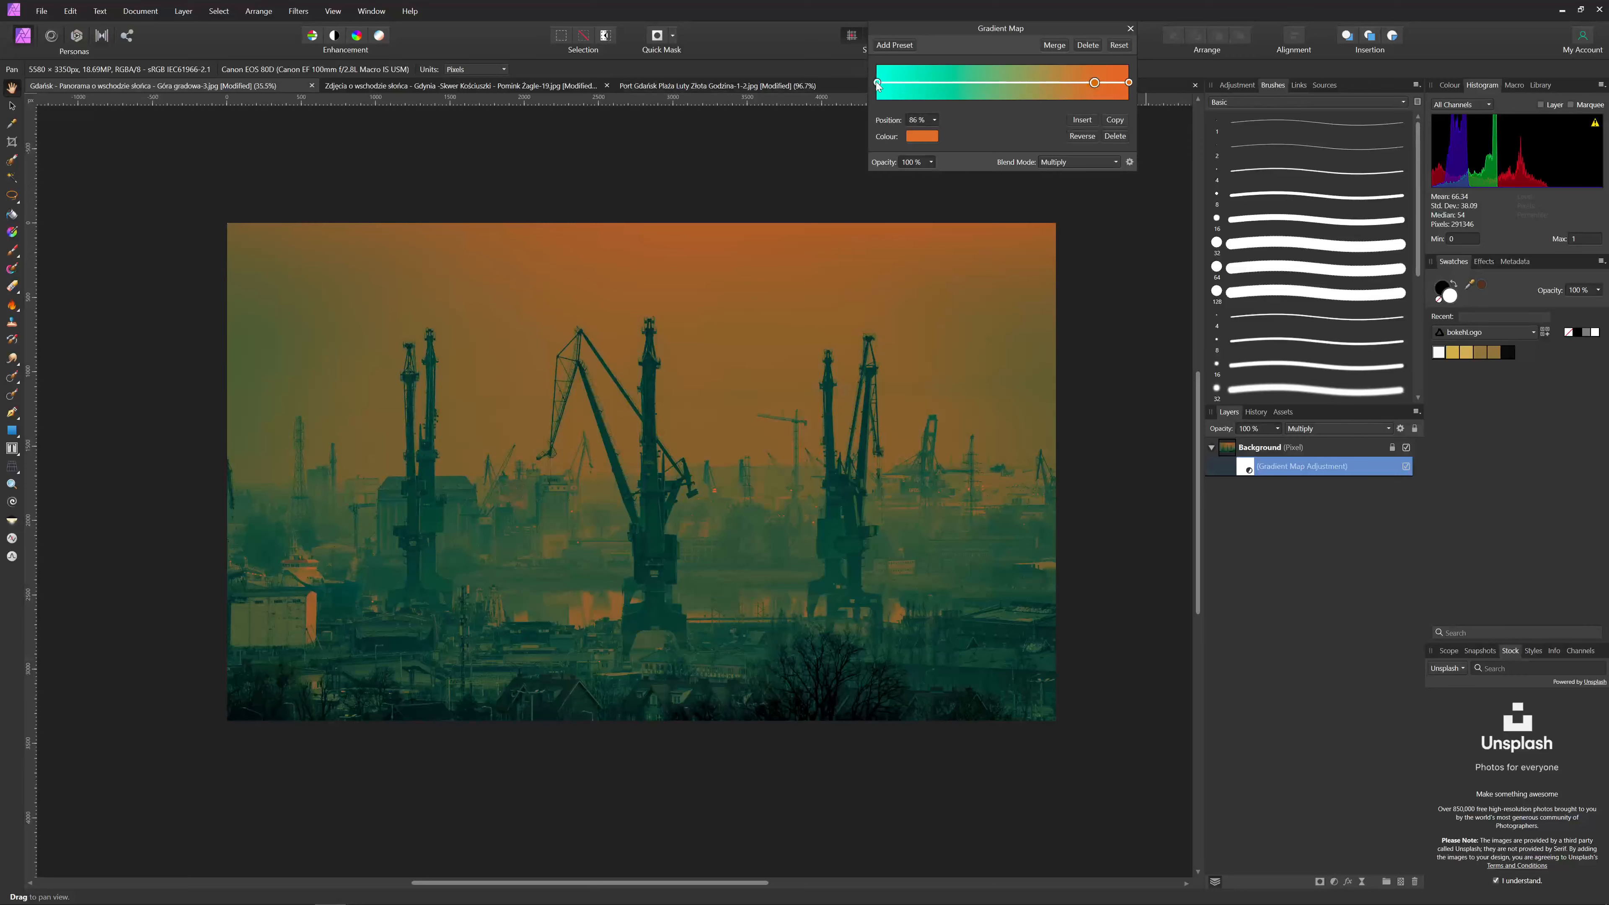
left_click_drag(1095, 85, 1074, 85)
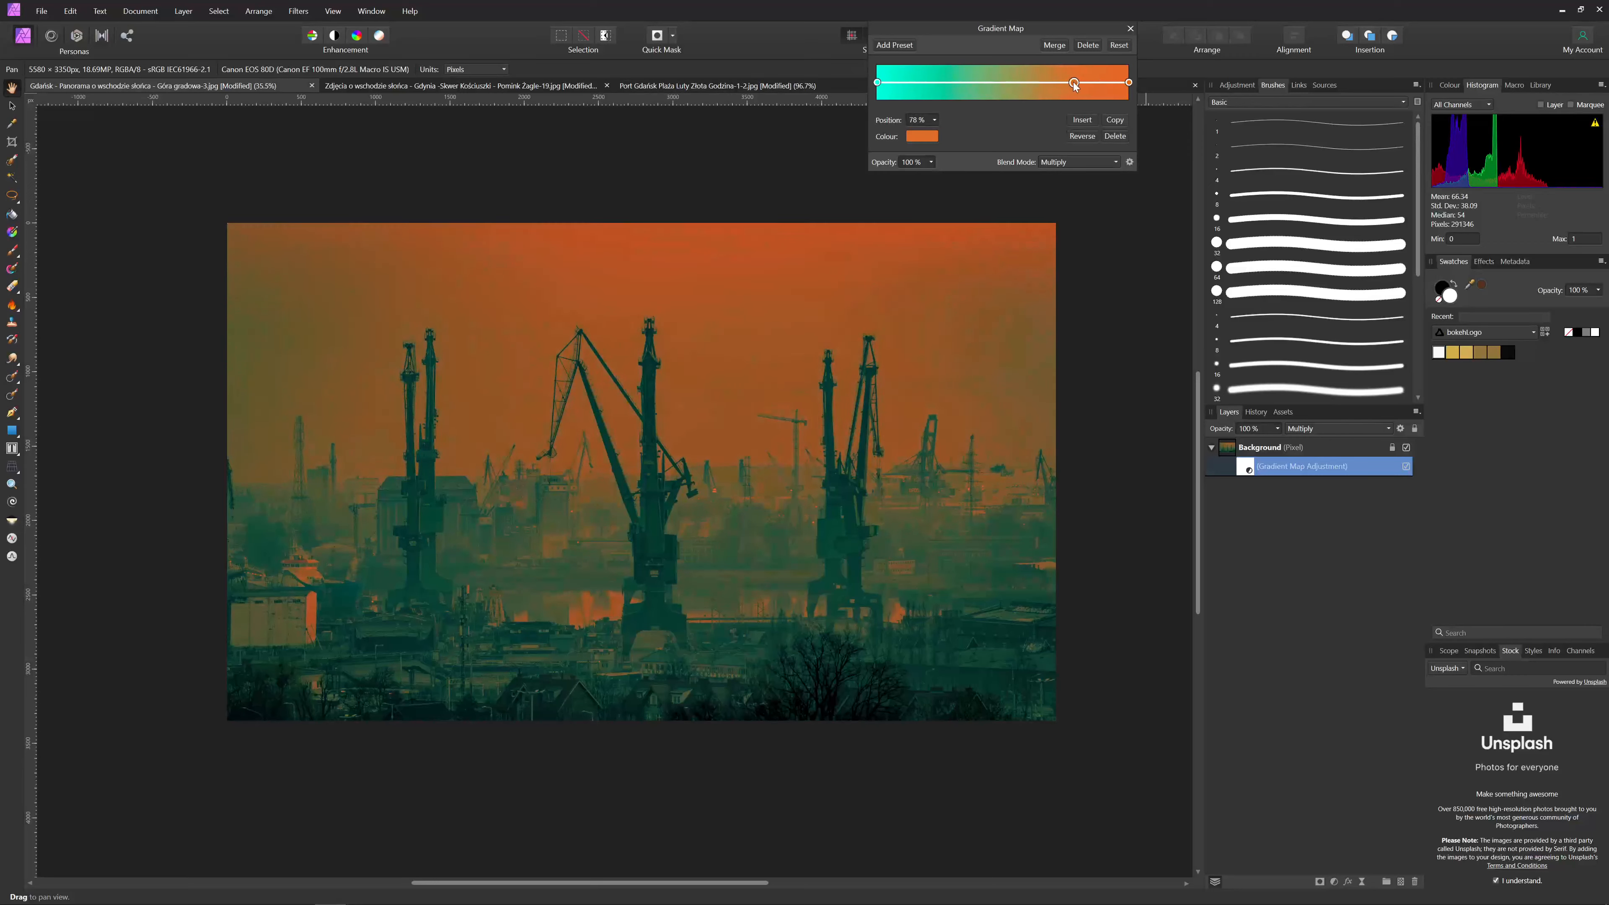
left_click_drag(1075, 87, 1076, 85)
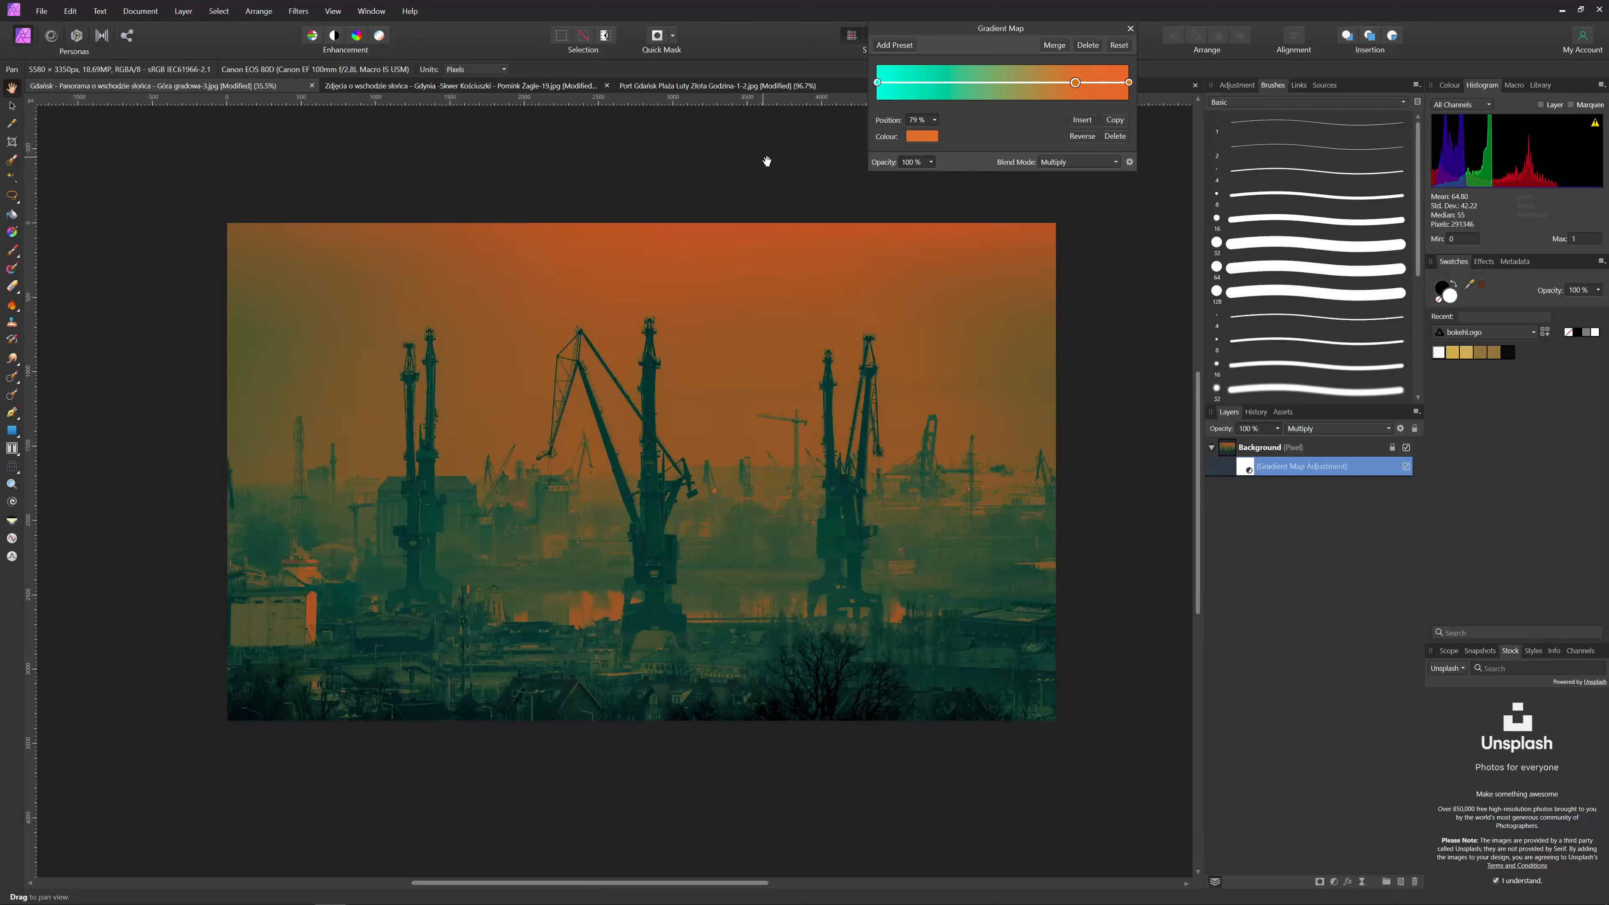
left_click(1130, 28)
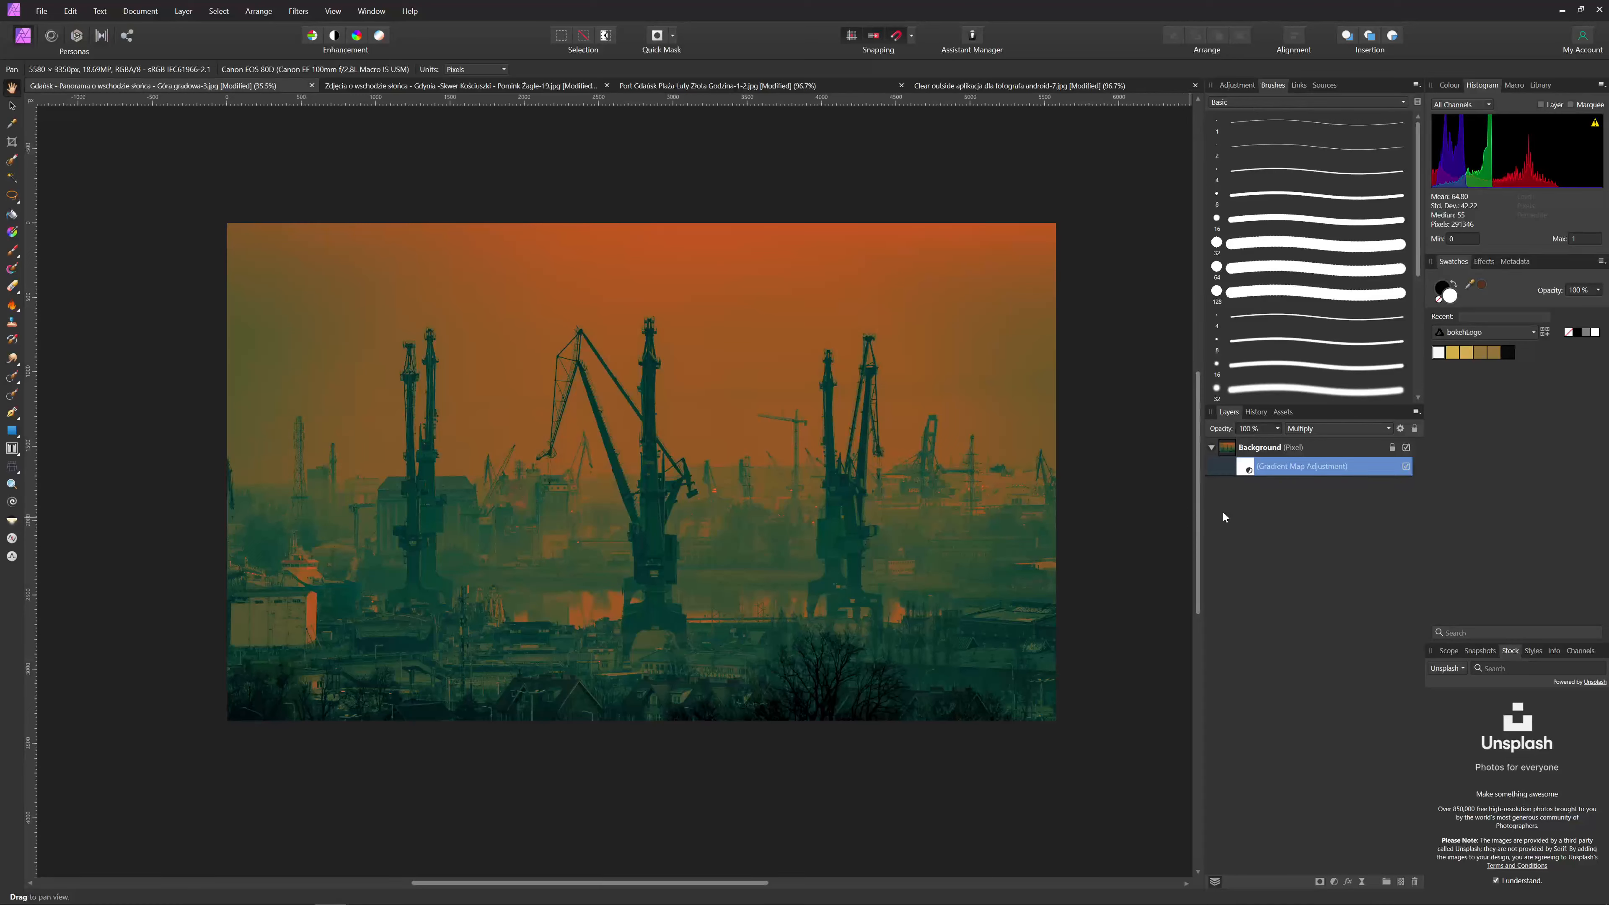
- Reopen the Gradient Map adjustment's settings and place the dialog clear of the crane photo
double_click(1252, 465)
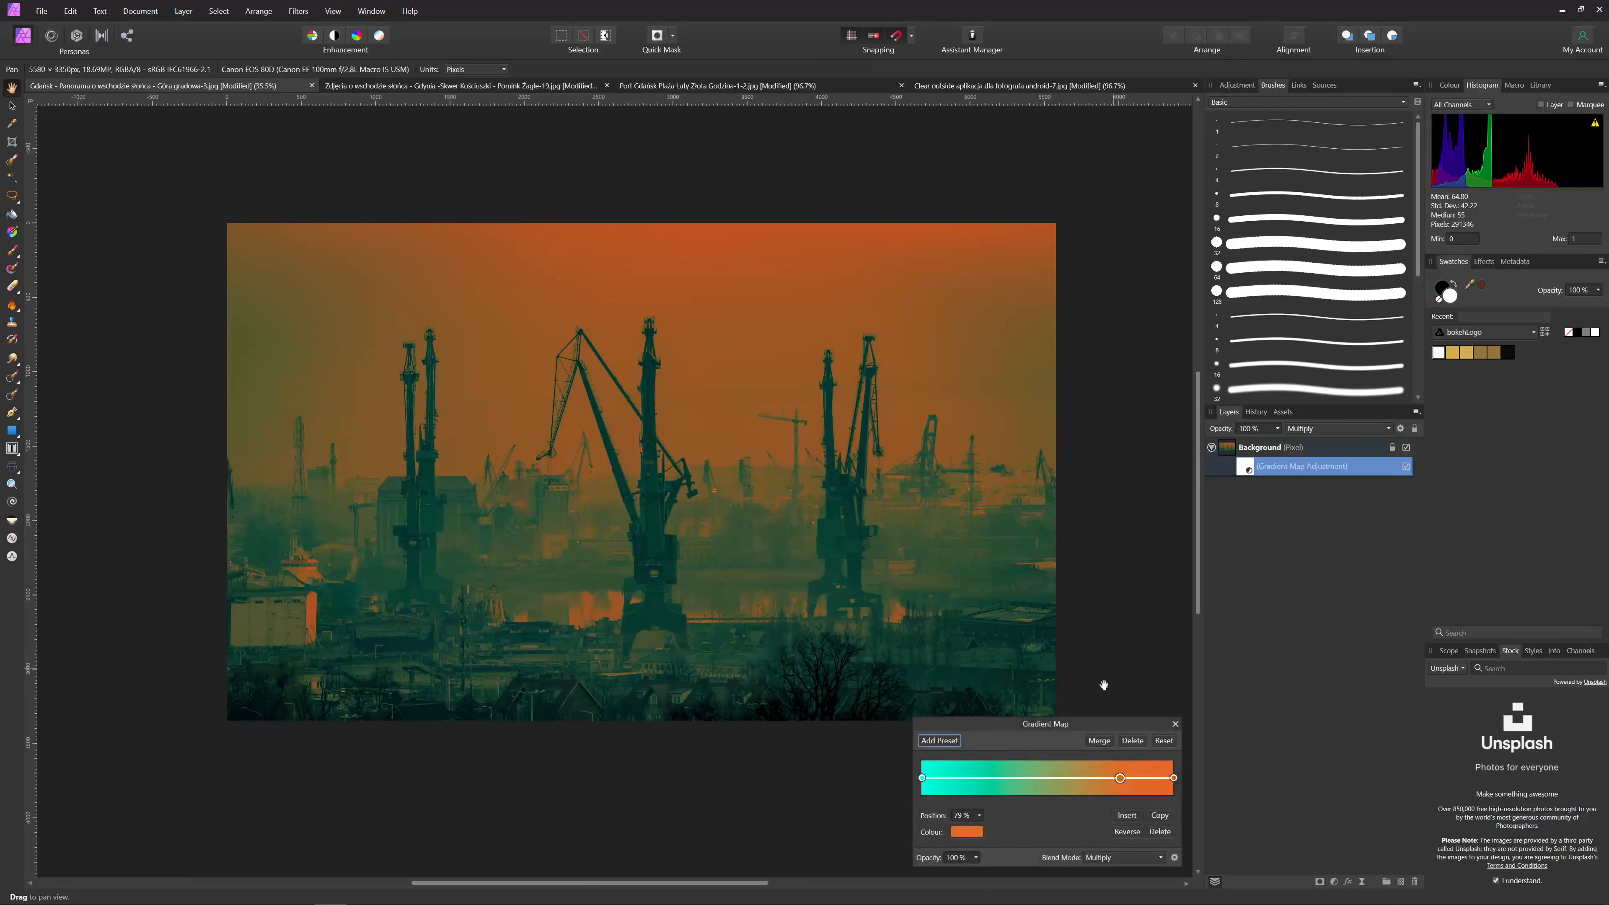
left_click_drag(1055, 727, 1035, 73)
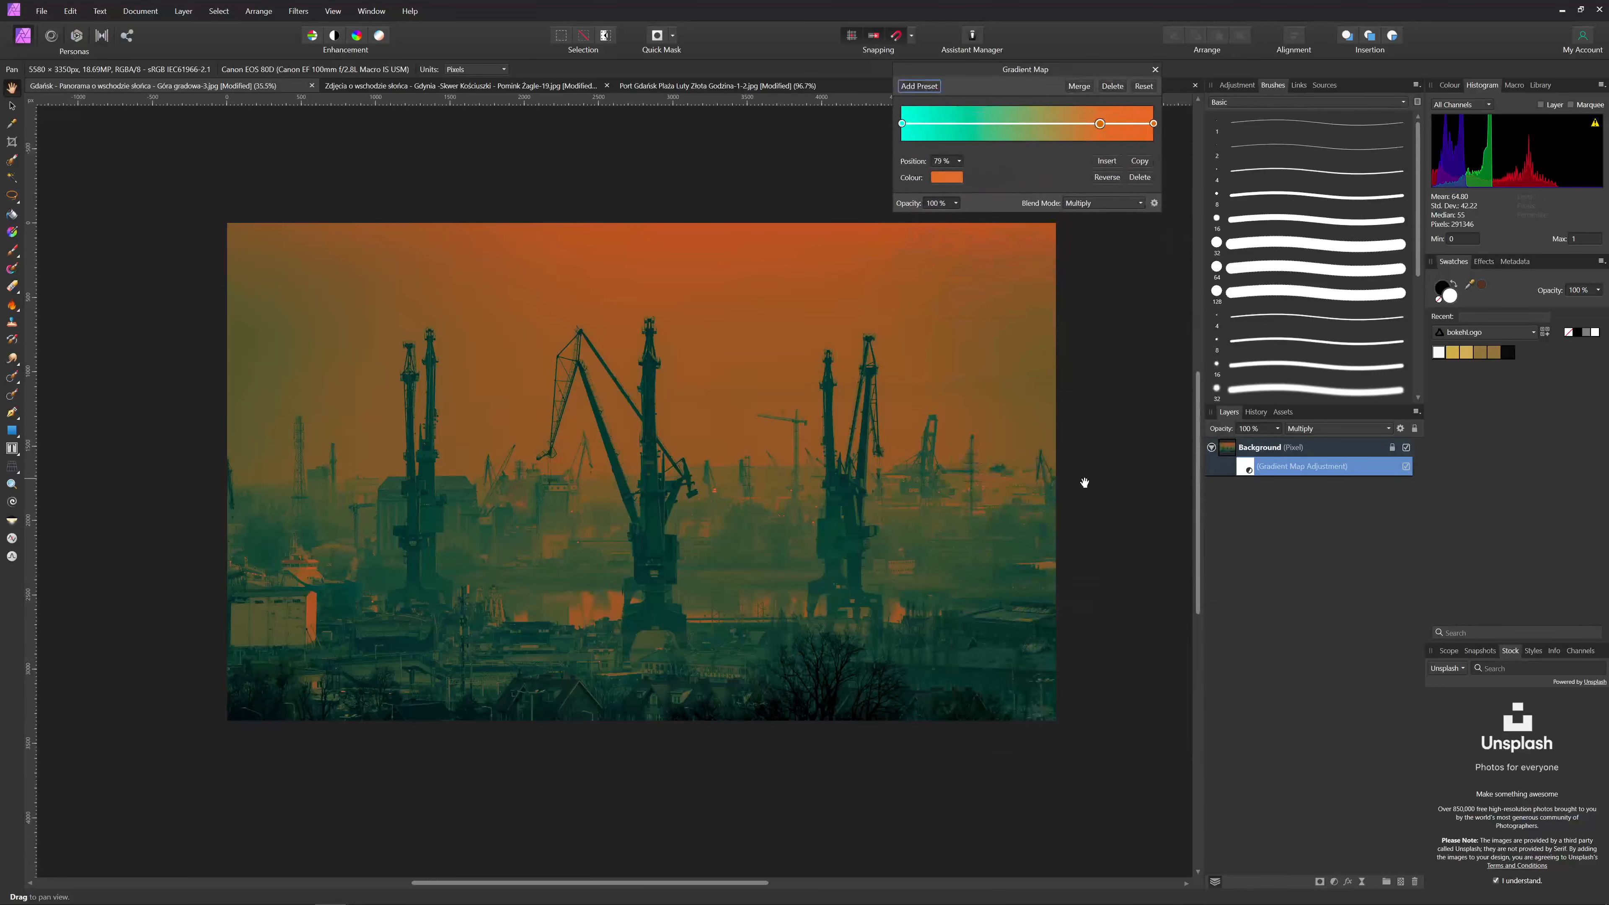